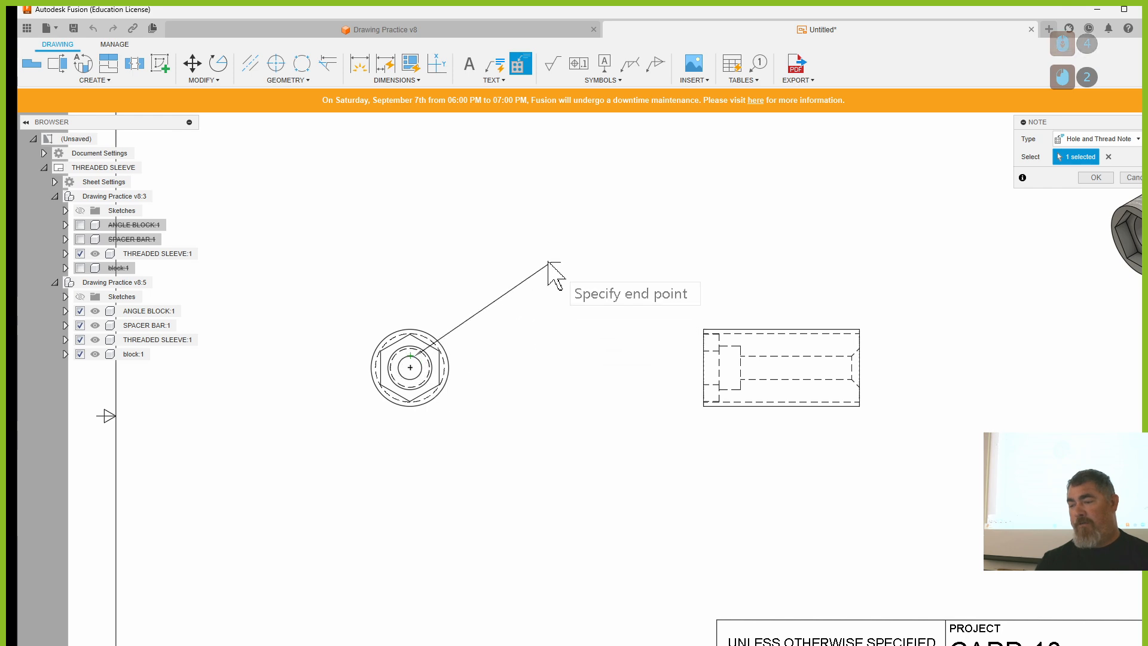
- Place the hole and thread note on the sleeve's end view and stretch its leader arrow to the inner hole's edge
{"action": "left_click", "coordinate": [501, 247]}
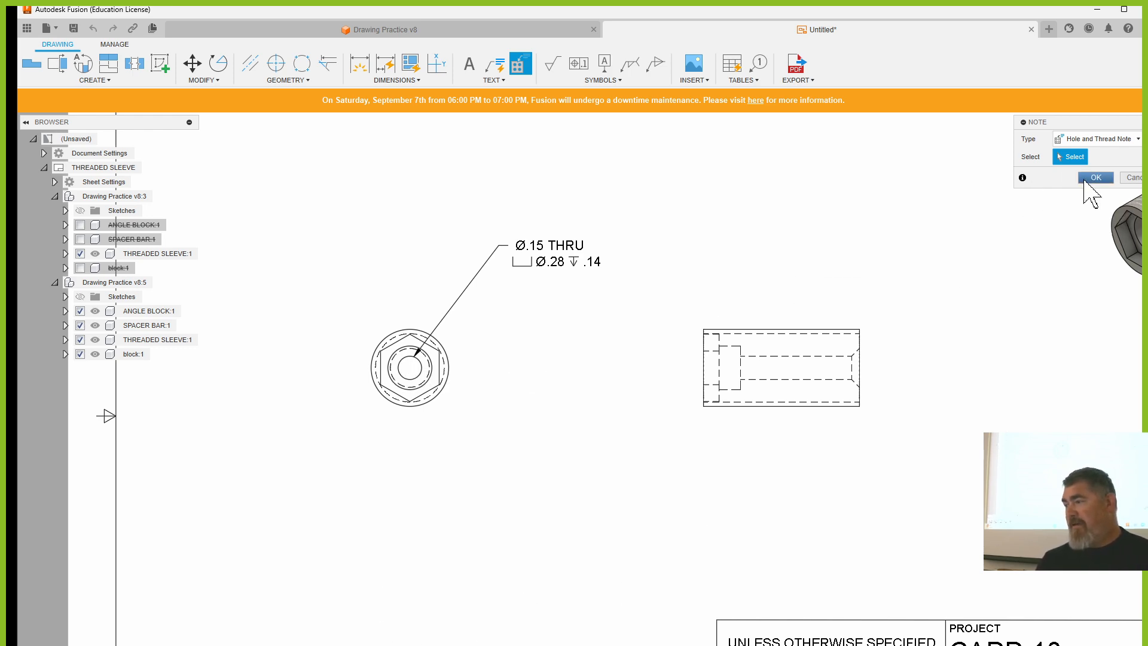
{"action": "left_click", "coordinate": [1096, 178]}
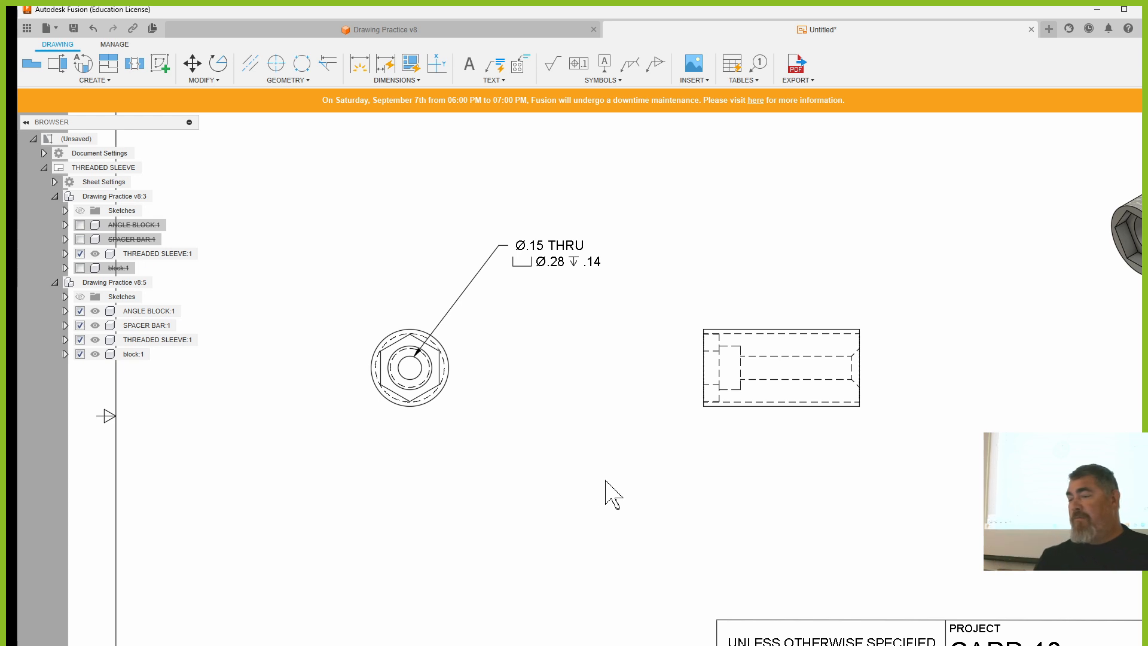
{"action": "scroll", "coordinate": [419, 358], "scroll_direction": "up", "scroll_amount": 11}
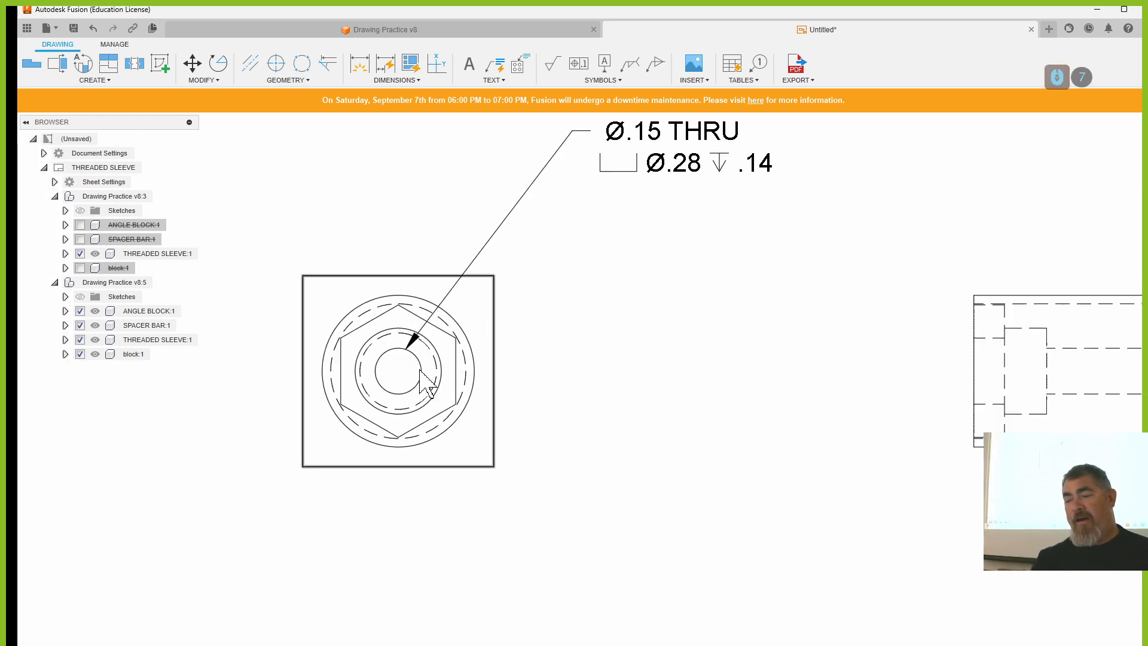
{"action": "left_click", "coordinate": [408, 336]}
{"action": "left_click", "coordinate": [402, 338]}
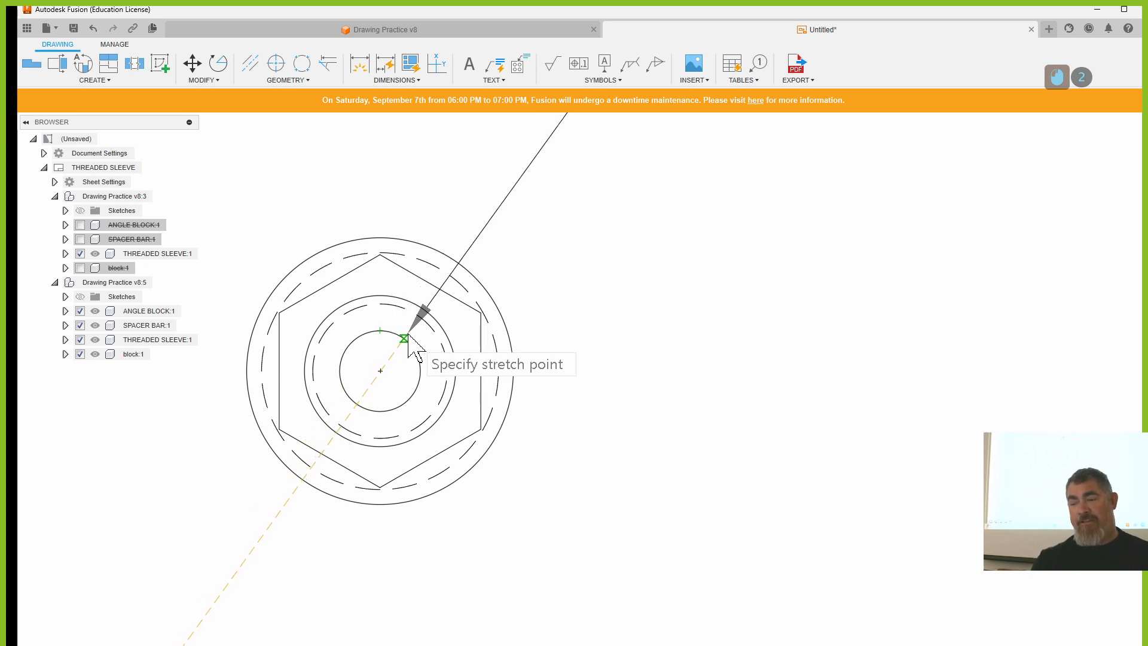
{"action": "left_click", "coordinate": [404, 338]}
{"action": "left_click", "coordinate": [831, 457]}
{"action": "left_click", "coordinate": [826, 466]}
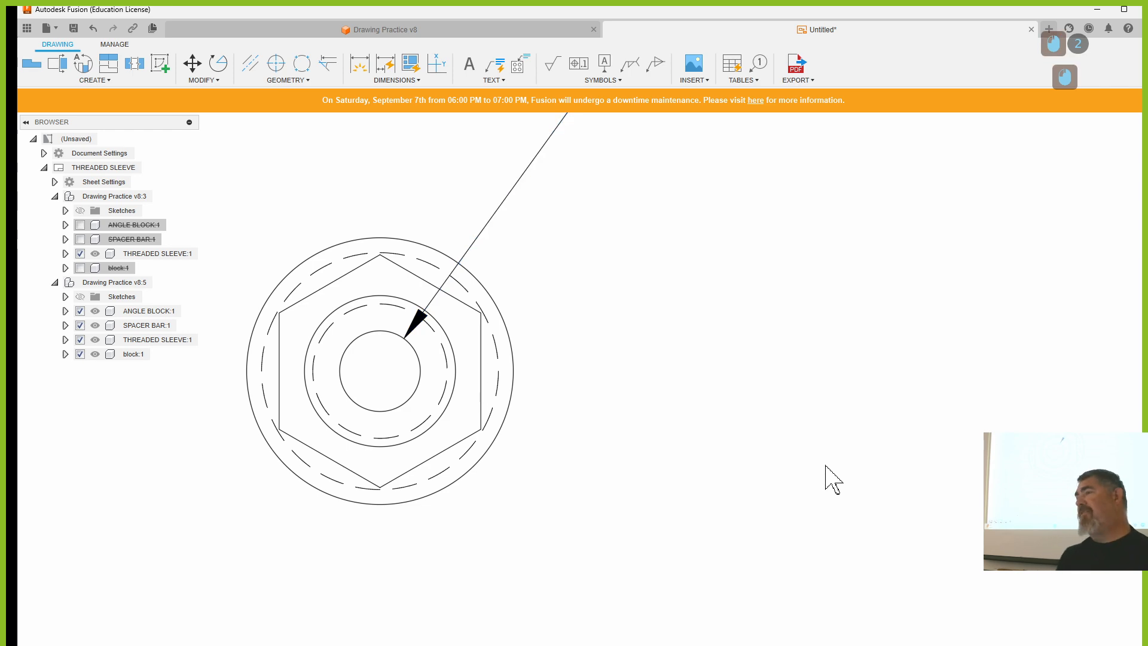
- Remove THRU from the counterbore hole note on the sleeve's end view
{"action": "scroll", "coordinate": [832, 479], "scroll_direction": "down", "scroll_amount": 7}
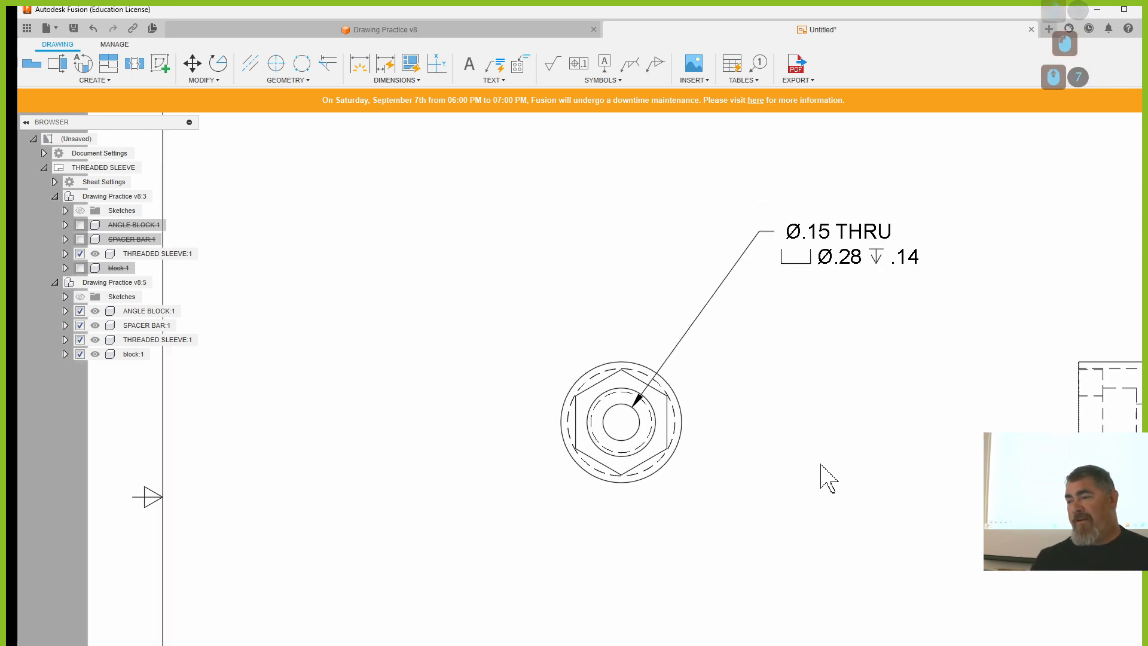
{"action": "middle_click_drag", "start_coordinate": [777, 323], "coordinate": [674, 336]}
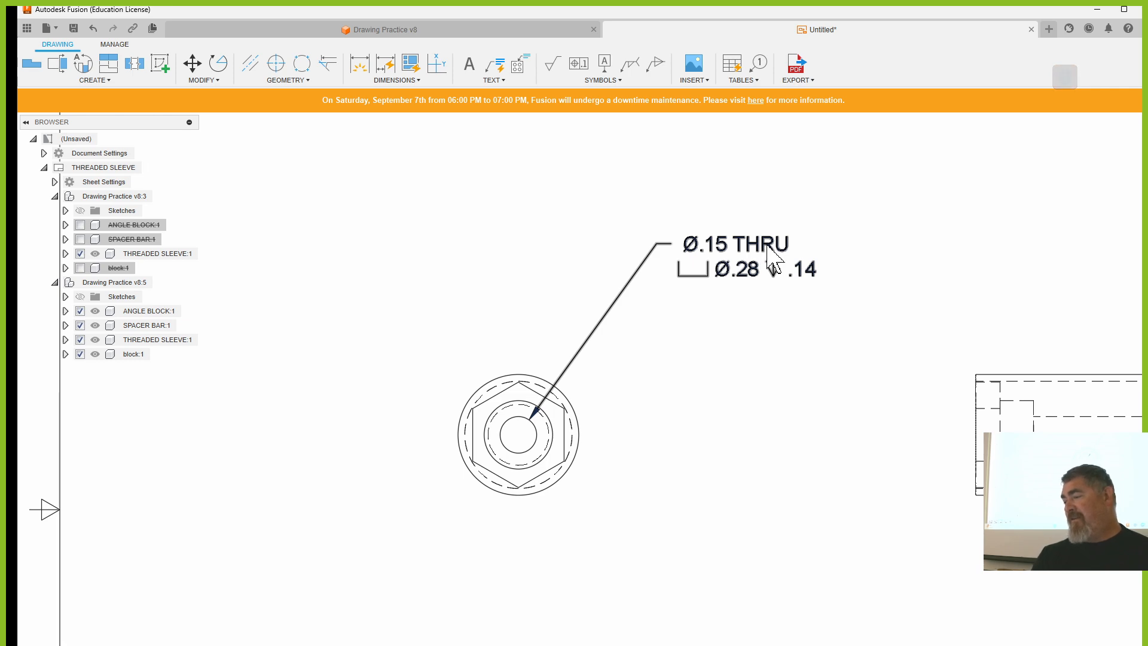
{"action": "middle_click_drag", "start_coordinate": [771, 258], "coordinate": [589, 264]}
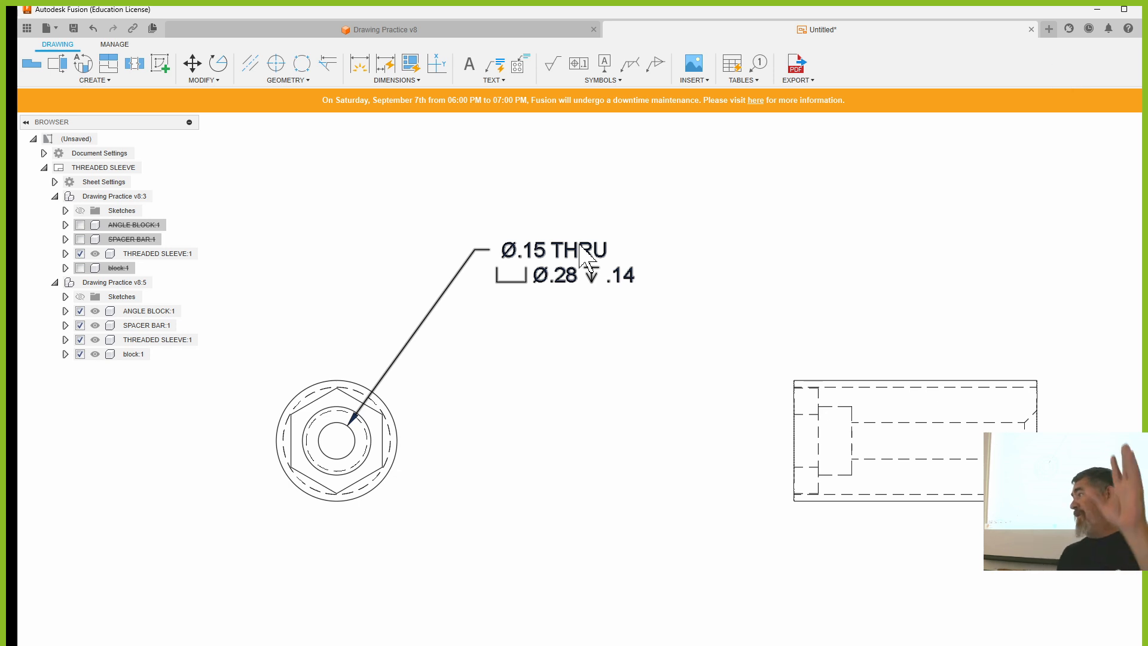
{"action": "left_click", "coordinate": [935, 425]}
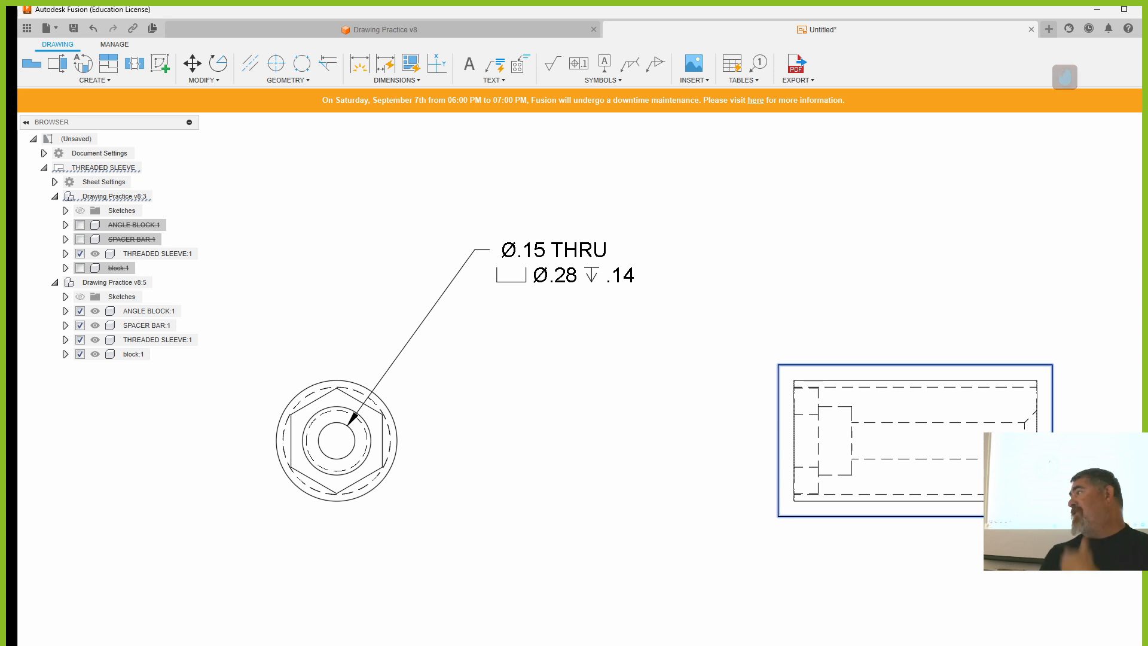
{"action": "double_click", "coordinate": [551, 252]}
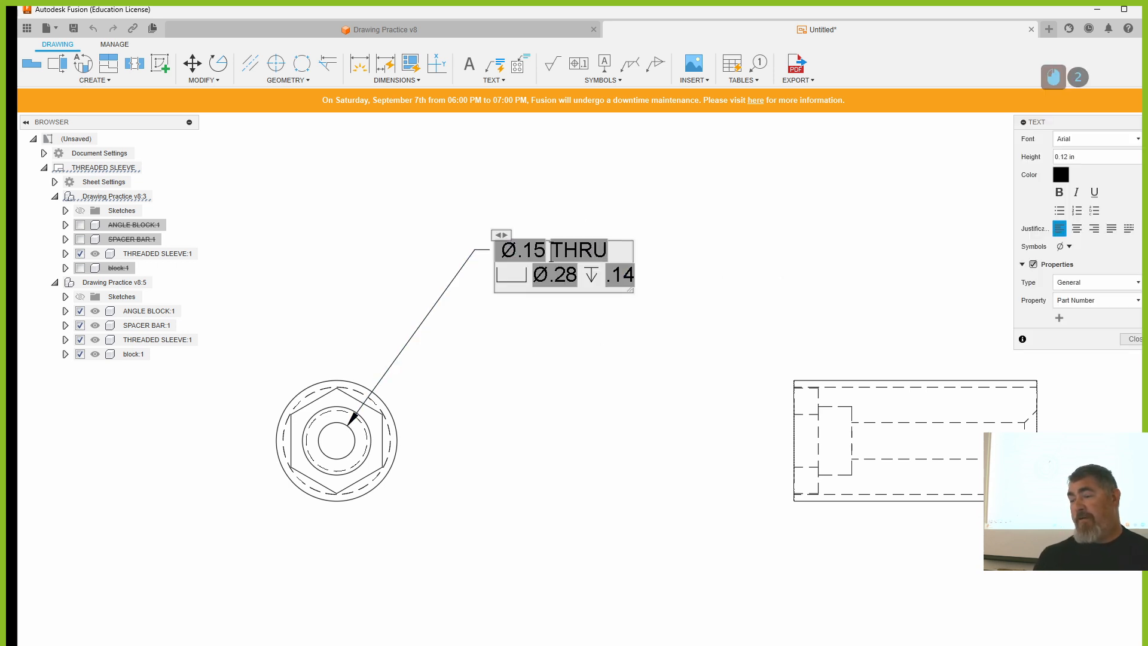
{"action": "double_click", "coordinate": [577, 252]}
{"action": "left_click", "coordinate": [622, 219]}
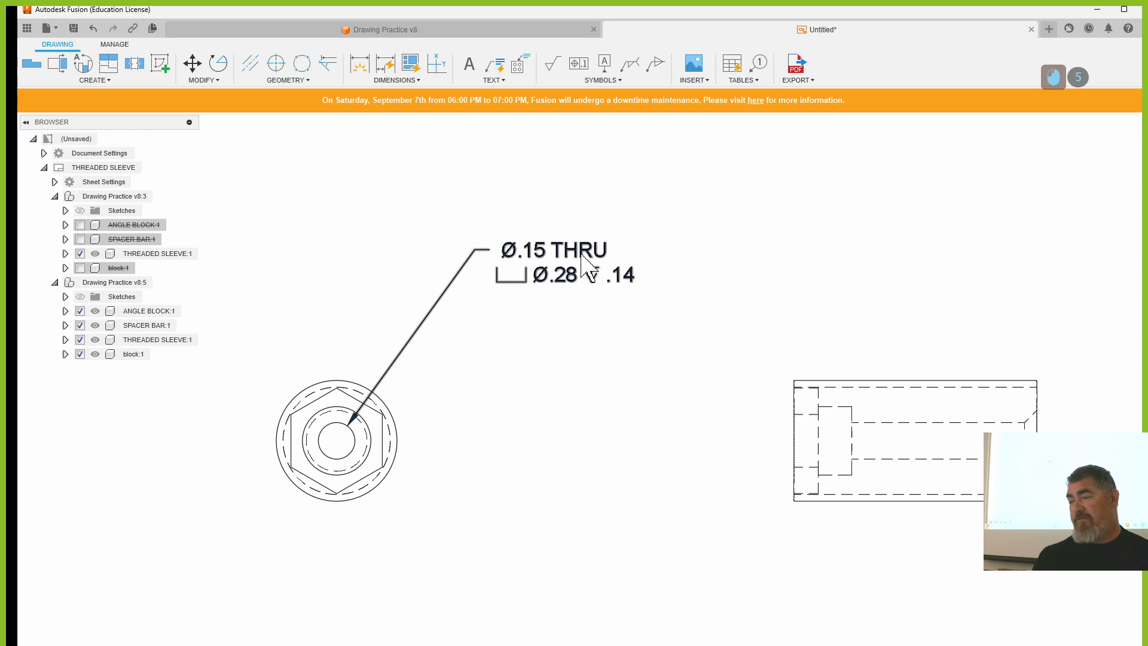
{"action": "double_click", "coordinate": [551, 254]}
{"action": "double_click", "coordinate": [551, 254]}
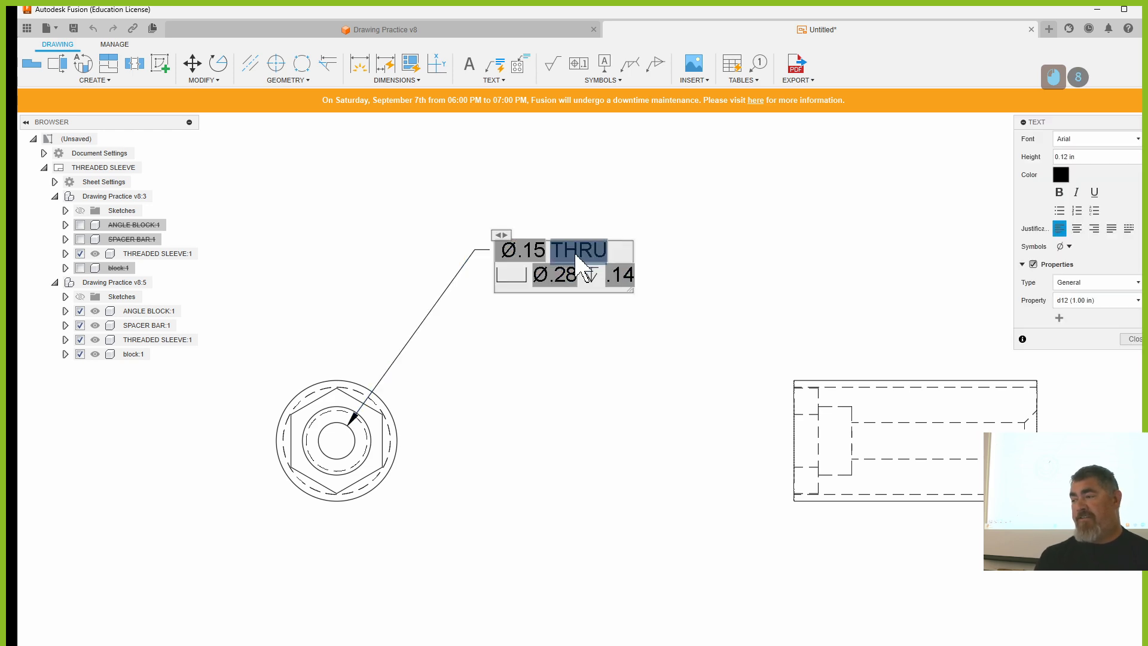
{"action": "key", "text": "Delete"}
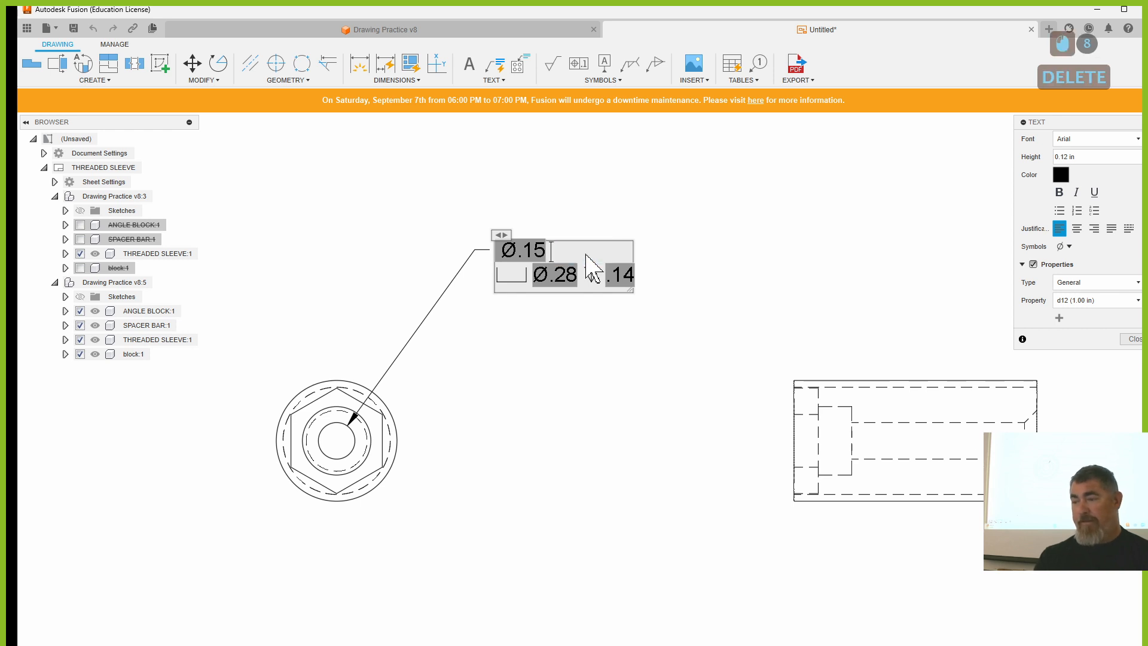
{"action": "left_click", "coordinate": [1131, 340]}
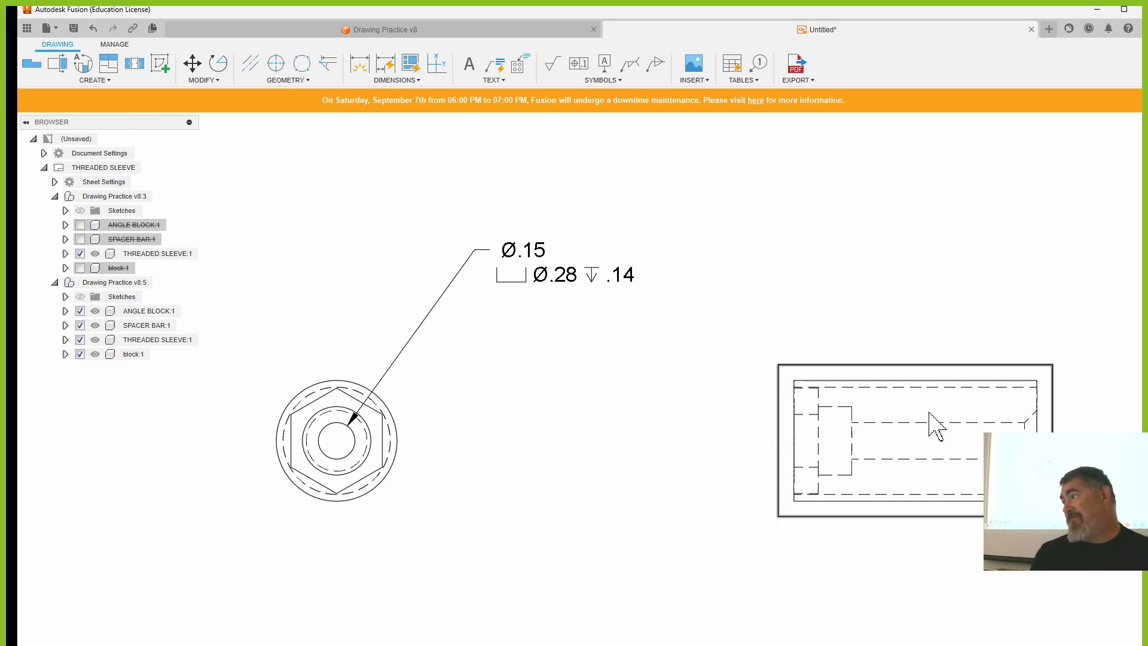
{"action": "double_click", "coordinate": [356, 381]}
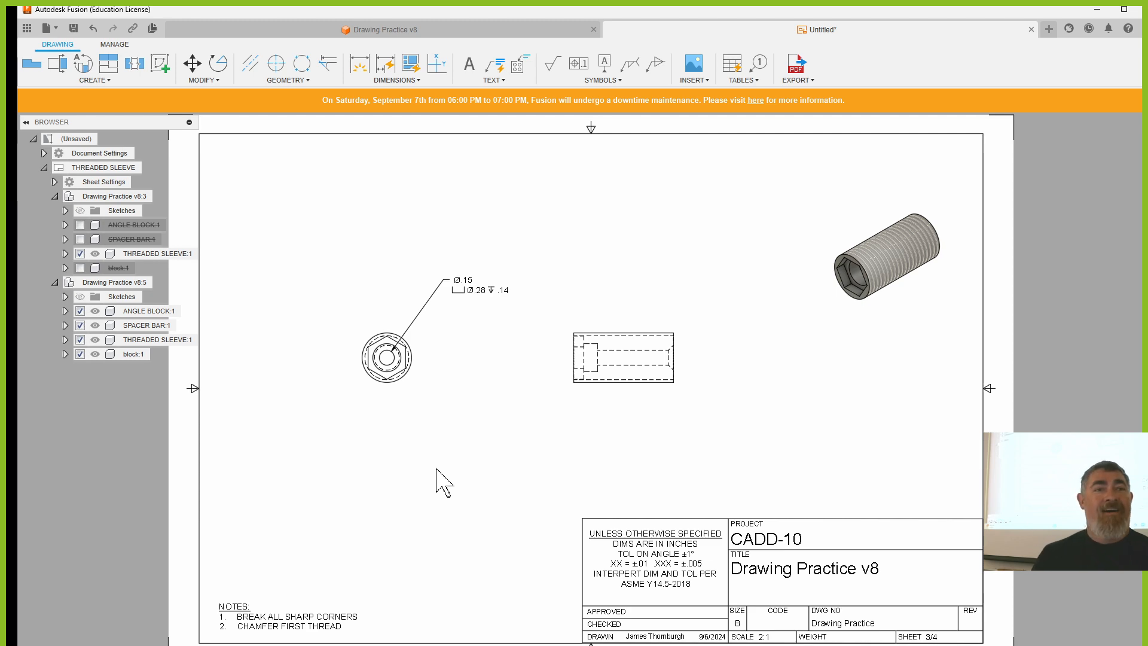
{"action": "right_click", "coordinate": [693, 219]}
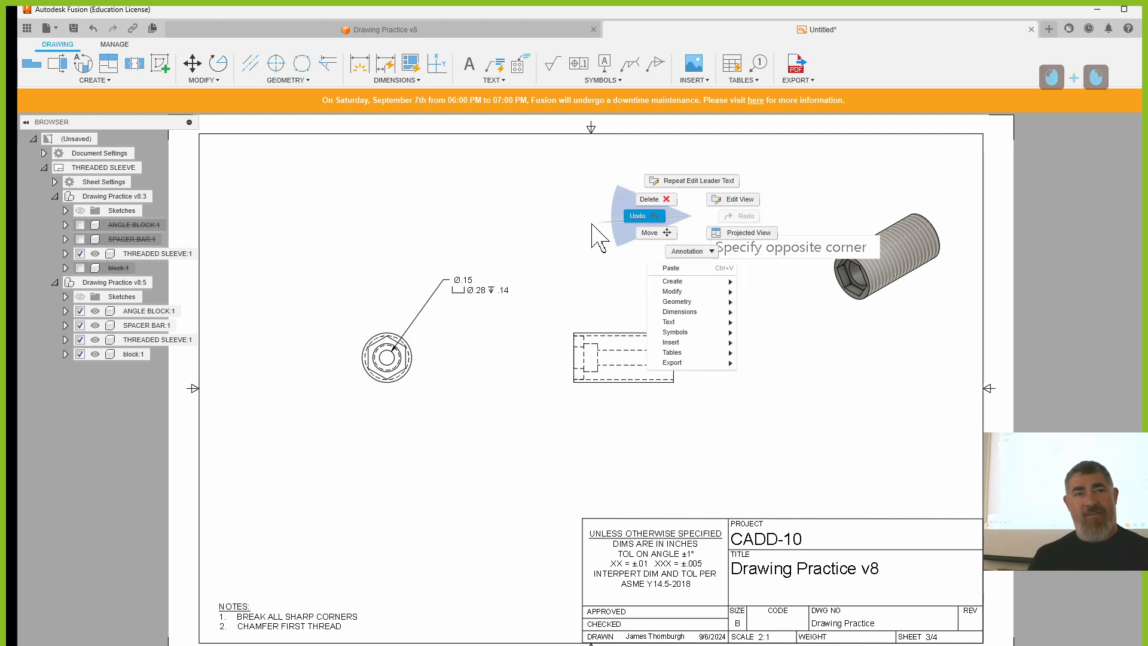
{"action": "left_click", "coordinate": [541, 226]}
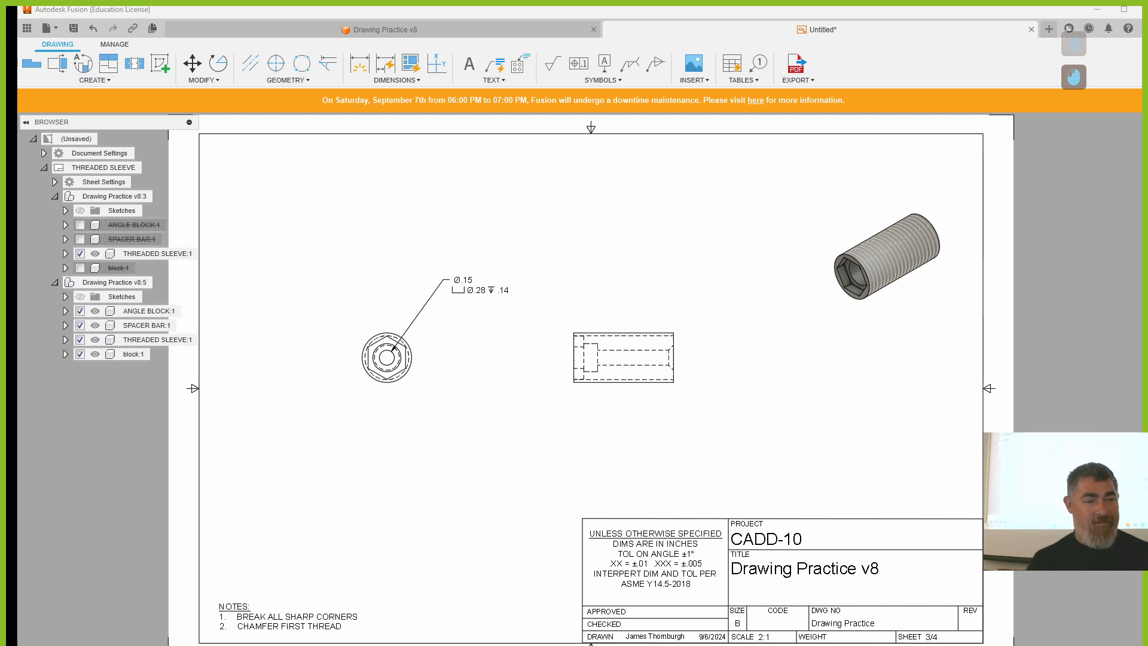
{"action": "scroll", "coordinate": [591, 359], "scroll_direction": "down", "scroll_amount": 3}
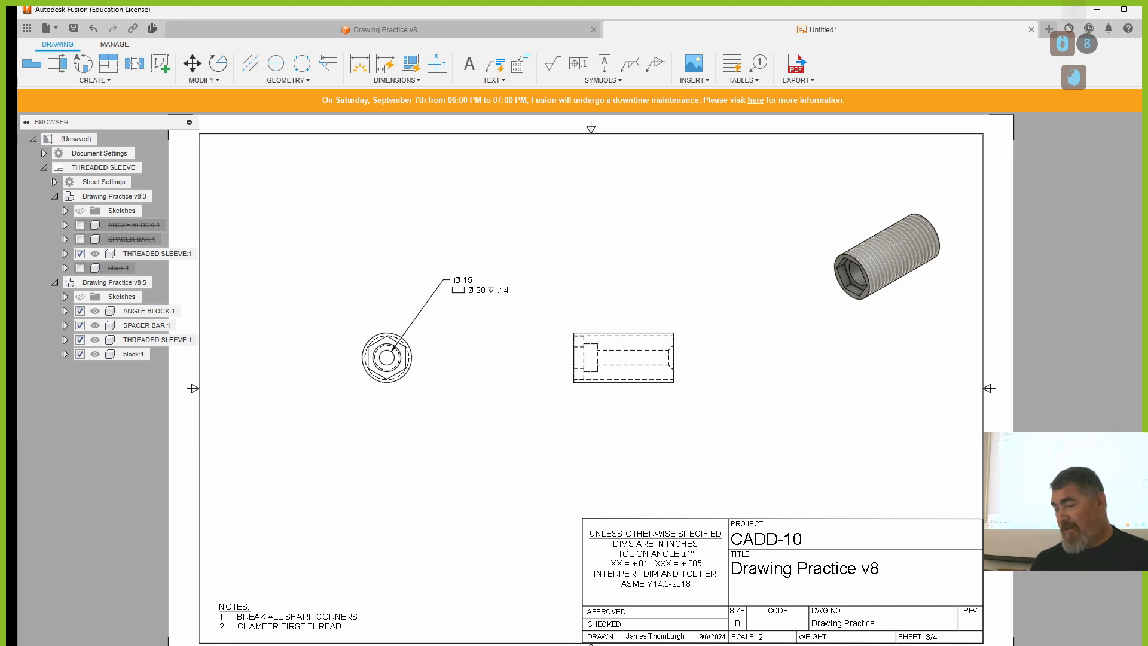
{"action": "left_click", "coordinate": [588, 645]}
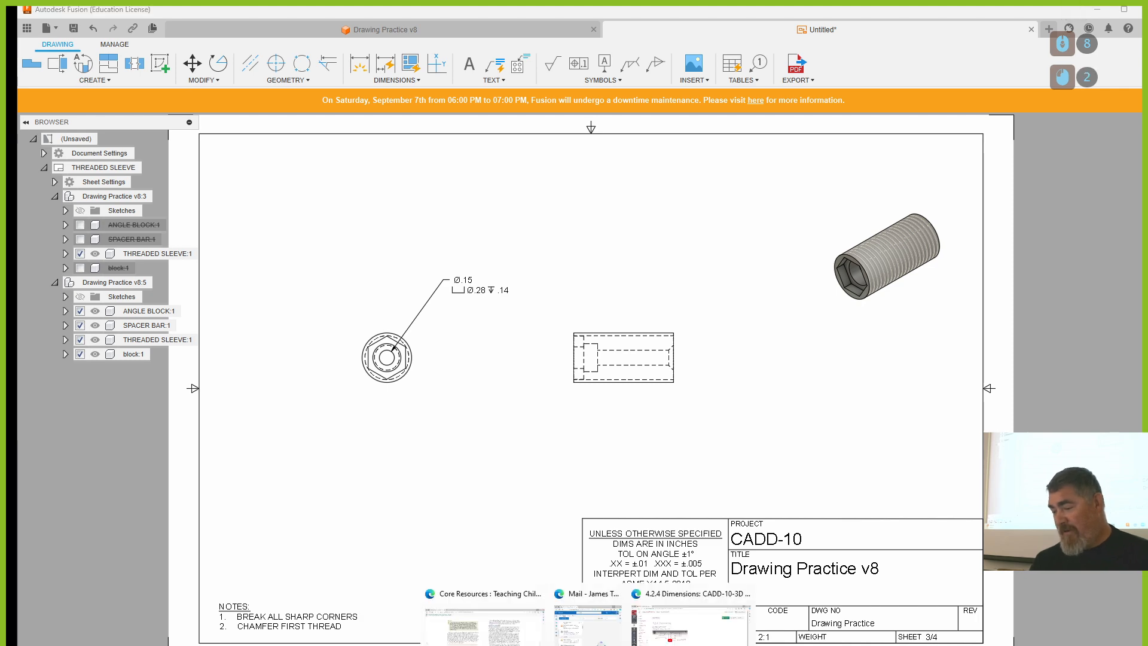
{"action": "left_click", "coordinate": [163, 530]}
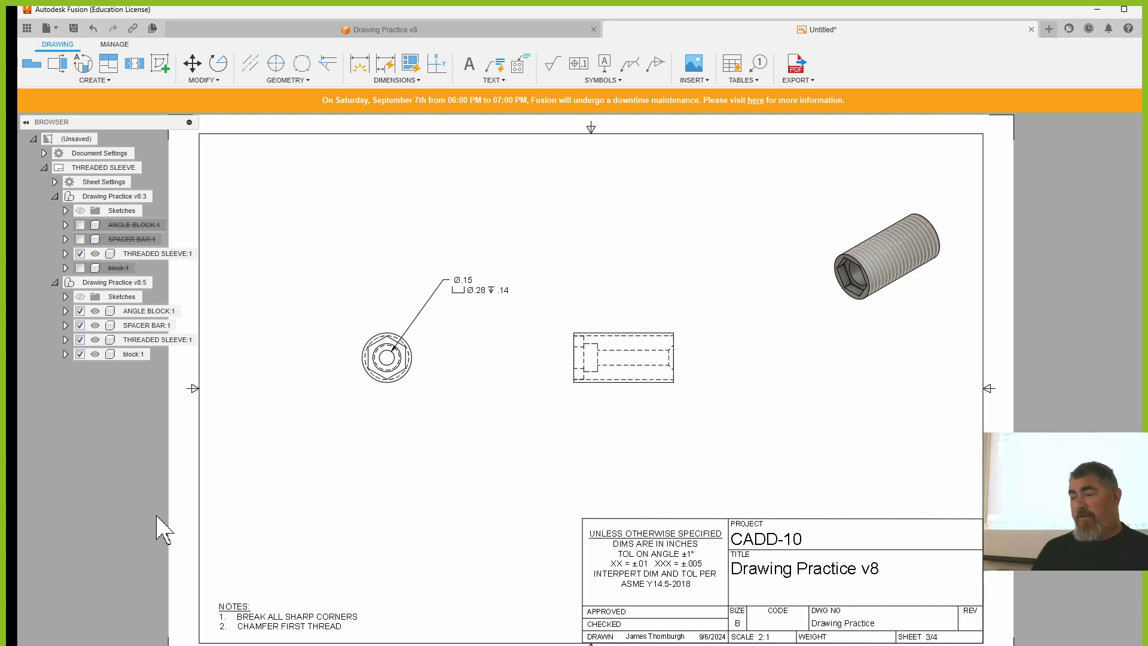
{"action": "left_click", "coordinate": [326, 455]}
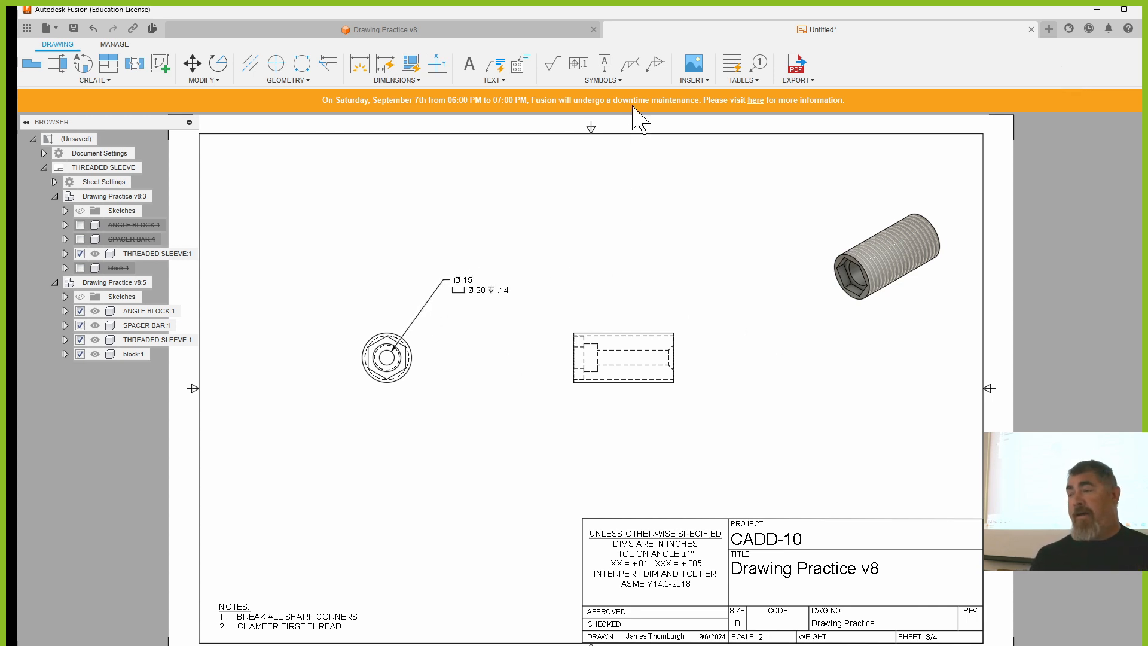
- Add hole and thread notes for the sleeve's external thread above the side view and below the end view
{"action": "left_click", "coordinate": [519, 66]}
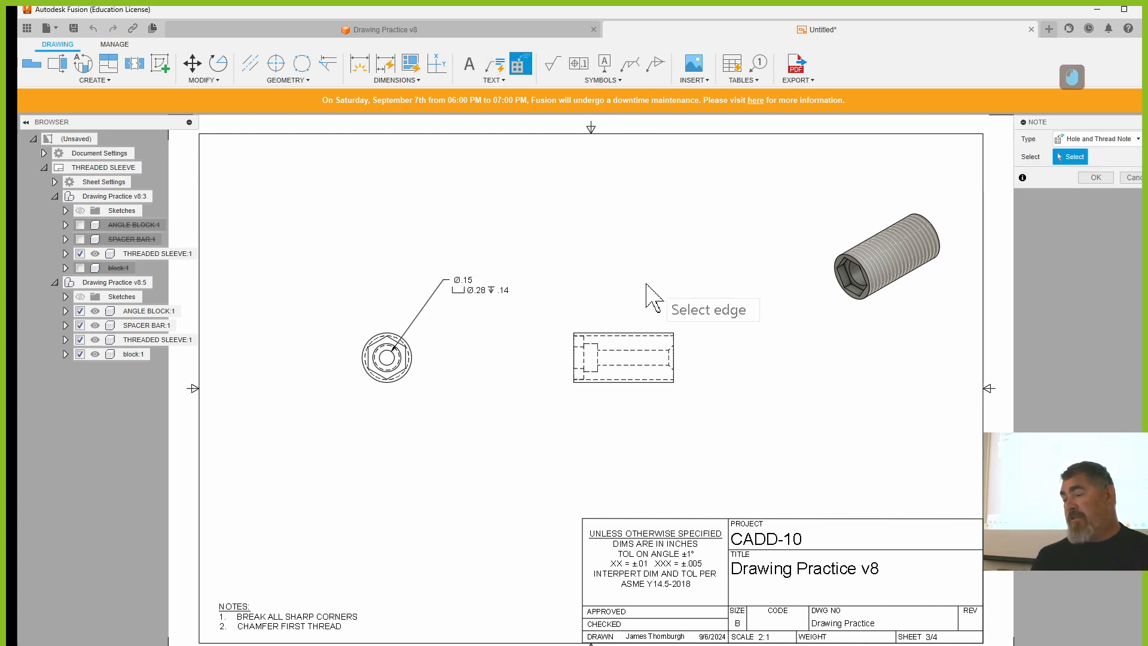
{"action": "left_click", "coordinate": [616, 333]}
{"action": "left_click", "coordinate": [638, 296]}
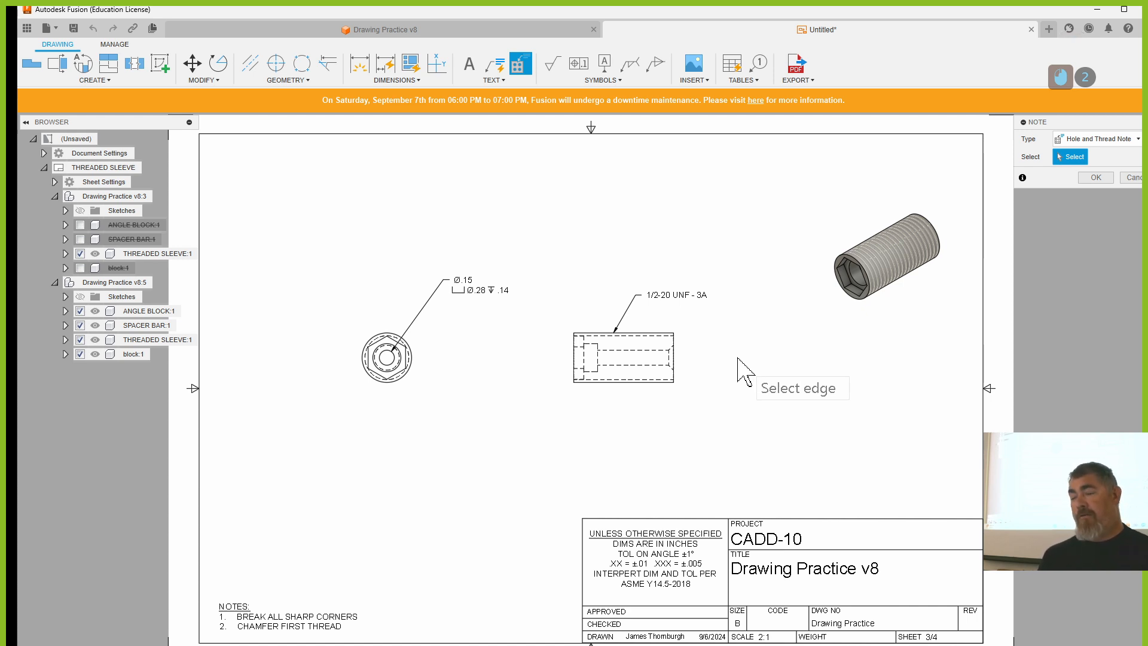
{"action": "left_click", "coordinate": [405, 384]}
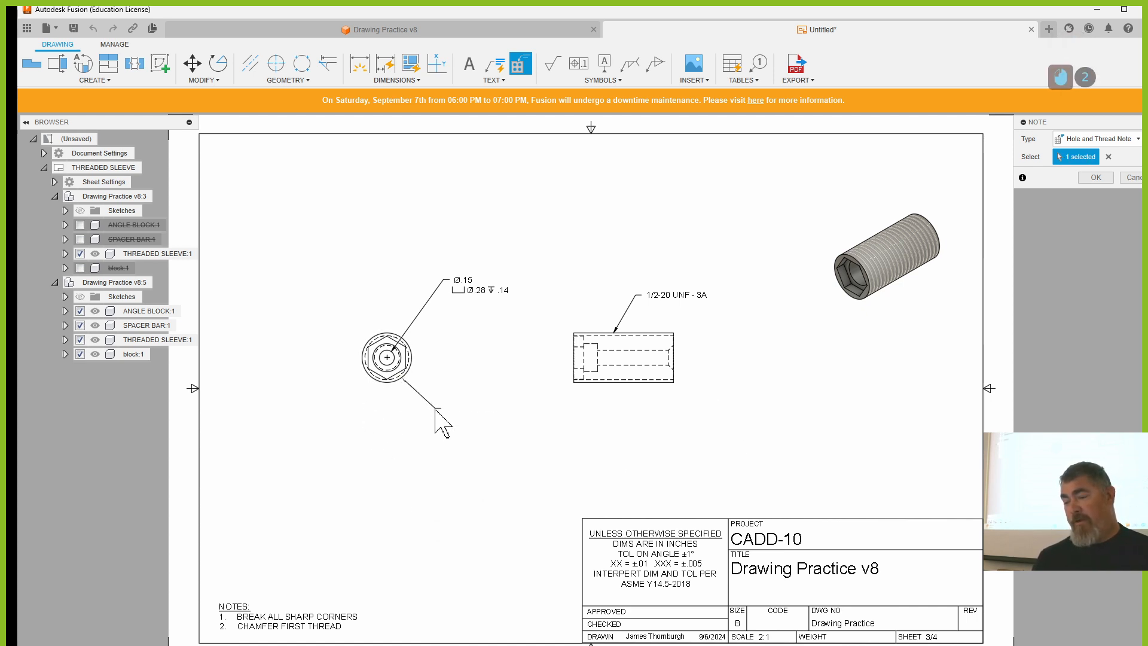
{"action": "left_click", "coordinate": [436, 409]}
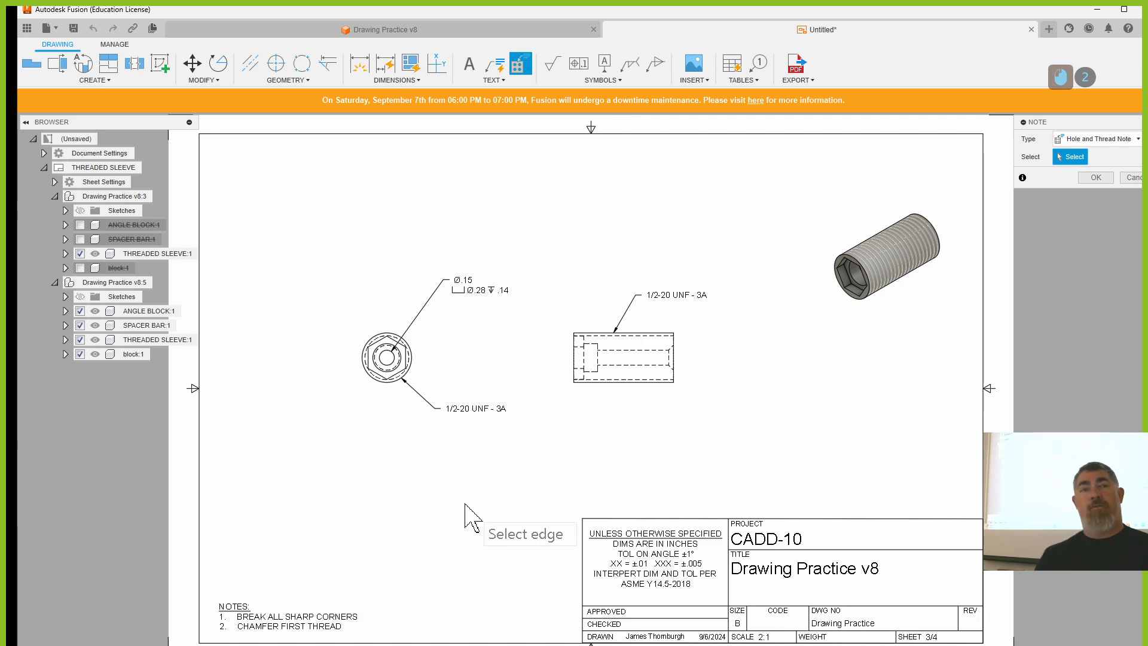
{"action": "key", "text": "Escape"}
{"action": "key", "text": "Escape"}
- Delete both external thread notes from the sleeve's views
{"action": "left_click", "coordinate": [486, 414]}
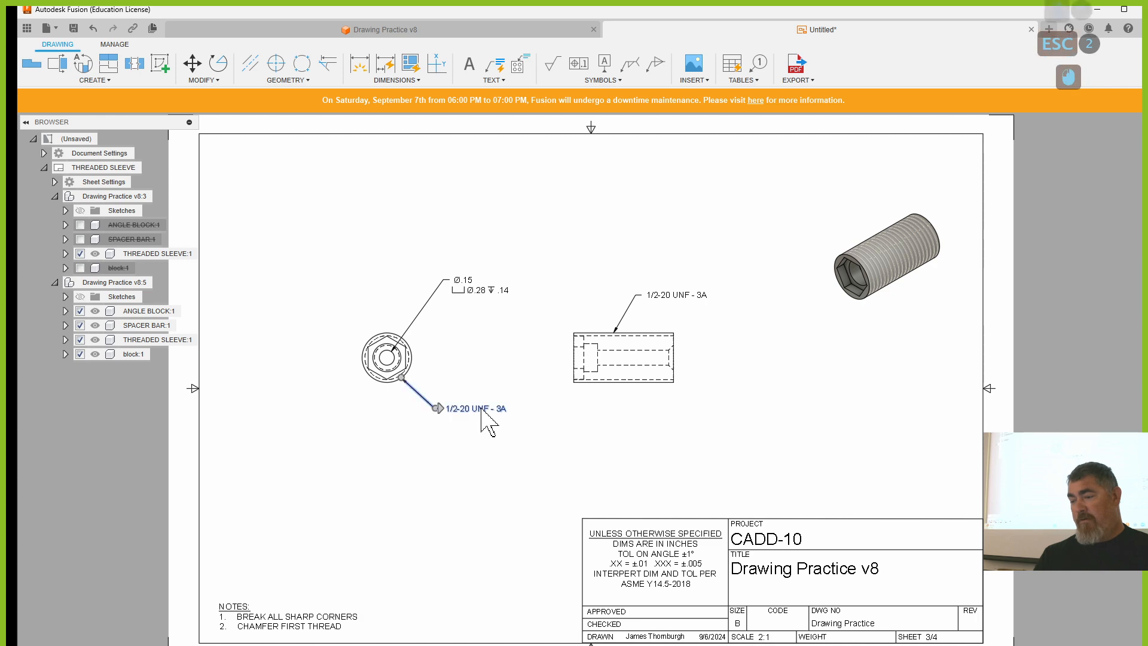
{"action": "left_click", "coordinate": [653, 295]}
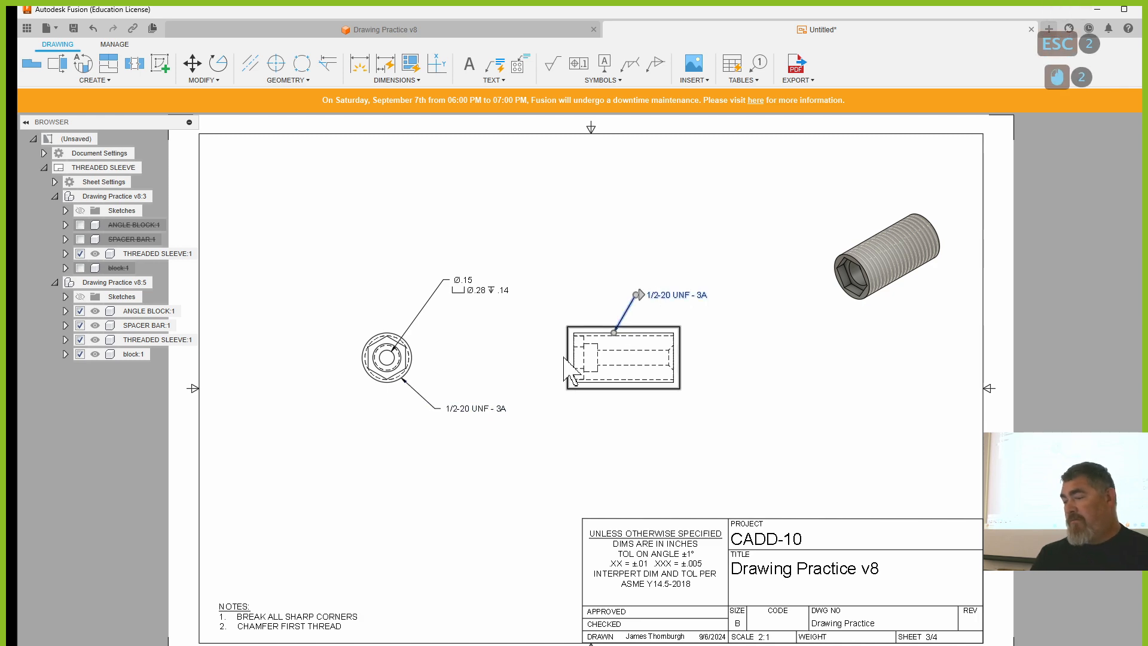
{"action": "key", "text": "Delete"}
- Switch to the SPACER BAR sheet of the drawing
{"action": "scroll", "coordinate": [709, 430], "scroll_direction": "up", "scroll_amount": 5}
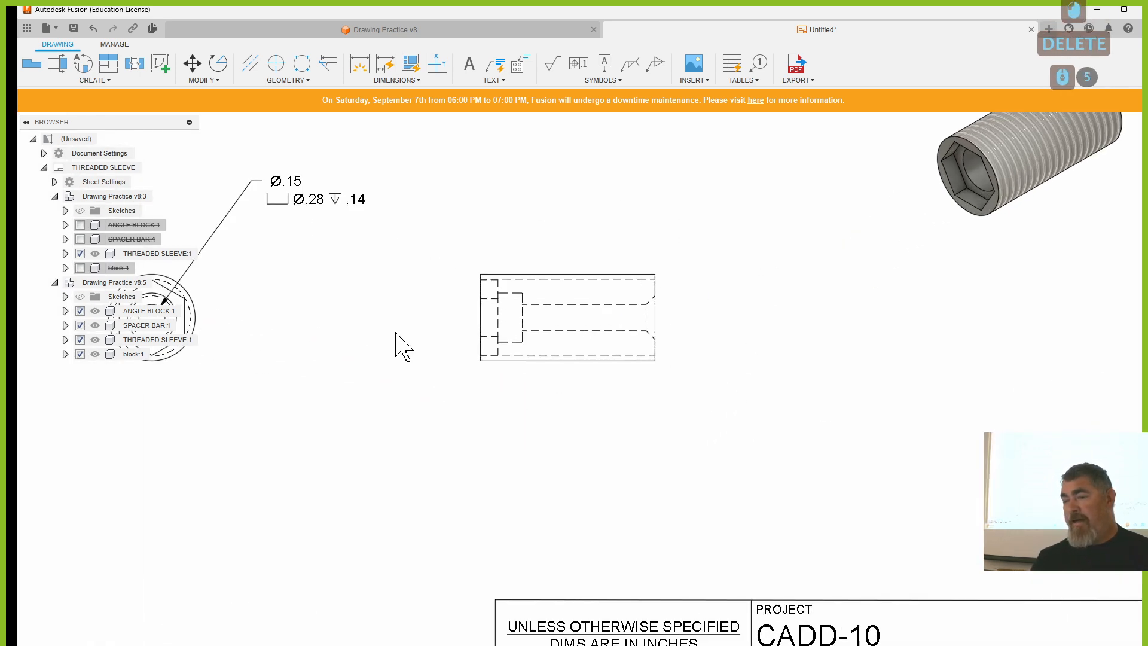
{"action": "scroll", "coordinate": [407, 352], "scroll_direction": "down", "scroll_amount": 6}
{"action": "left_click", "coordinate": [157, 645]}
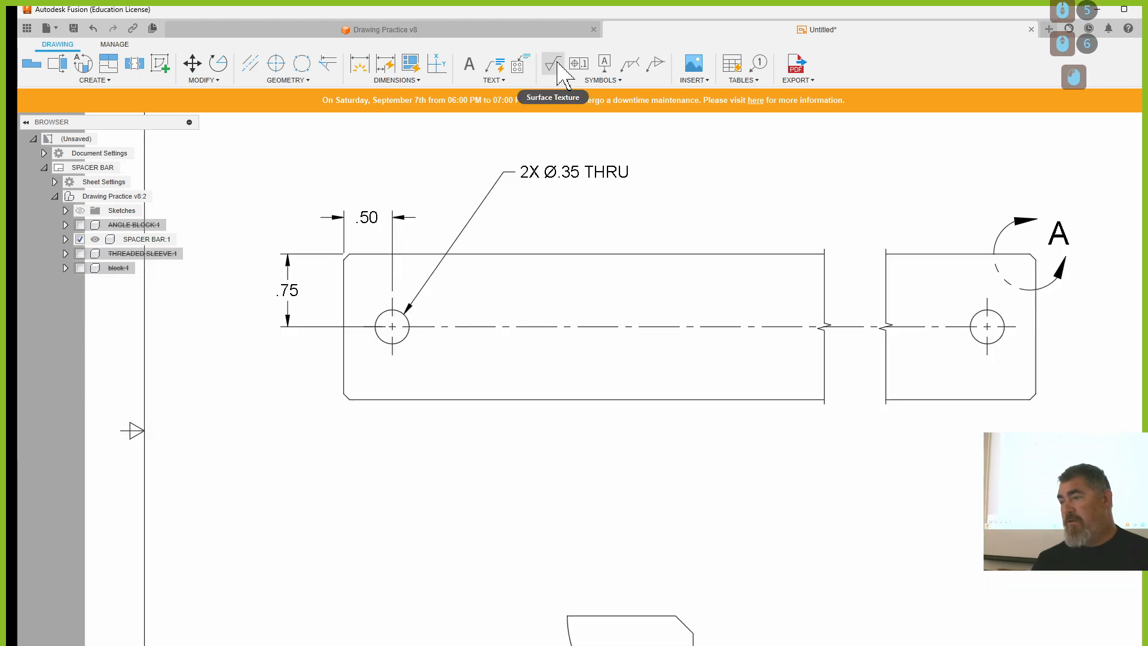
- Attach a leader note reading ".06x45" to the lower-right corner chamfer of the spacer bar's front view
{"action": "left_click", "coordinate": [499, 66]}
{"action": "middle_click_drag", "start_coordinate": [686, 192], "coordinate": [359, 218]}
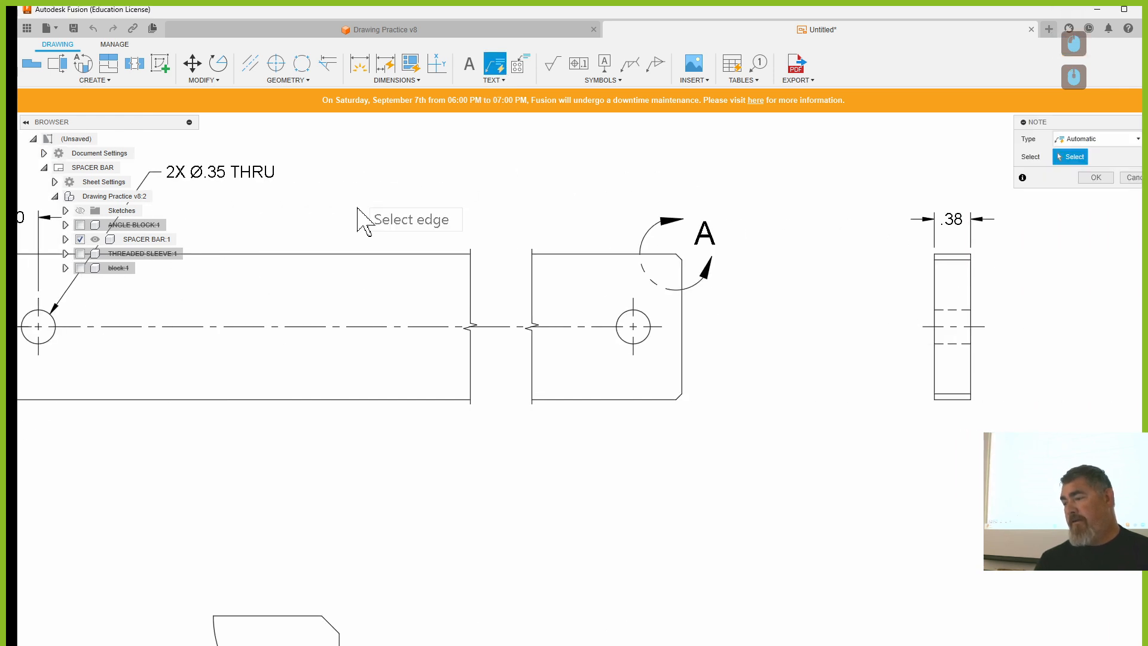
{"action": "scroll", "coordinate": [688, 409], "scroll_direction": "up", "scroll_amount": 5}
{"action": "left_click", "coordinate": [667, 390]}
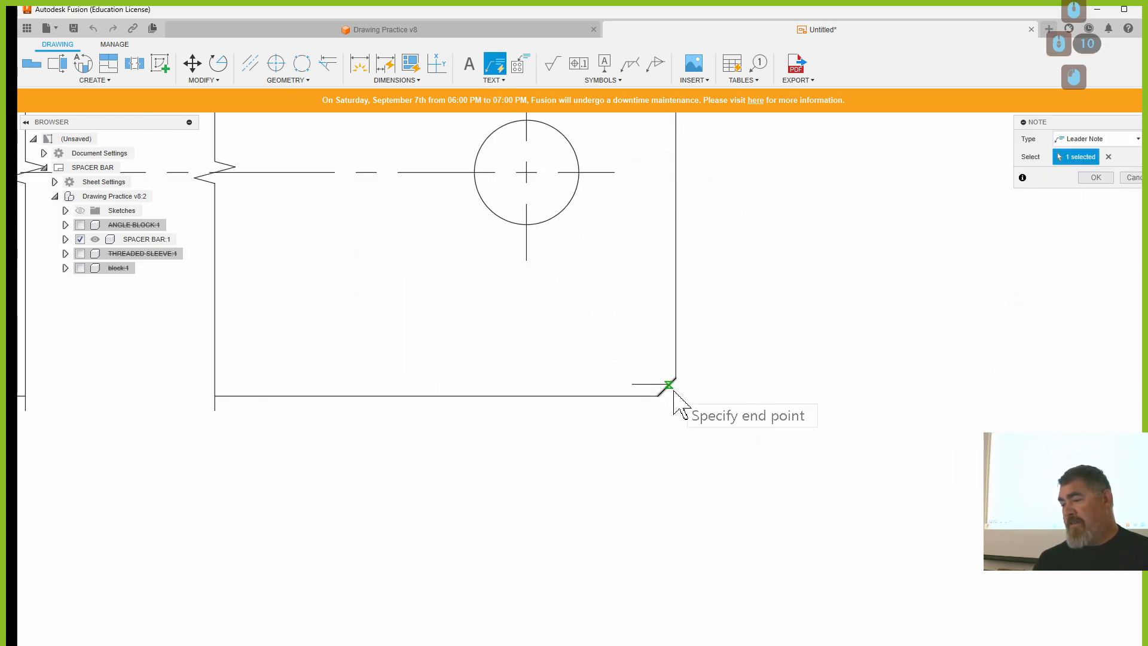
{"action": "left_click", "coordinate": [954, 596]}
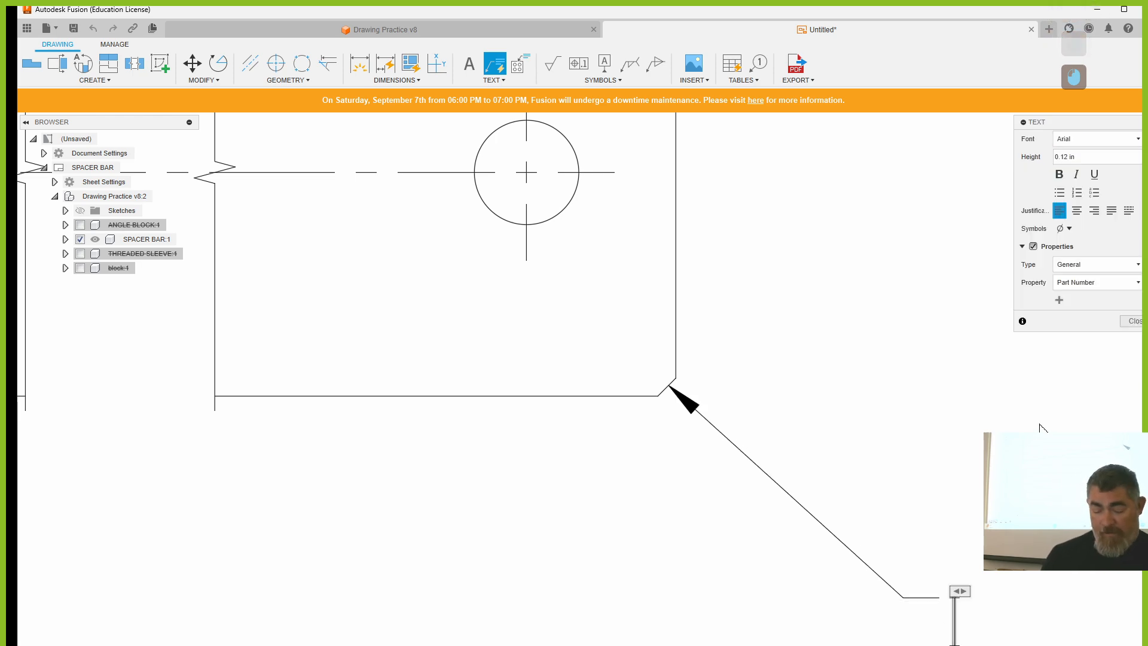
{"action": "type", "text": ".06"}
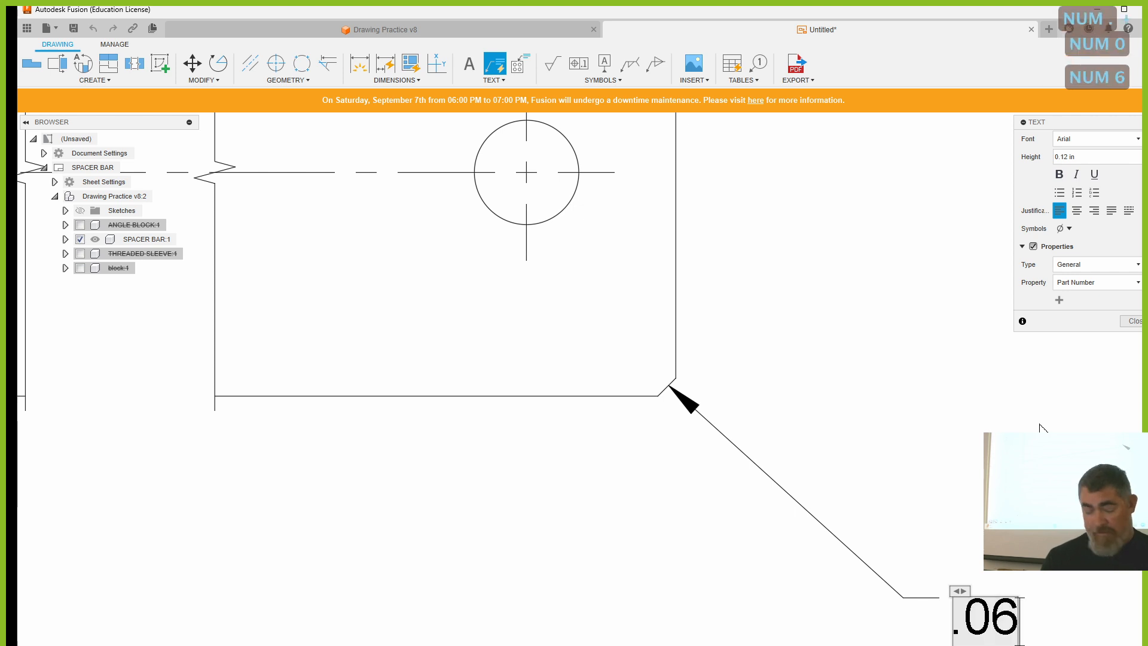
{"action": "type", "text": "x45"}
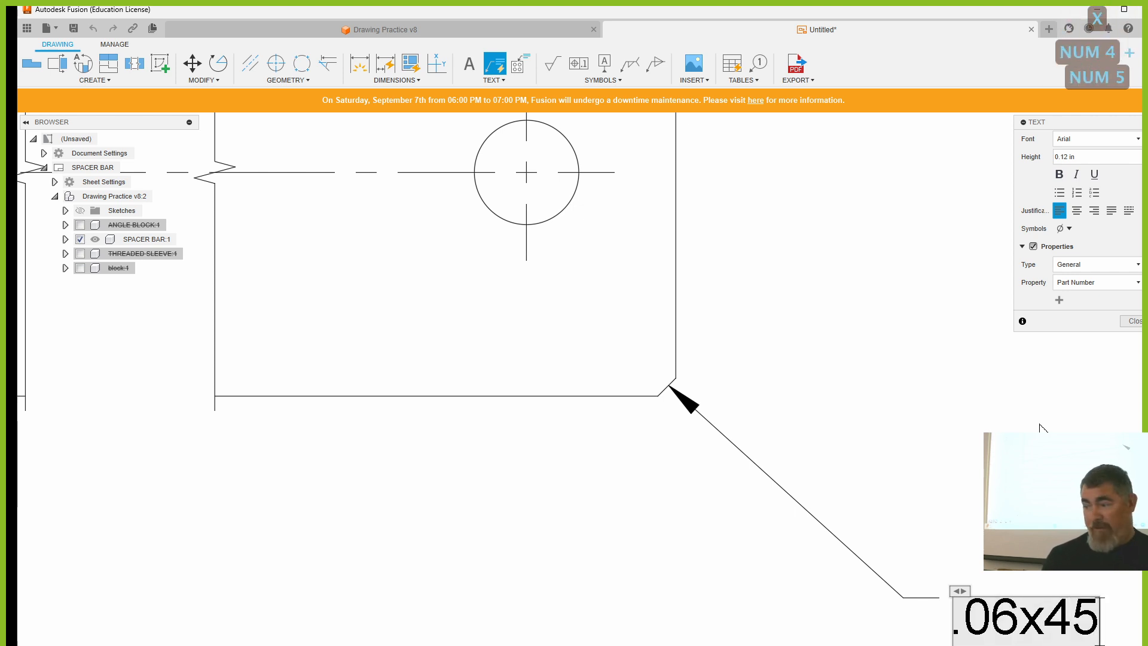
- Append a degree symbol to the chamfer leader note and finish editing it
{"action": "middle_click_drag", "start_coordinate": [910, 380], "coordinate": [689, 298]}
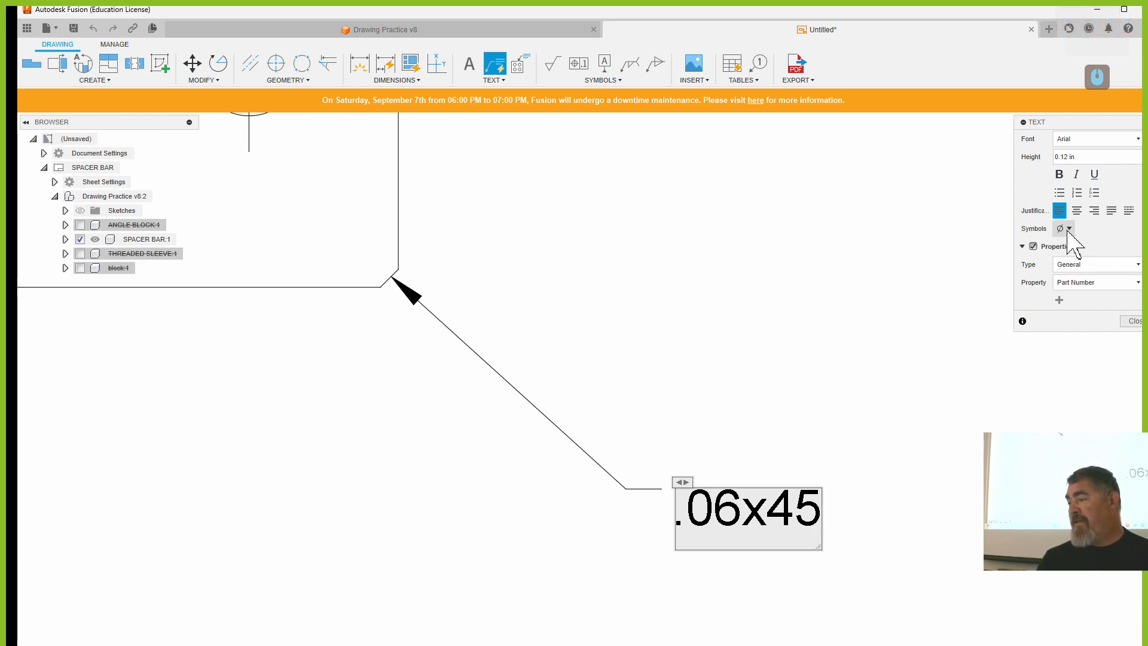
{"action": "left_click_drag", "start_coordinate": [1069, 127], "coordinate": [867, 149]}
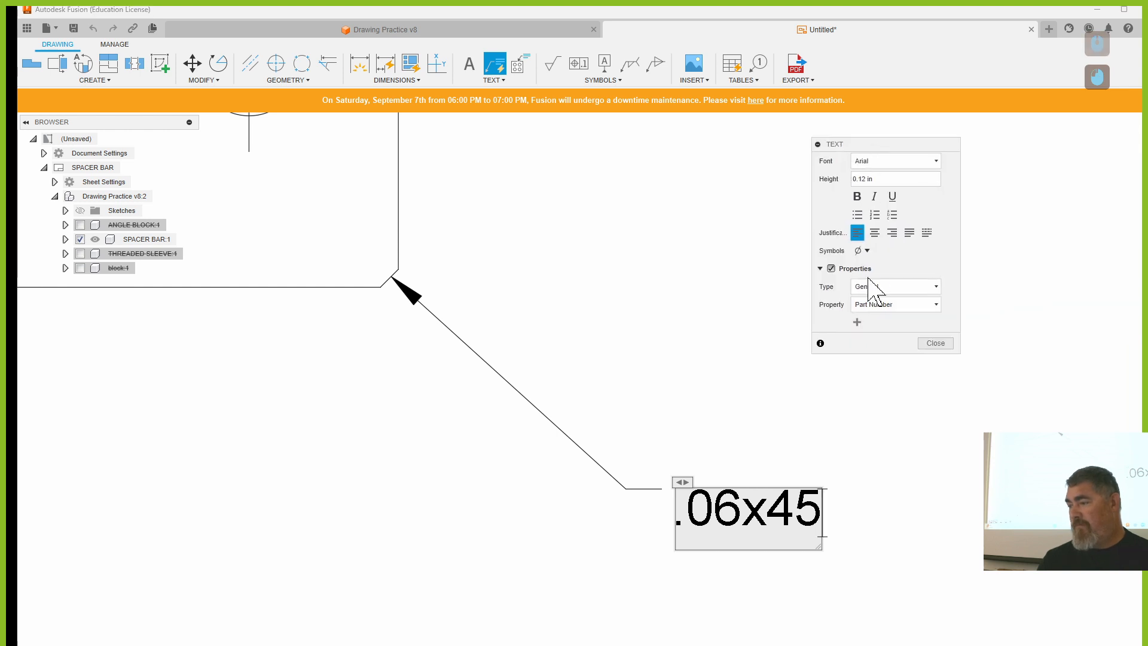
{"action": "left_click", "coordinate": [867, 251]}
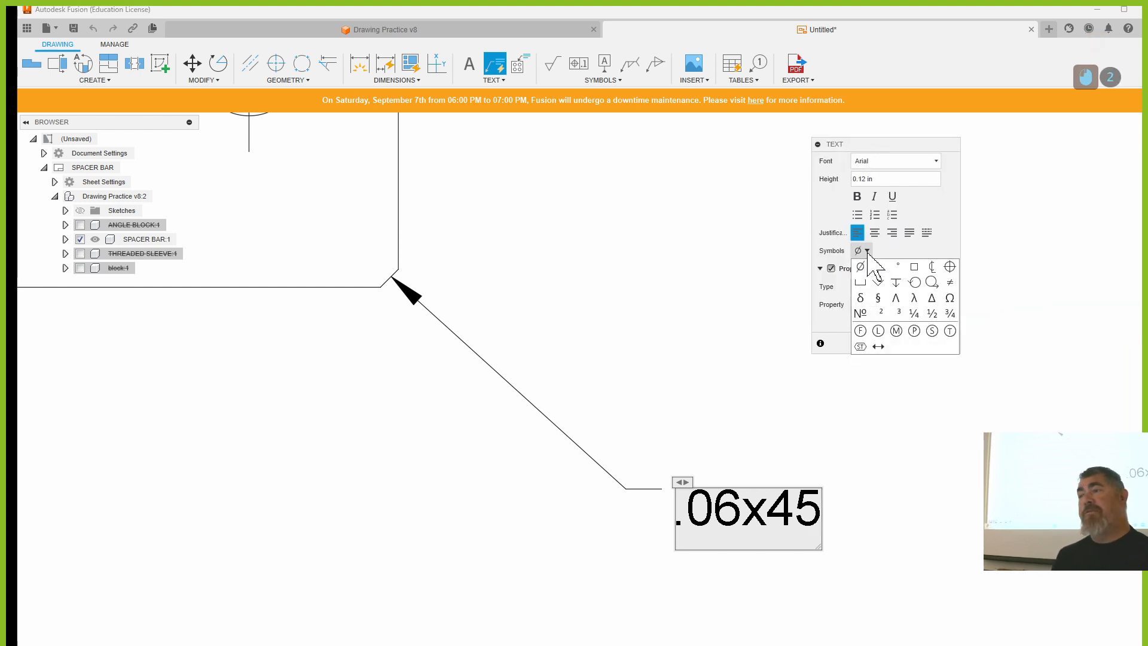
{"action": "left_click", "coordinate": [899, 265]}
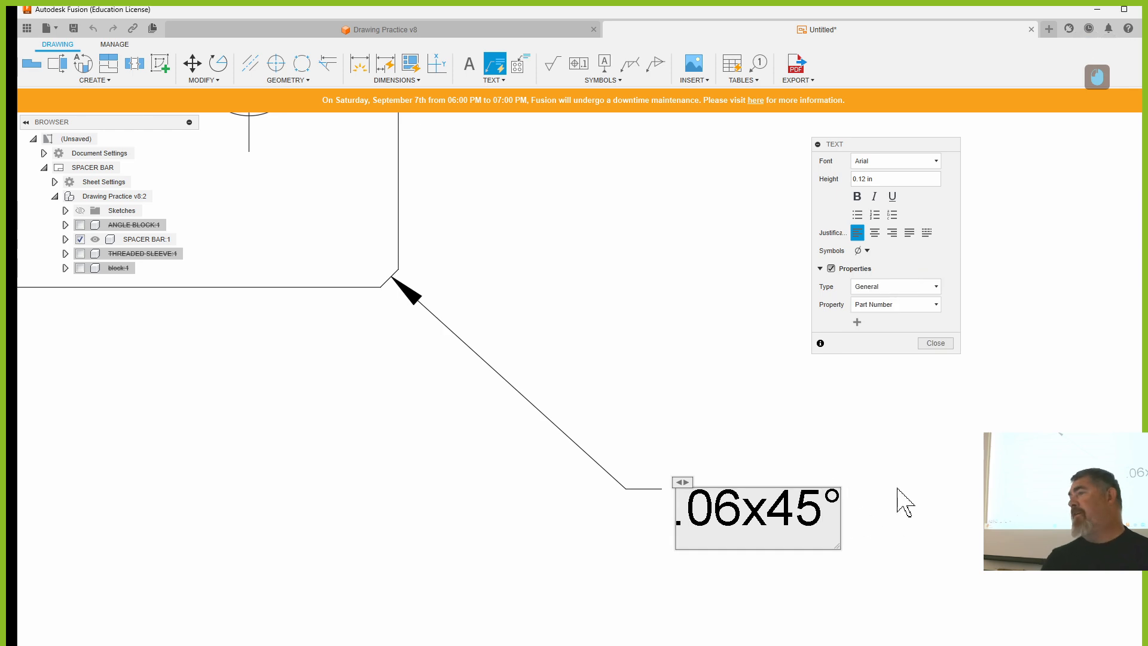
{"action": "left_click", "coordinate": [936, 345]}
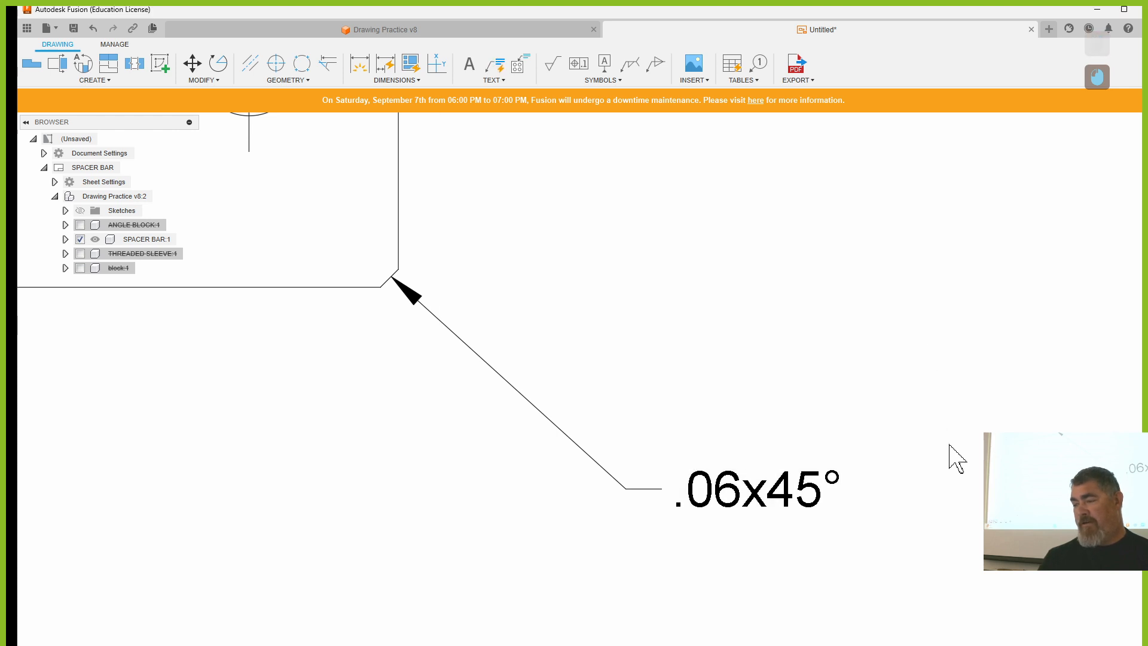
- Reopen the chamfer leader note and prefix its text with an uppercase "4X" and a space
{"action": "scroll", "coordinate": [453, 477], "scroll_direction": "down", "scroll_amount": 6}
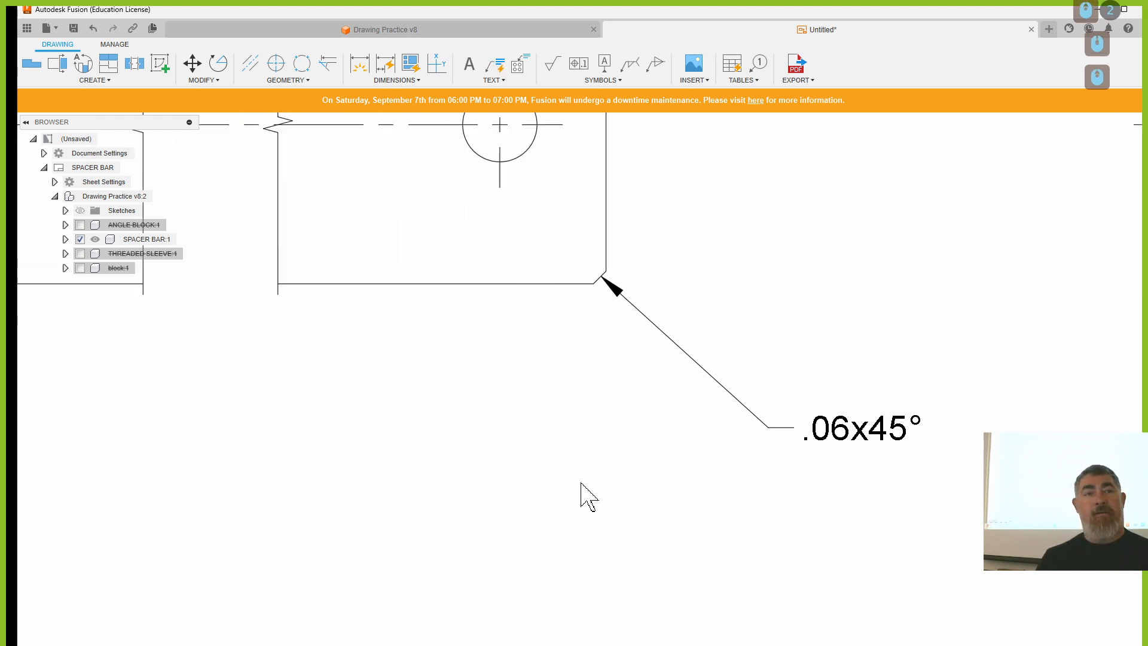
{"action": "double_click", "coordinate": [759, 427]}
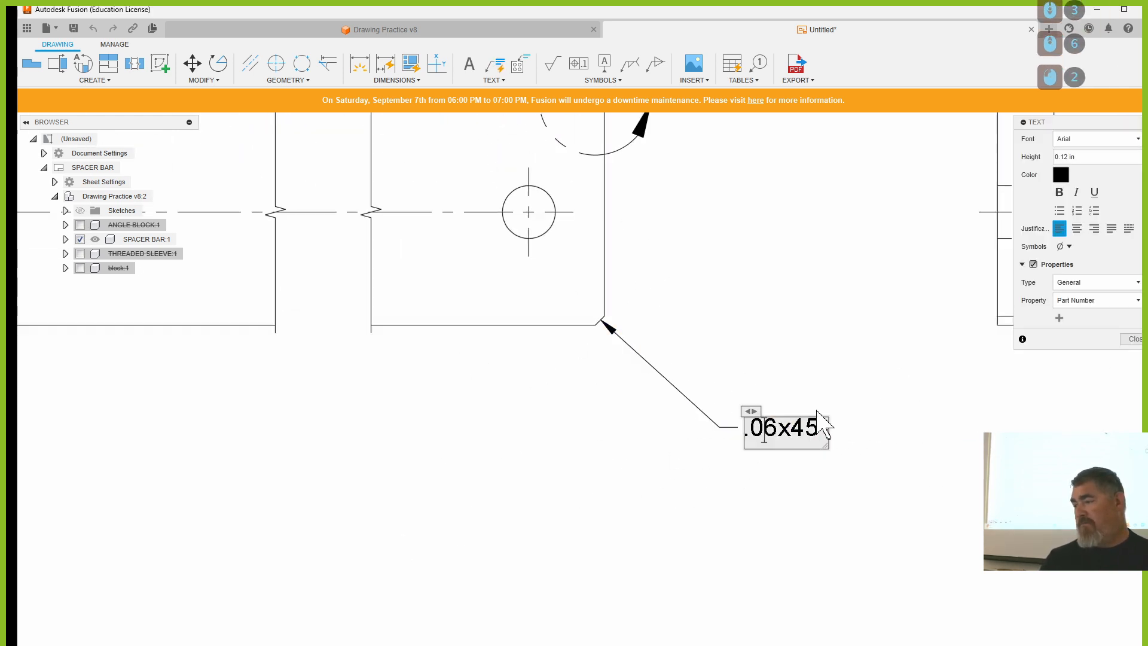
{"action": "key", "text": "Home"}
{"action": "type", "text": "4x"}
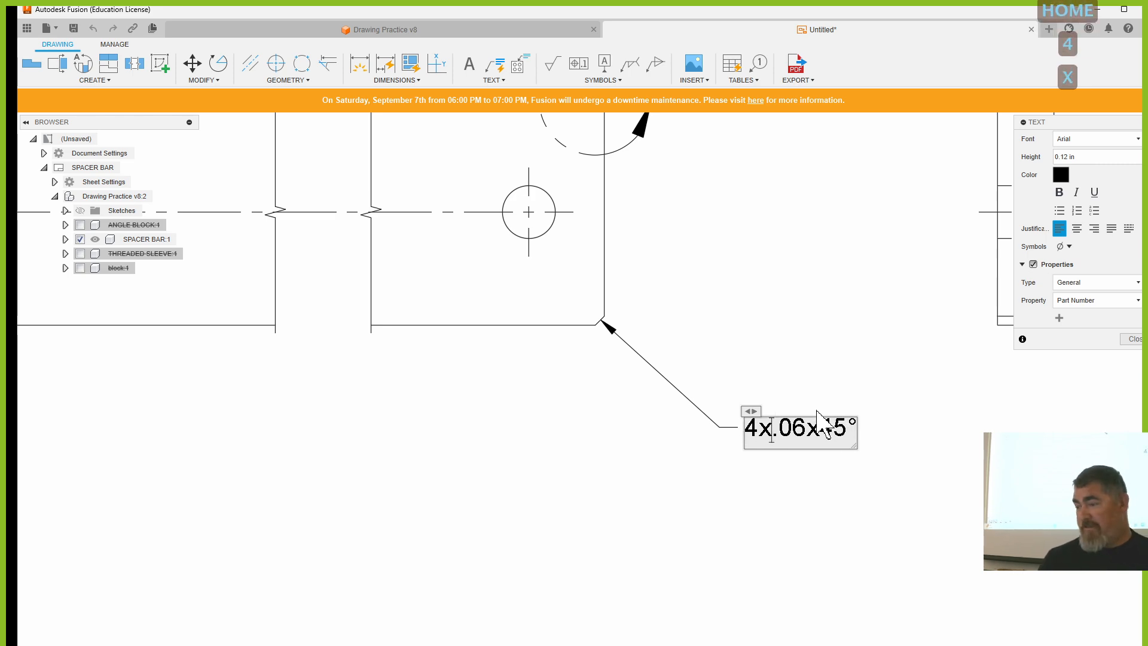
{"action": "key", "text": "BackSpace"}
{"action": "key", "text": "BackSpace"}
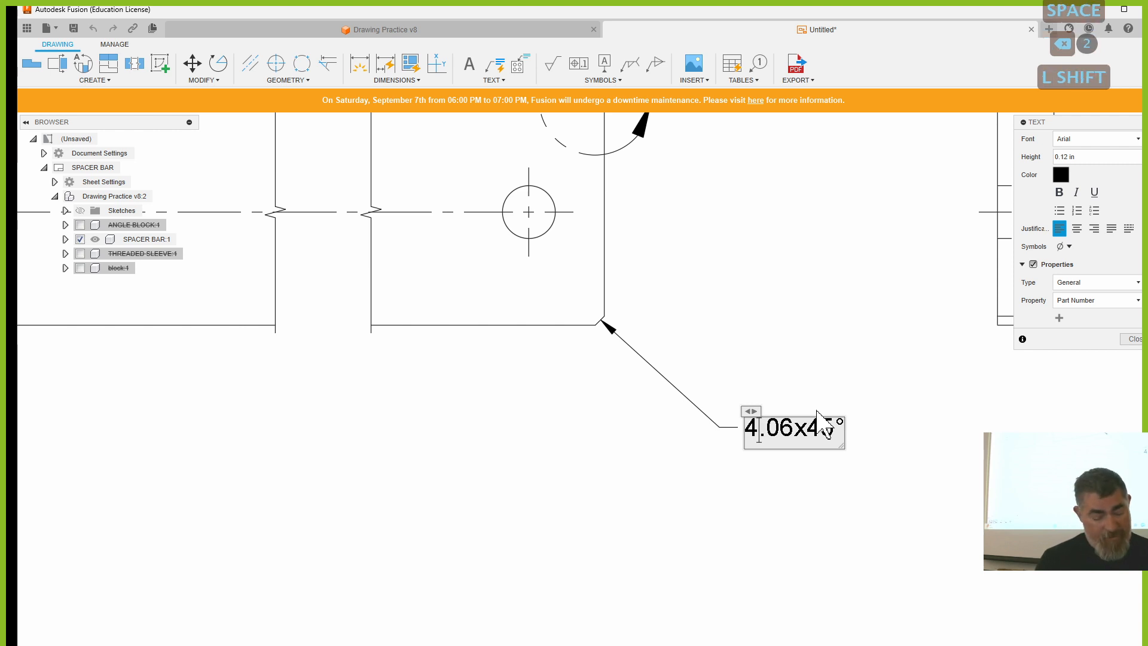
{"action": "type", "text": "X"}
- Capitalize the x between .06 and 45° so the chamfer note reads "4X .06X45°"
{"action": "key", "text": "Right"}
{"action": "key", "text": "Right"}
{"action": "key", "text": "Right"}
{"action": "key", "text": "Right"}
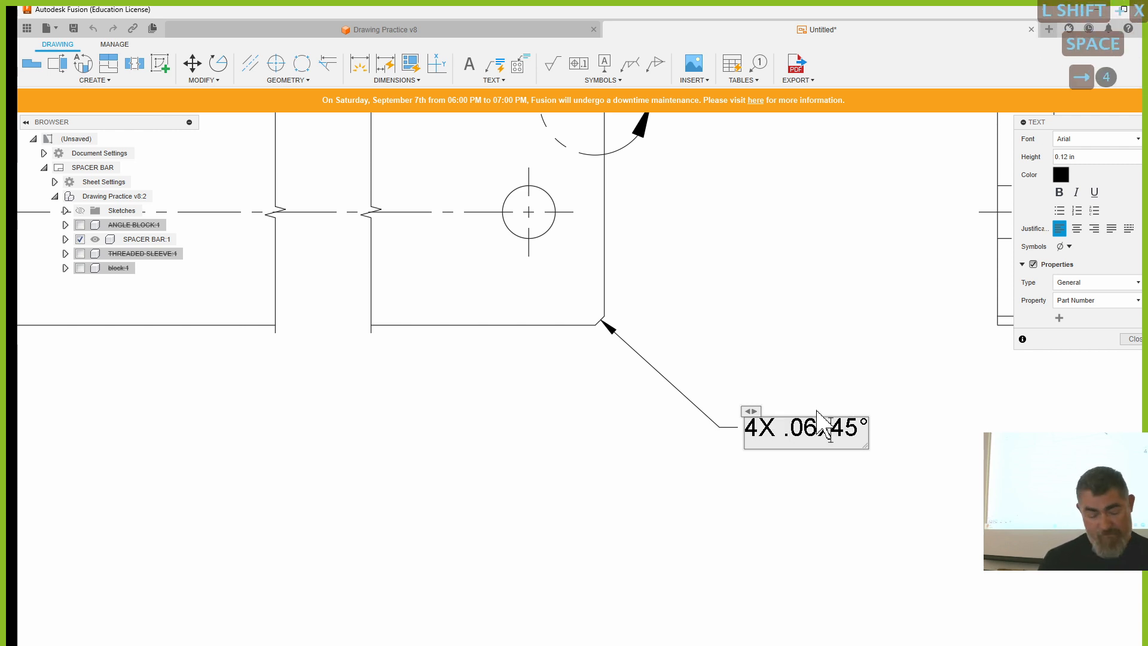
{"action": "key", "text": "BackSpace"}
{"action": "type", "text": "X"}
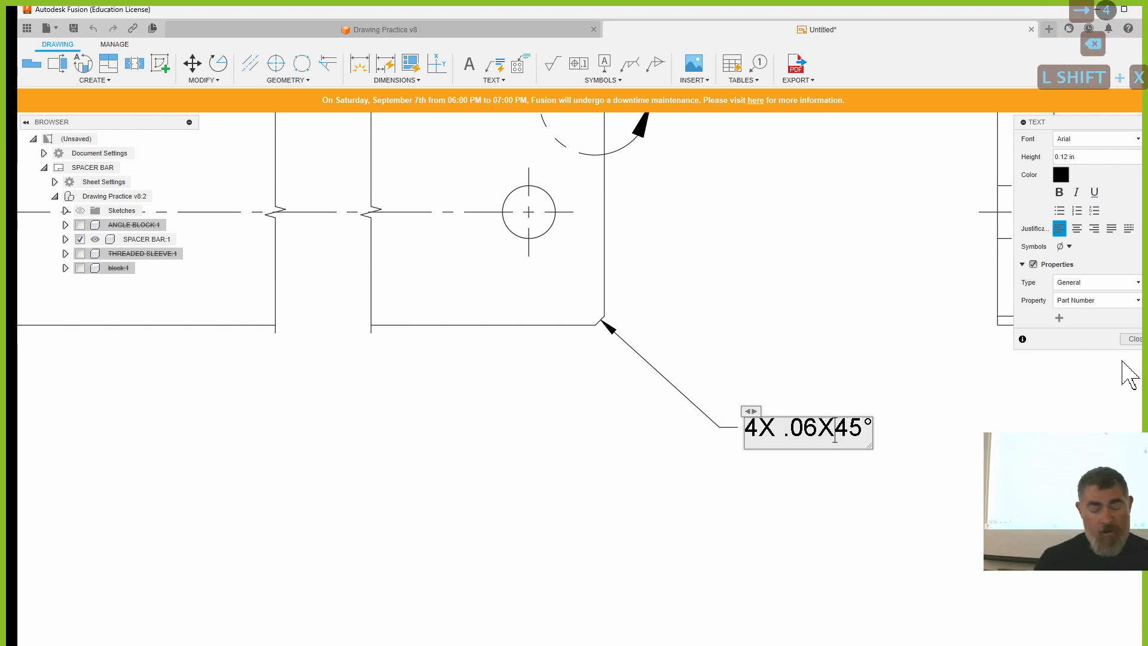
{"action": "key", "text": "Caps_Lock"}
{"action": "left_click", "coordinate": [608, 545]}
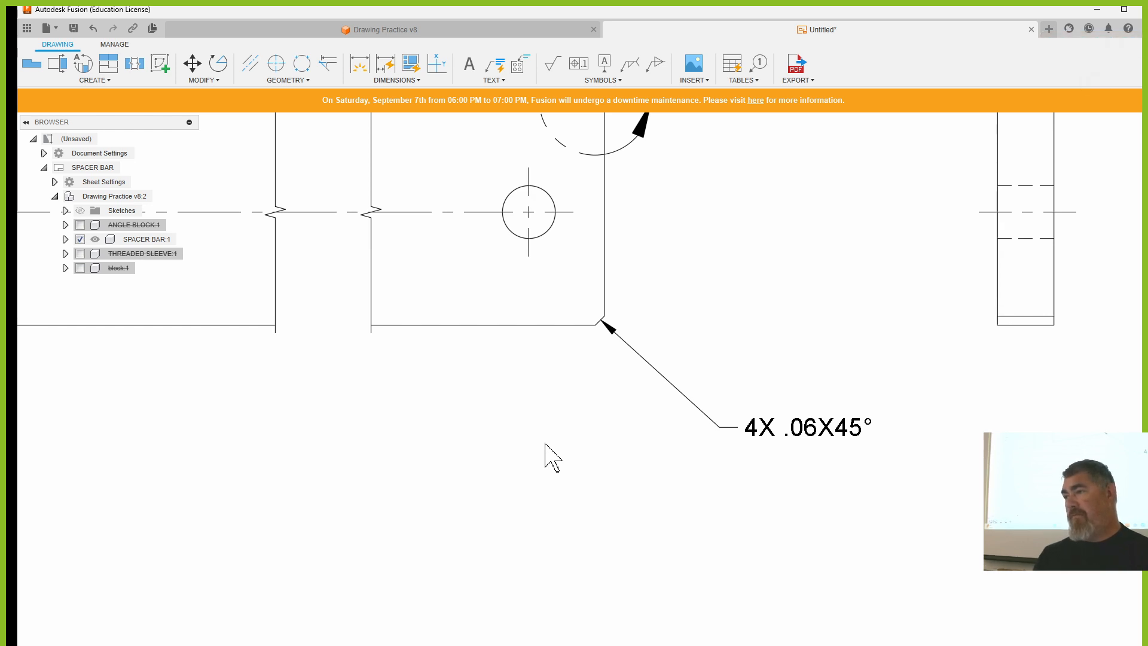
- Delete the 4X .06X45° chamfer leader note from the spacer bar's front view
{"action": "middle_click", "coordinate": [543, 407]}
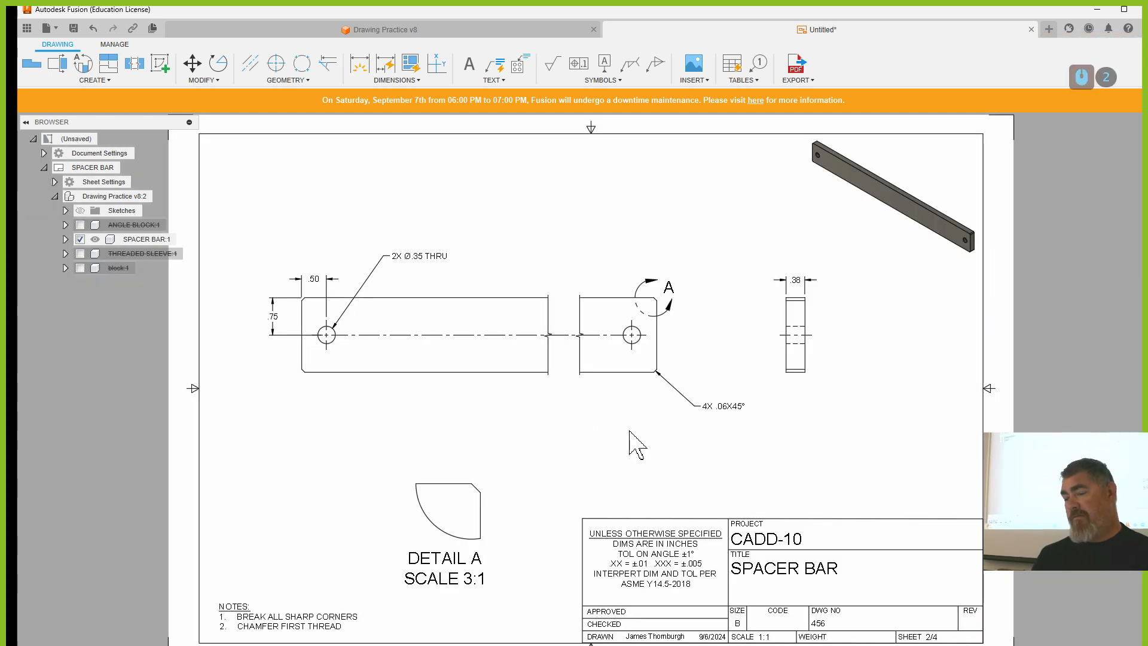
{"action": "scroll", "coordinate": [664, 392], "scroll_direction": "up", "scroll_amount": 3}
{"action": "scroll", "coordinate": [625, 478], "scroll_direction": "down", "scroll_amount": 3}
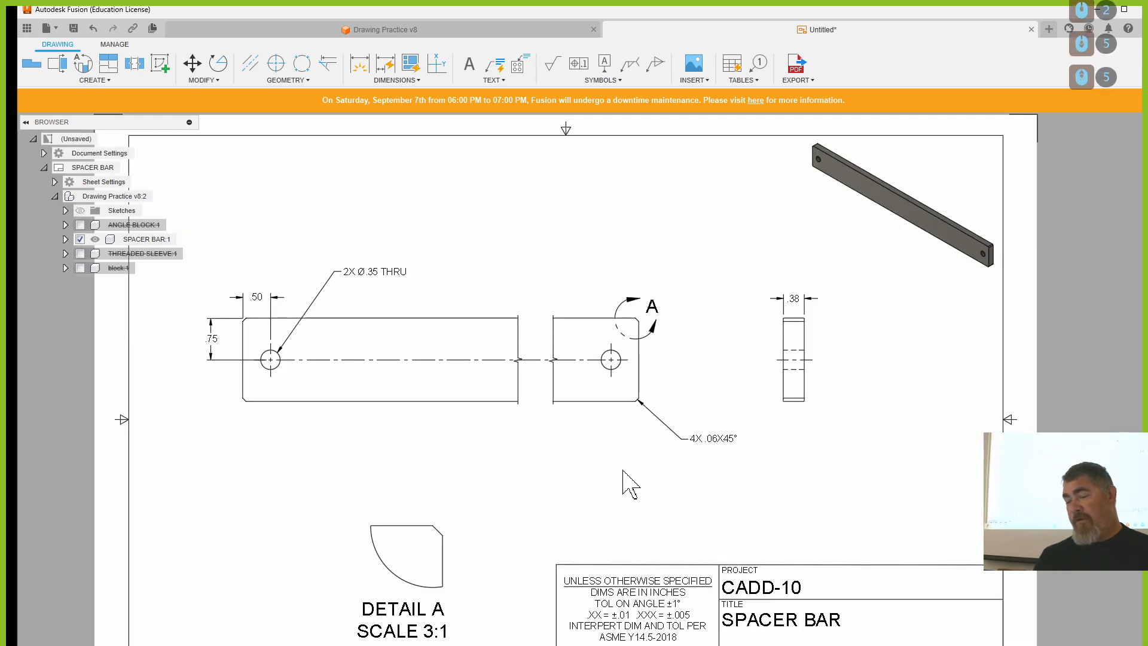
{"action": "middle_click_drag", "start_coordinate": [805, 427], "coordinate": [834, 341]}
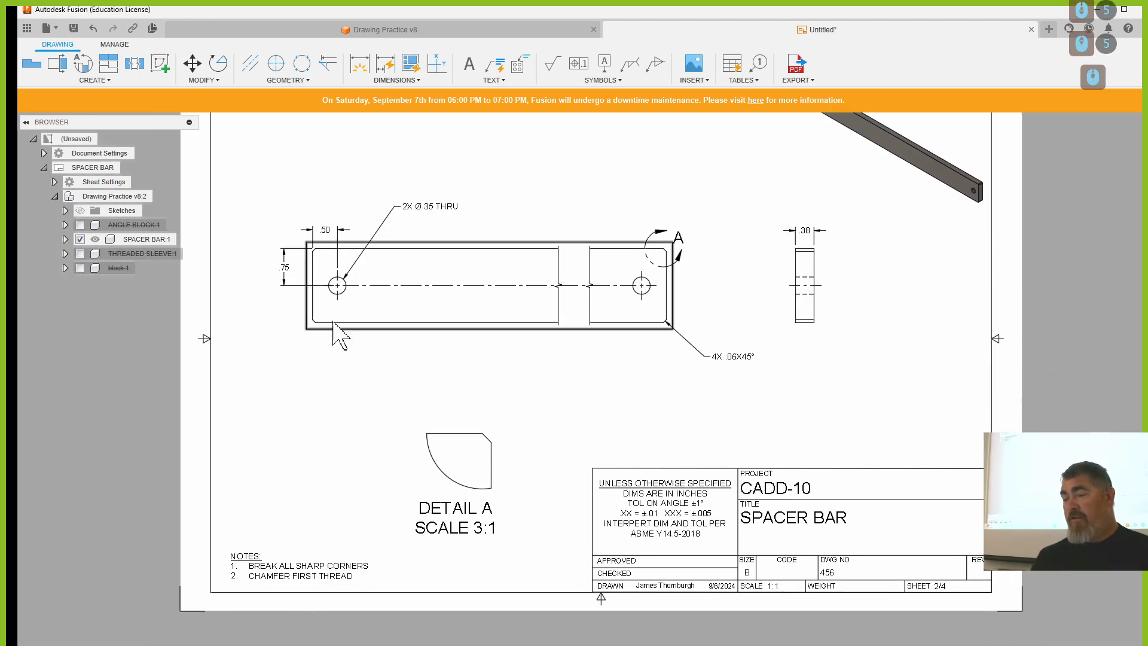
{"action": "scroll", "coordinate": [832, 340], "scroll_direction": "up", "scroll_amount": 6}
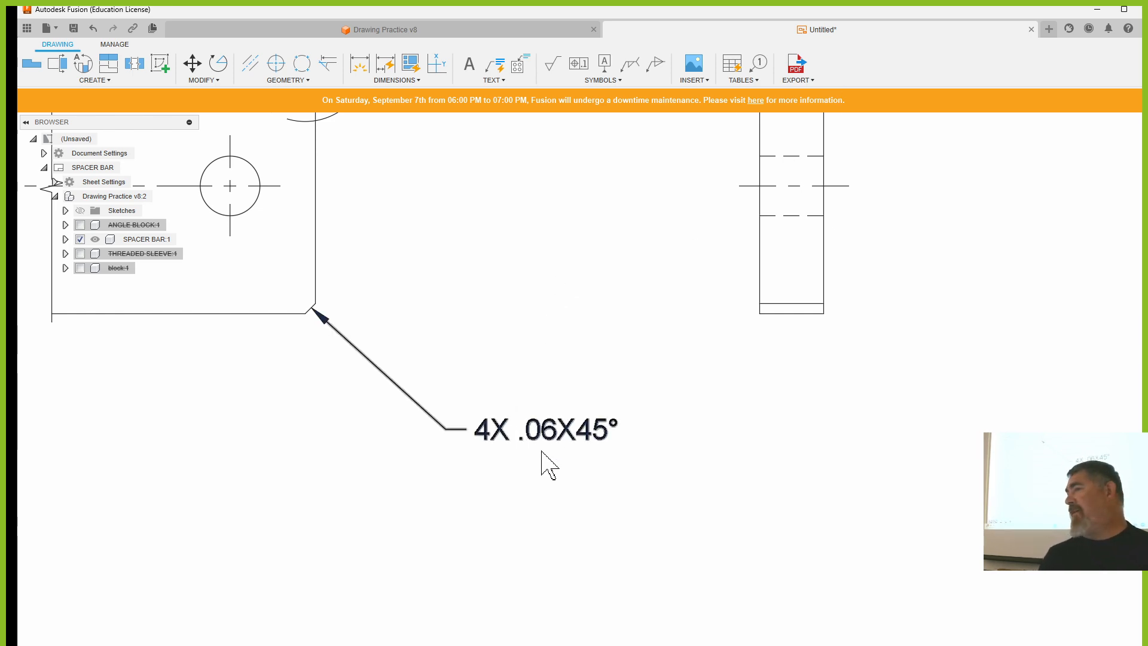
{"action": "scroll", "coordinate": [549, 465], "scroll_direction": "down", "scroll_amount": 8}
{"action": "scroll", "coordinate": [561, 344], "scroll_direction": "up", "scroll_amount": 2}
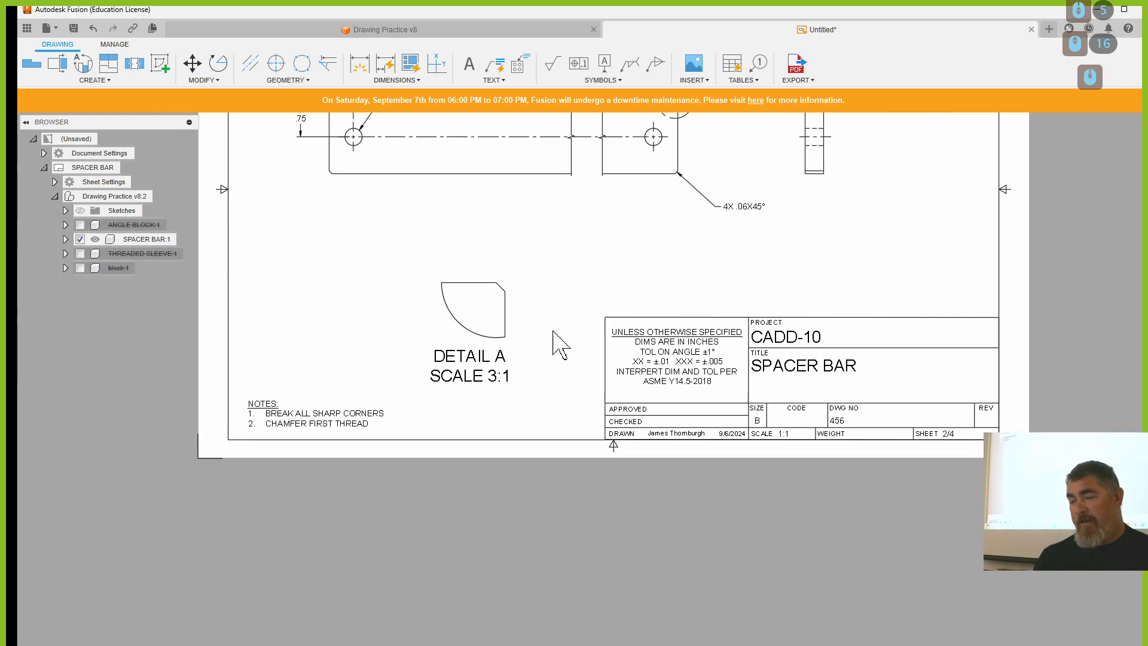
{"action": "left_click", "coordinate": [758, 209]}
{"action": "key", "text": "Delete"}
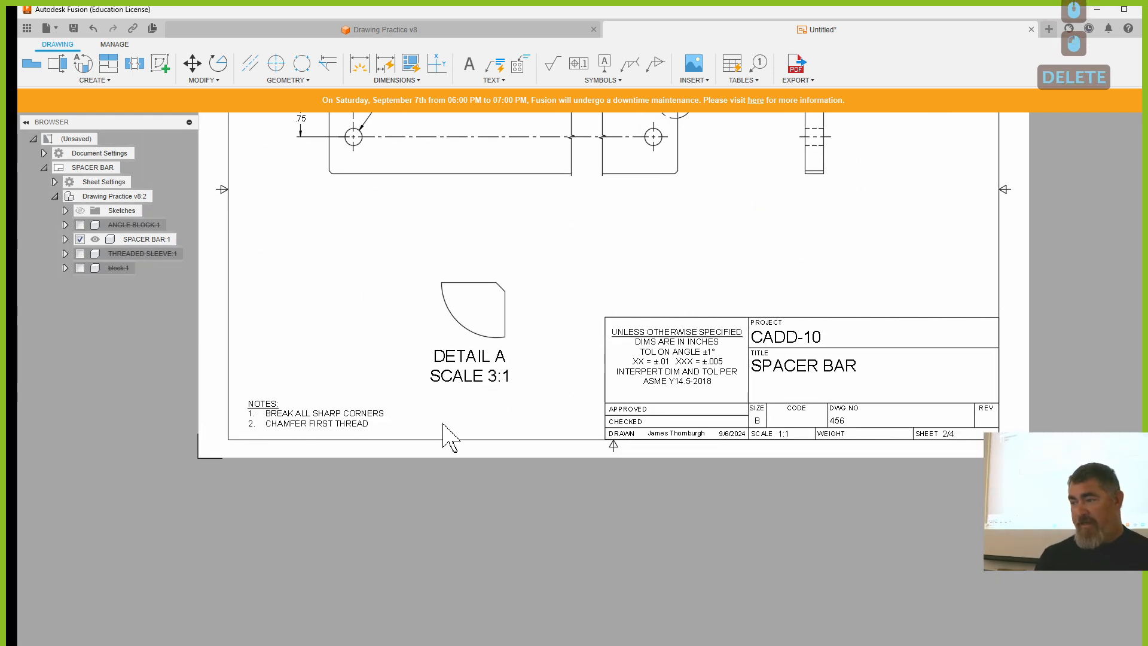
- Add a third item reading "CORNER CHMAFERS .06X45" to the sheet's general NOTES list
{"action": "double_click", "coordinate": [317, 413]}
{"action": "left_click", "coordinate": [269, 433]}
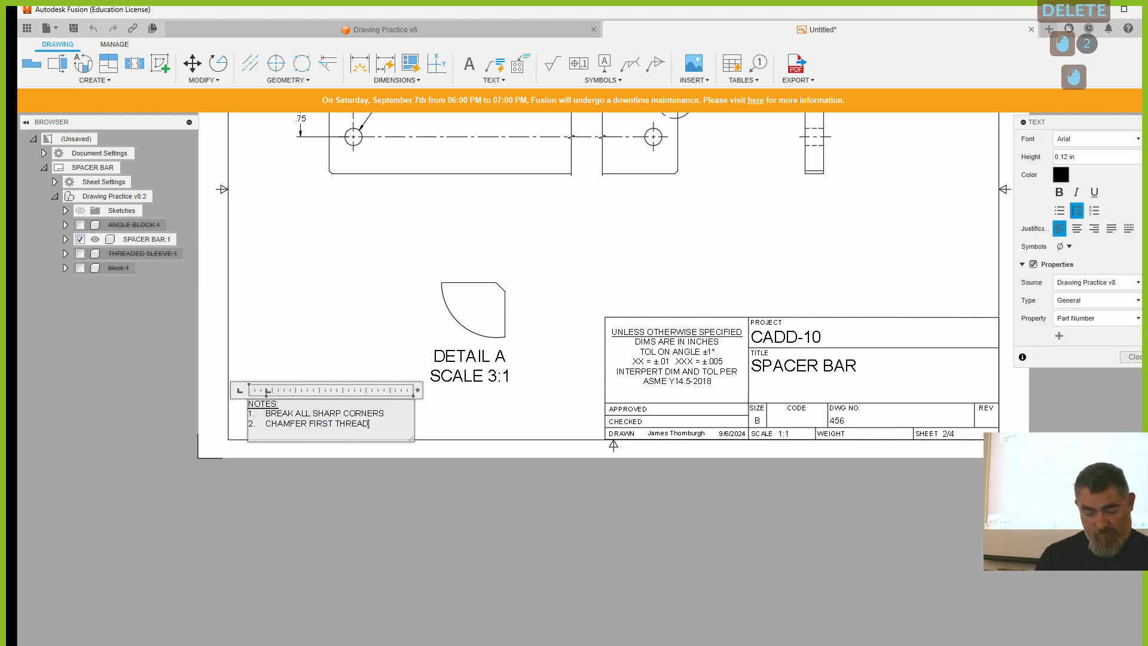
{"action": "key", "text": "Return"}
{"action": "type", "text": "CORN"}
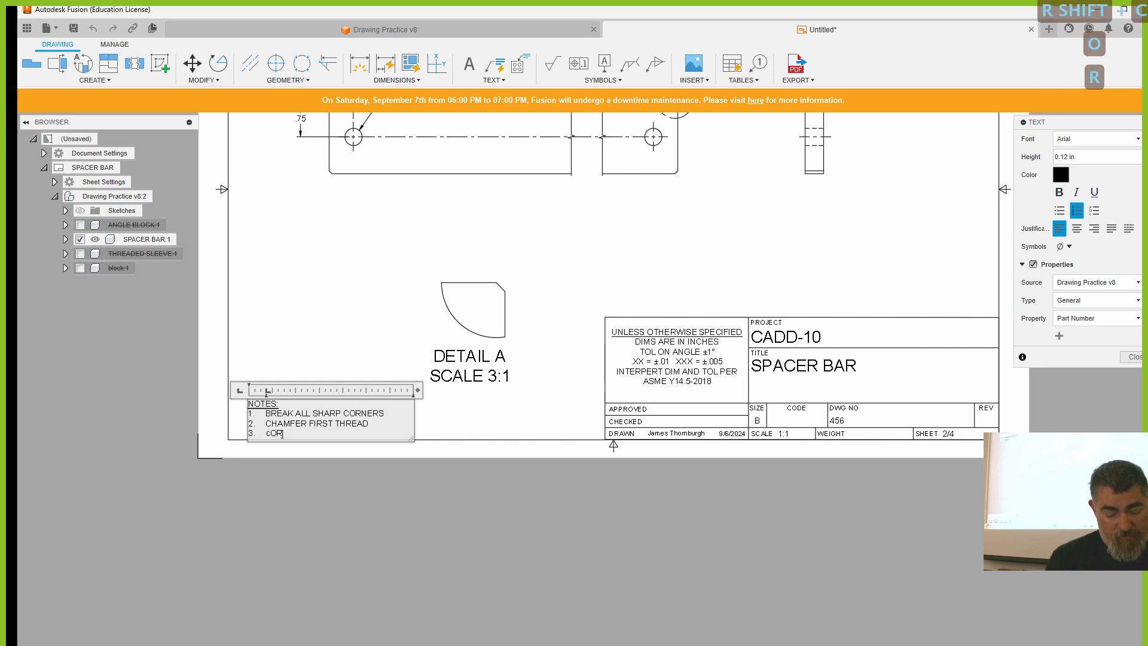
{"action": "type", "text": "ER"}
{"action": "key", "text": "BackSpace"}
{"action": "key", "text": "BackSpace"}
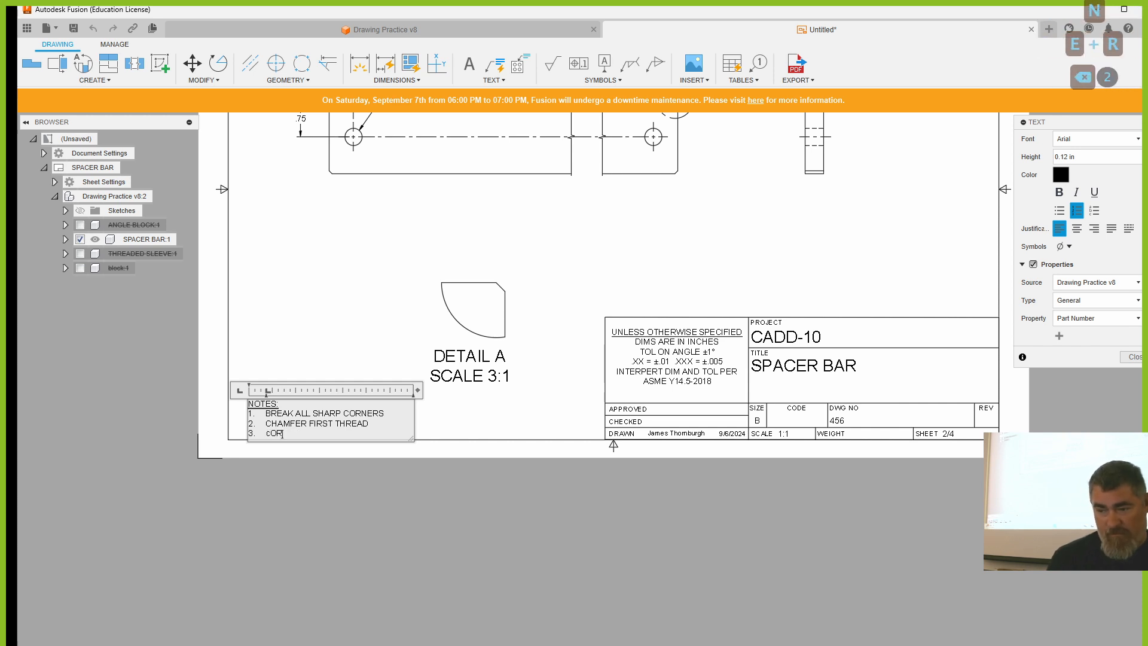
{"action": "type", "text": "CORNER"}
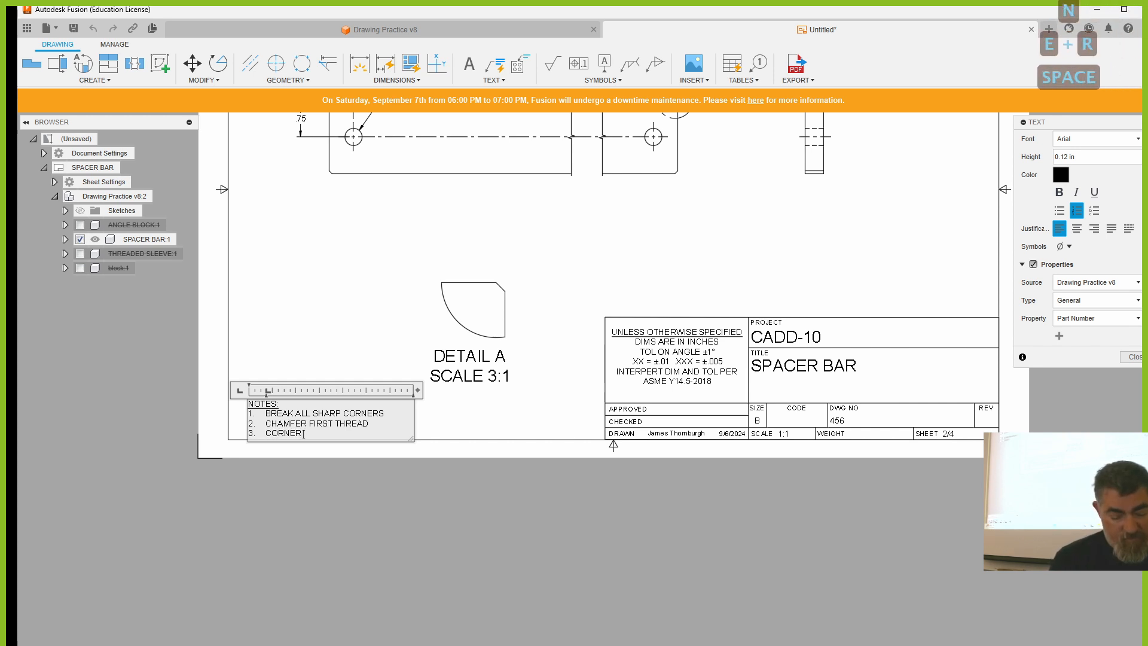
{"action": "type", "text": " CHMAFERS "}
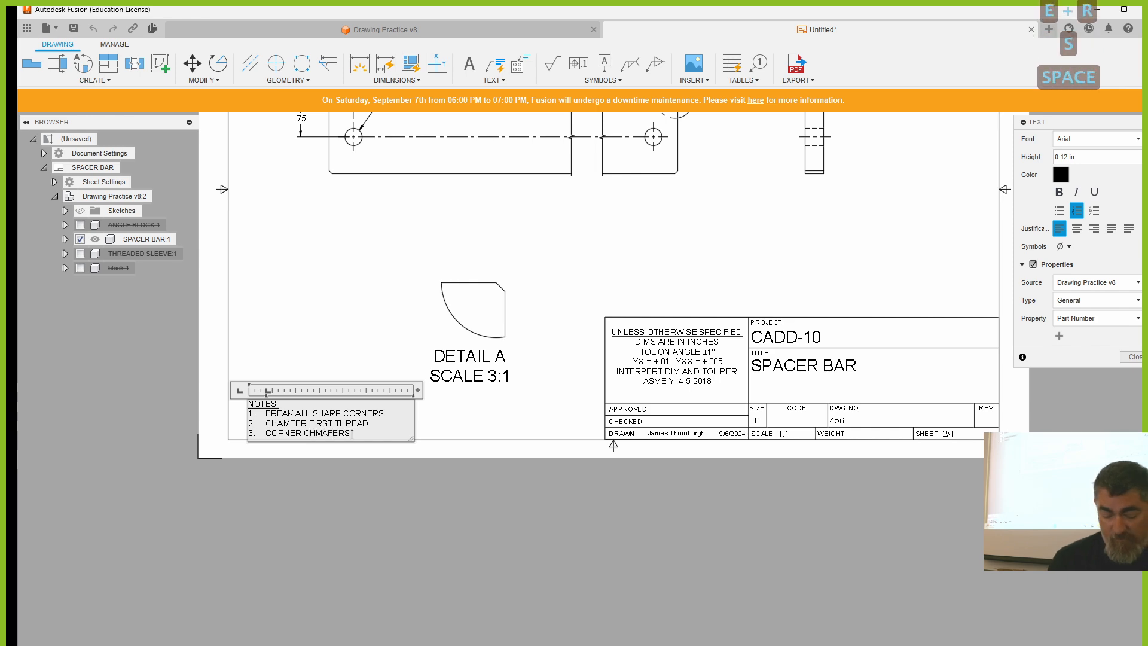
{"action": "type", "text": ".06X45"}
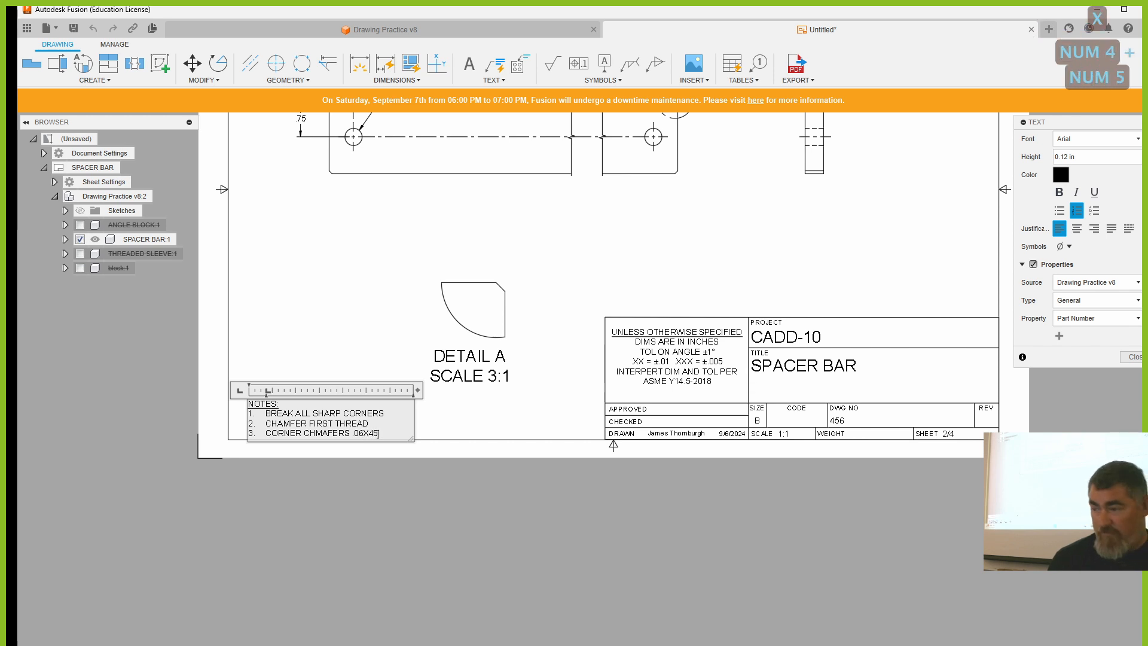
- Append a degree symbol to the third general note and finish editing the notes text
{"action": "left_click", "coordinate": [1070, 246]}
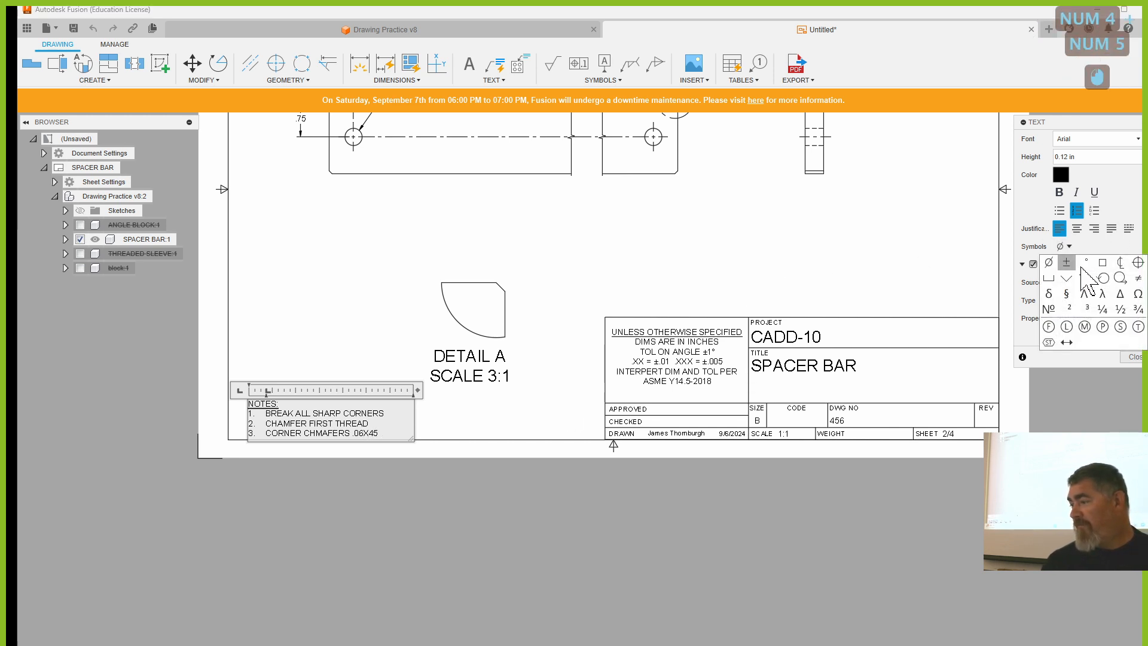
{"action": "left_click", "coordinate": [1095, 344]}
{"action": "left_click", "coordinate": [1137, 357]}
{"action": "left_click", "coordinate": [464, 480]}
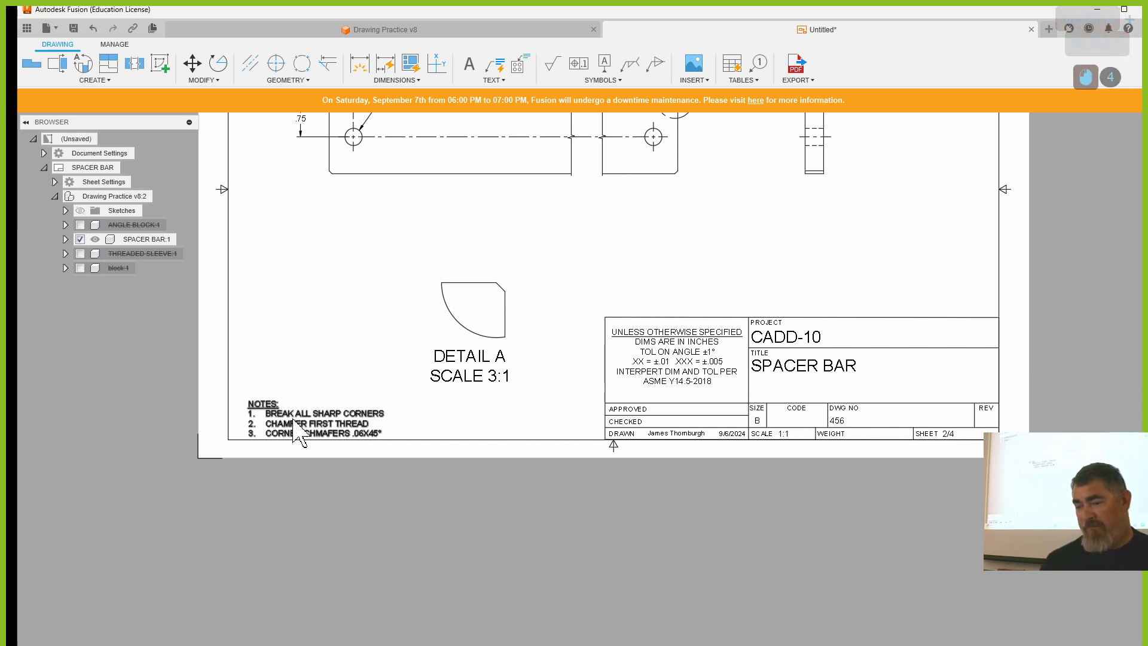
- Move the NOTES block slightly up from the sheet border and correct the misspelled word in item 3 to CHAMFERS
{"action": "left_click_drag", "start_coordinate": [292, 420], "coordinate": [292, 405]}
{"action": "left_click", "coordinate": [281, 476]}
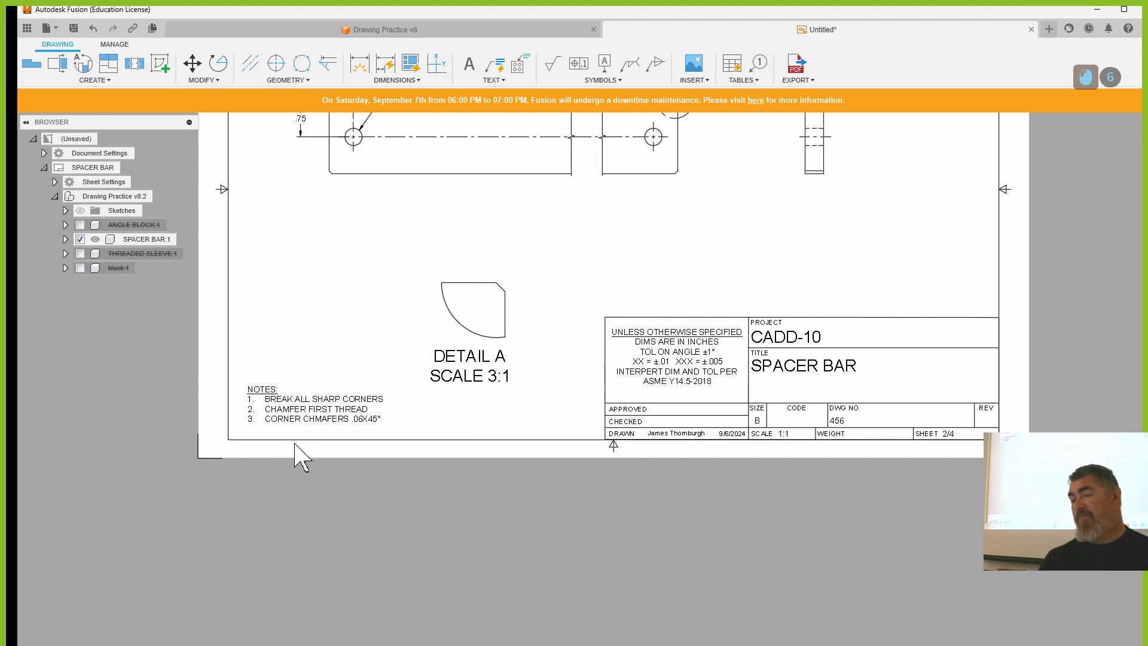
{"action": "double_click", "coordinate": [321, 420]}
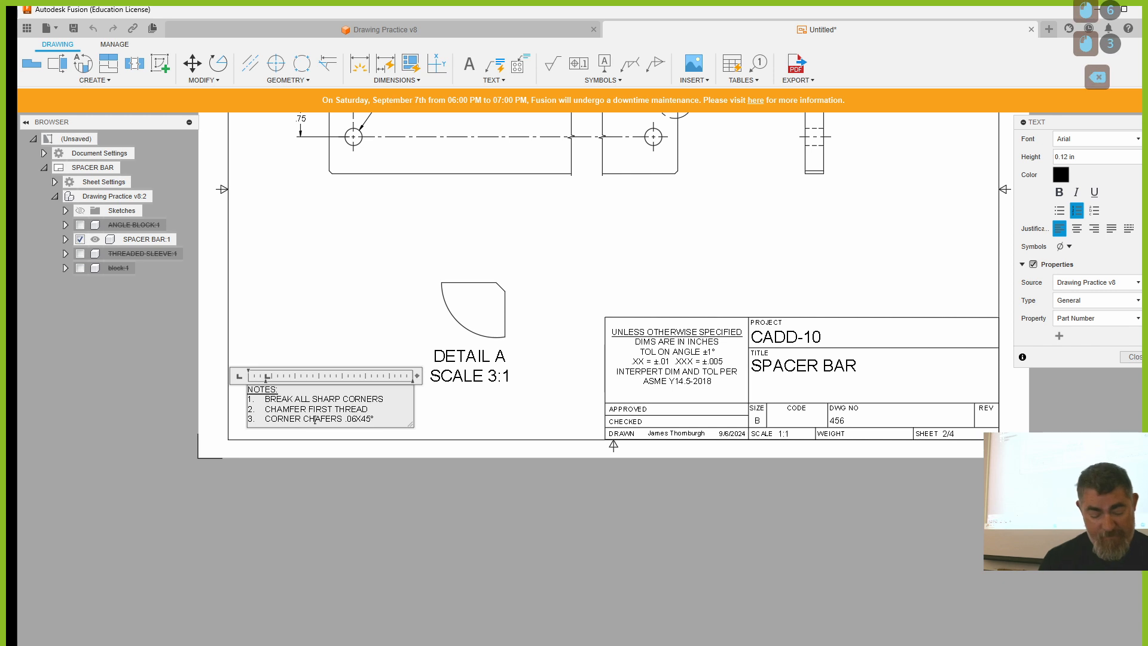
{"action": "left_click", "coordinate": [351, 515]}
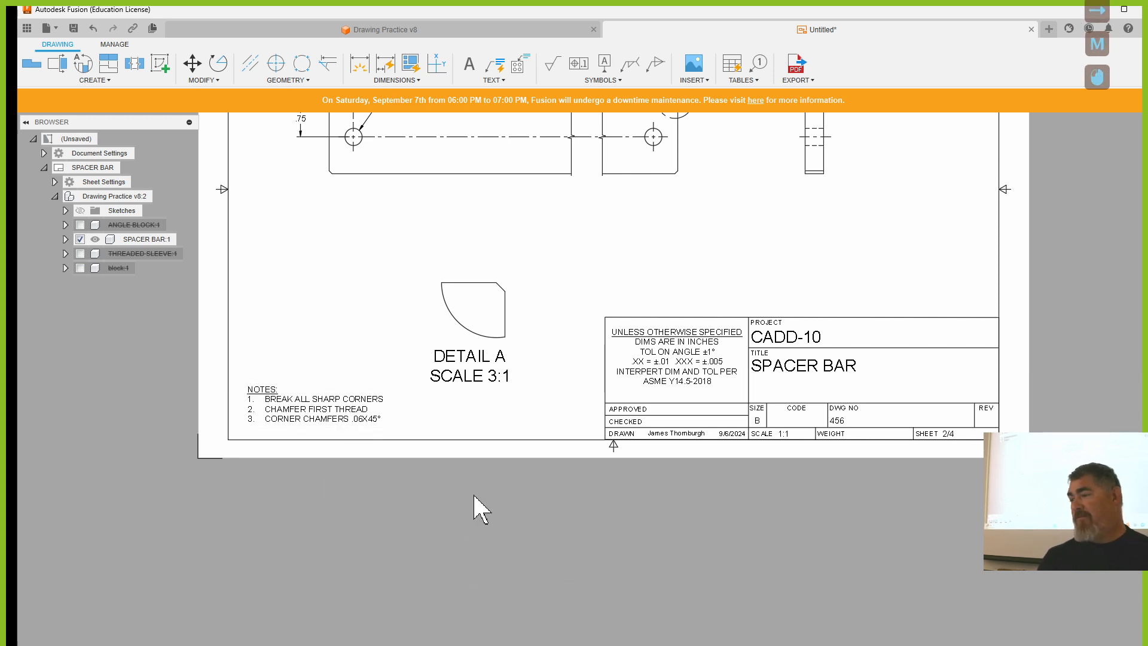
{"action": "middle_click_drag", "start_coordinate": [474, 497], "coordinate": [443, 605]}
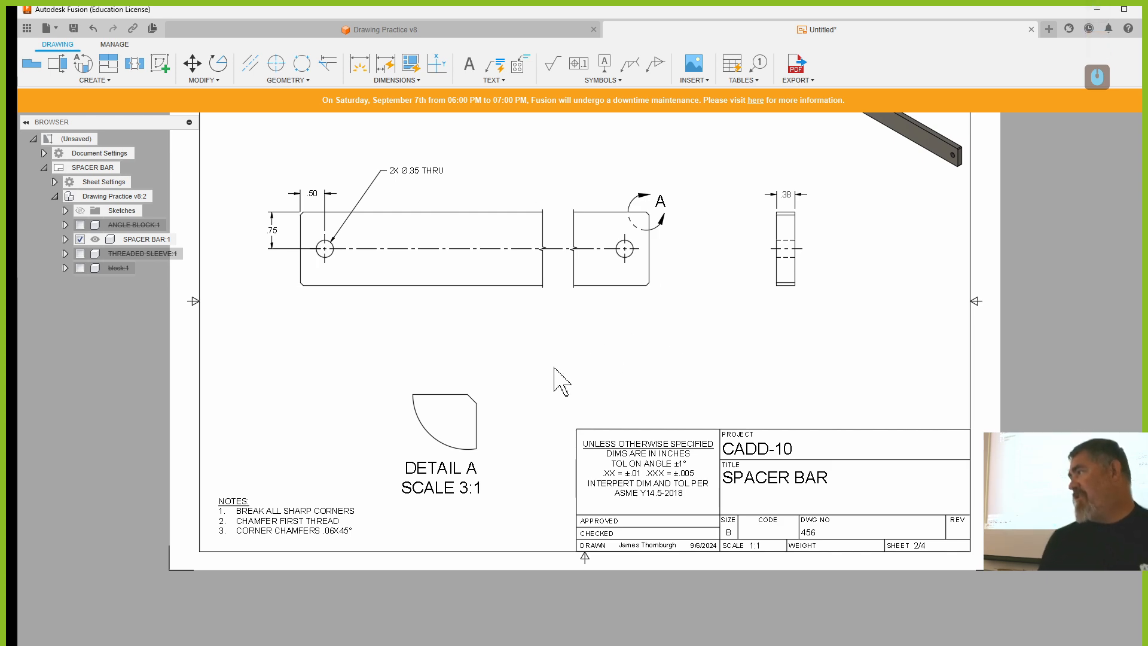
- Open the ANGLE BLOCK drawing sheet
{"action": "middle_click_drag", "start_coordinate": [506, 353], "coordinate": [530, 420]}
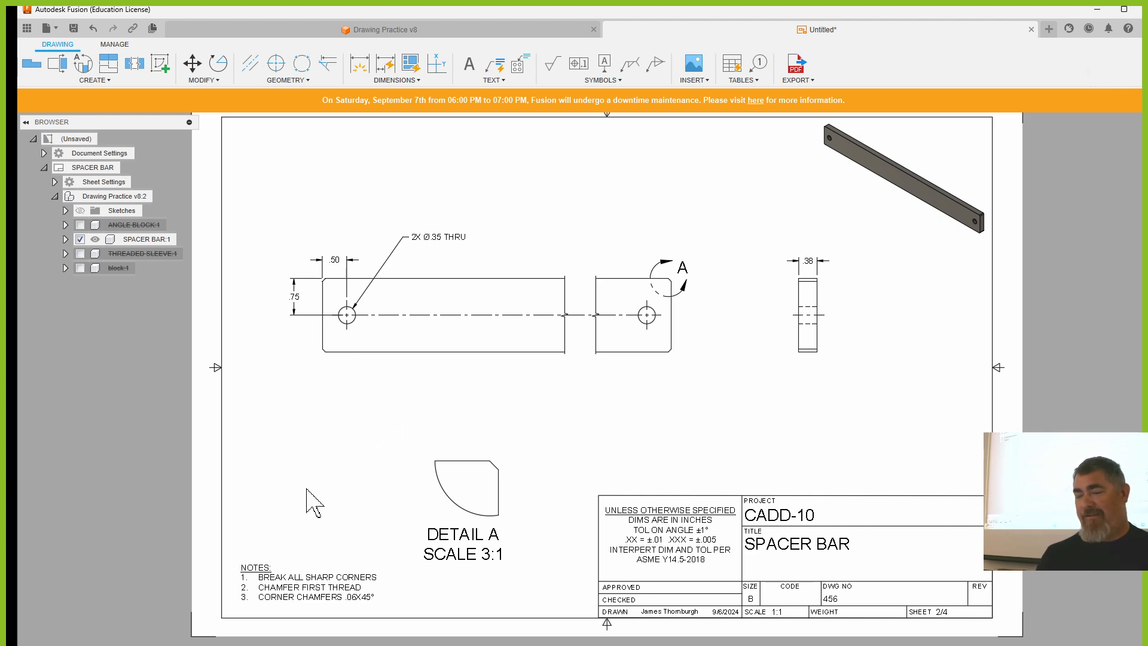
{"action": "left_click", "coordinate": [69, 645]}
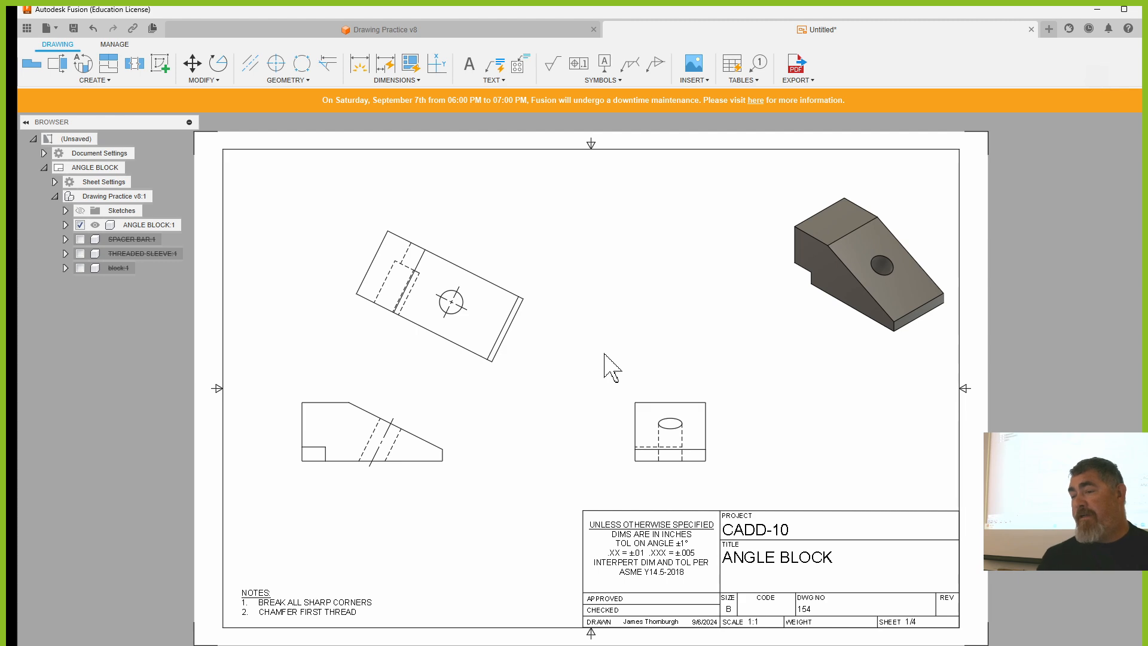
{"action": "left_click", "coordinate": [360, 63]}
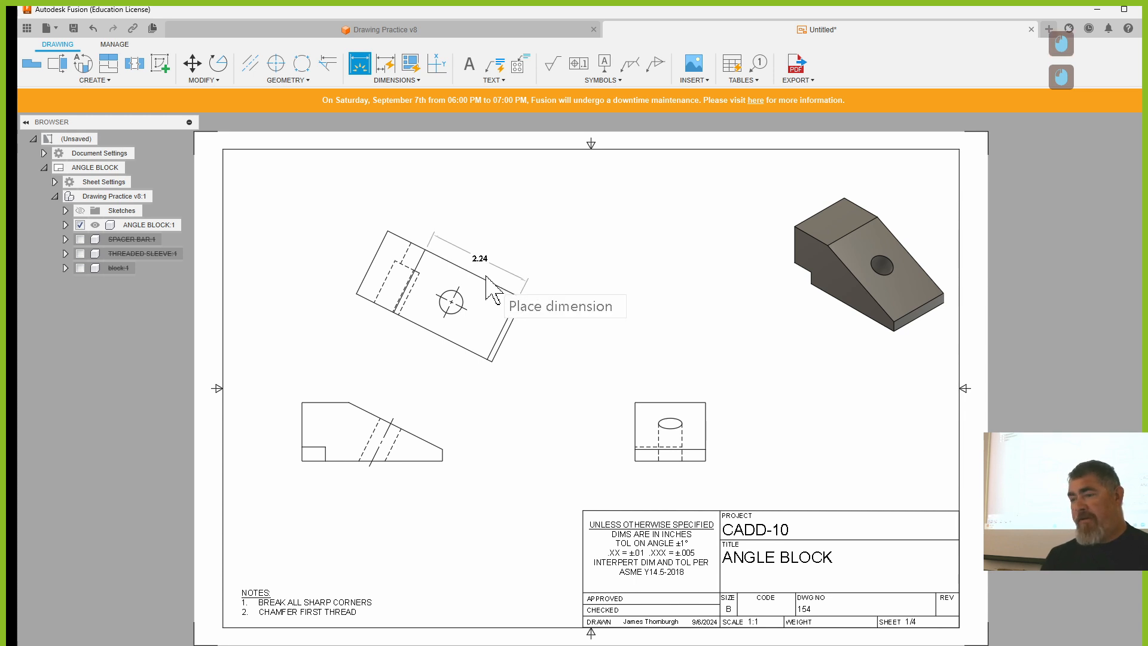
{"action": "left_click", "coordinate": [516, 297]}
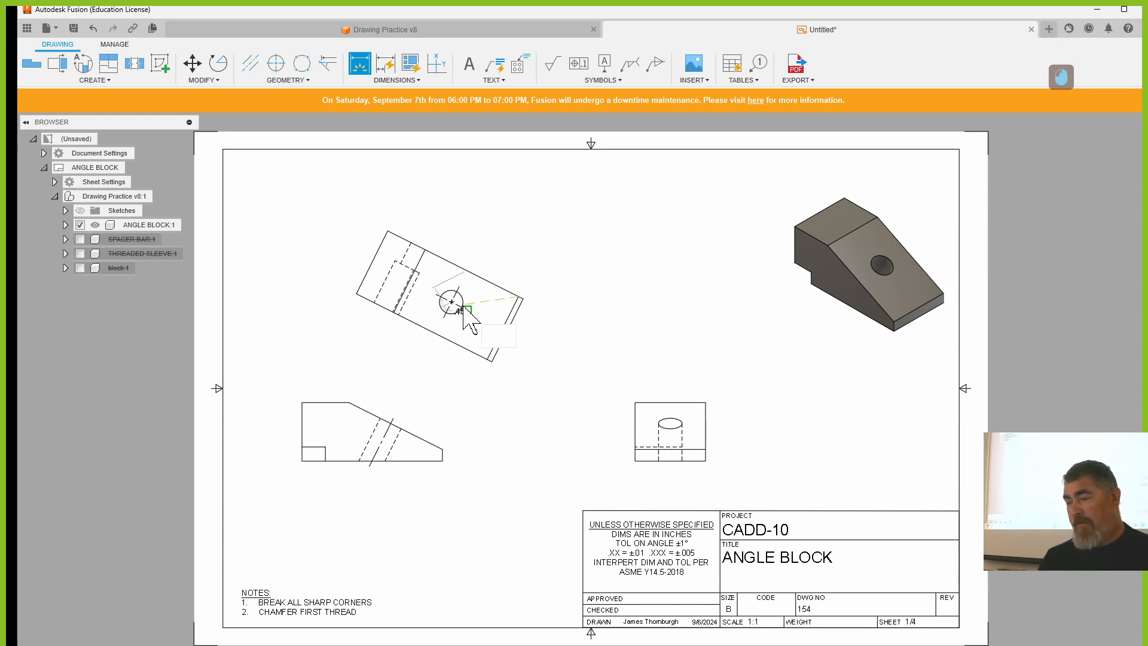
{"action": "scroll", "coordinate": [468, 321], "scroll_direction": "up", "scroll_amount": 10}
{"action": "left_click", "coordinate": [454, 298]}
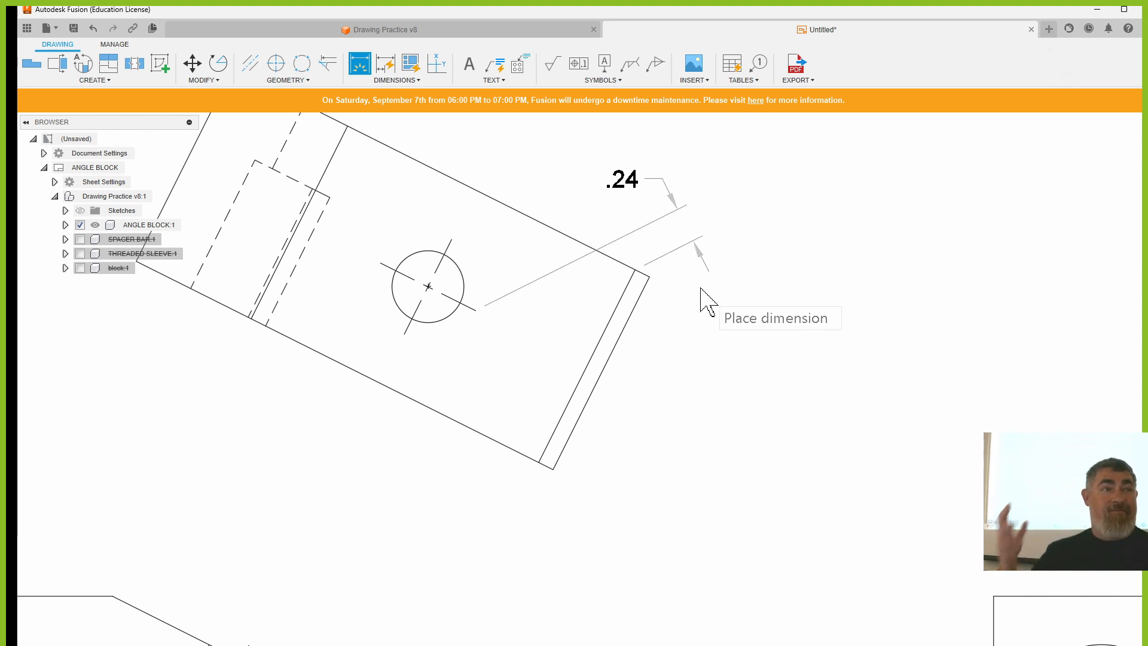
{"action": "key", "text": "Escape"}
{"action": "key", "text": "Escape"}
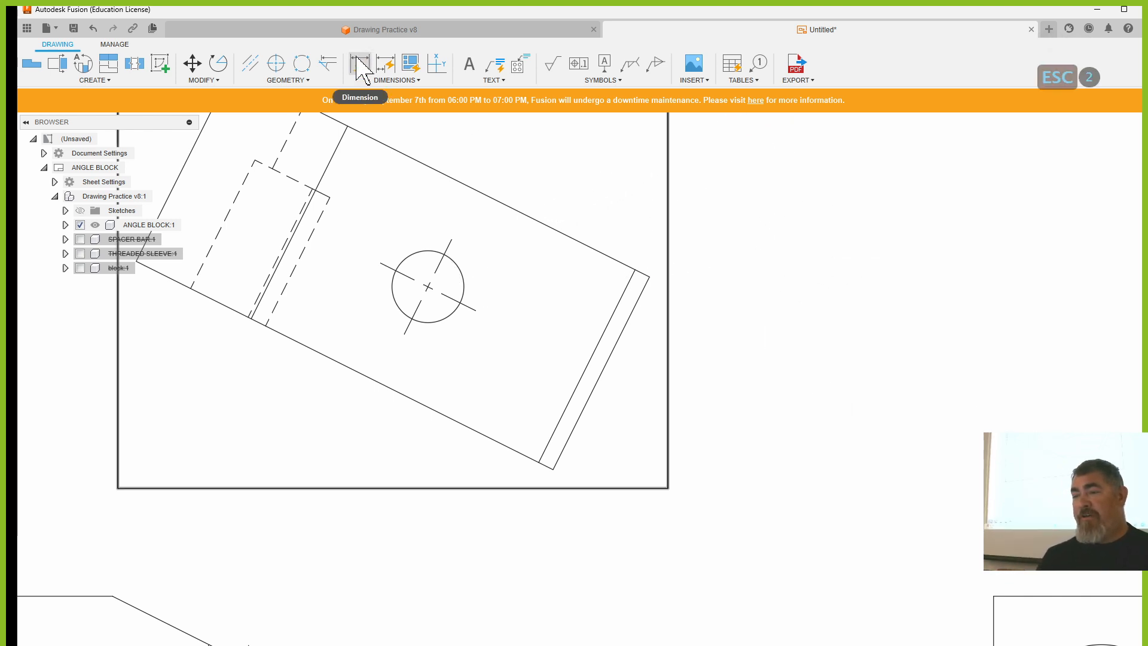
- Dimension the hole's lengthwise centerline from the long upper edge in the angled auxiliary view, placing it beyond the narrow end
{"action": "left_click", "coordinate": [451, 315]}
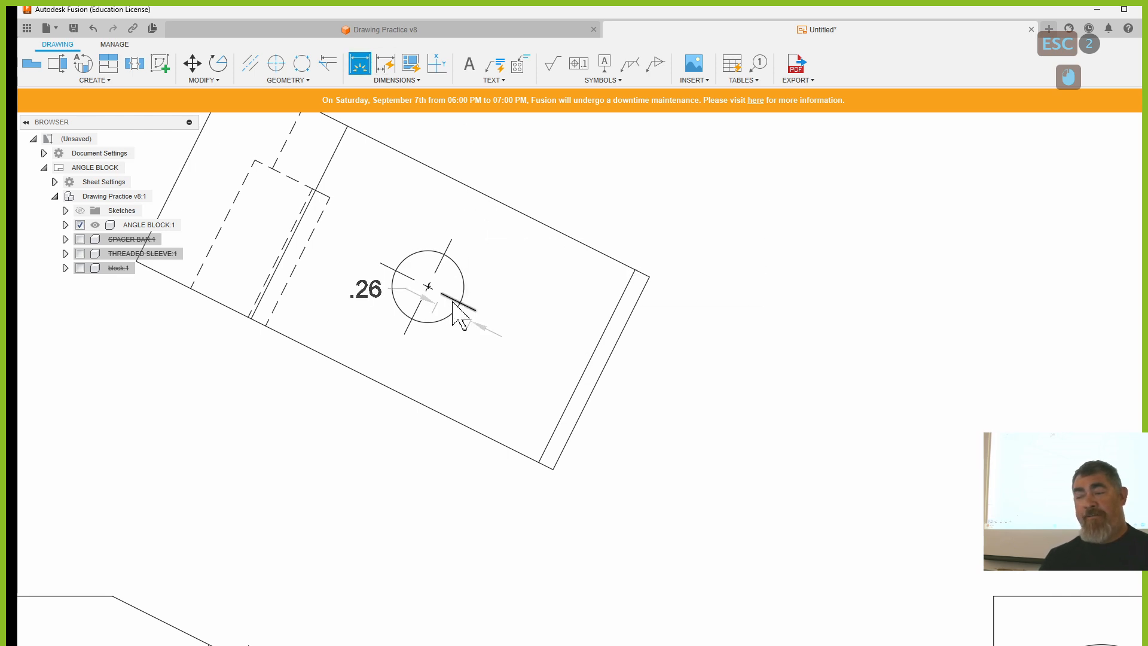
{"action": "left_click", "coordinate": [535, 220]}
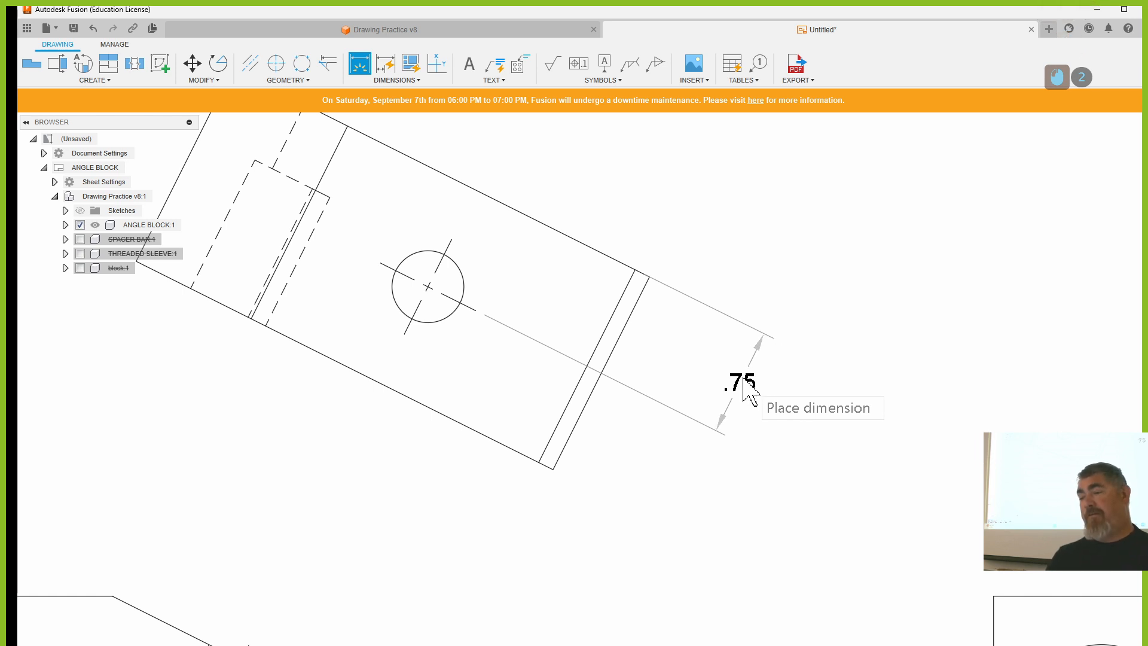
{"action": "left_click", "coordinate": [744, 381]}
{"action": "key", "text": "Escape"}
- Reattach the hole dimension's extension line to the block's outer corner and move the dimension closer to the auxiliary view
{"action": "left_click", "coordinate": [746, 384]}
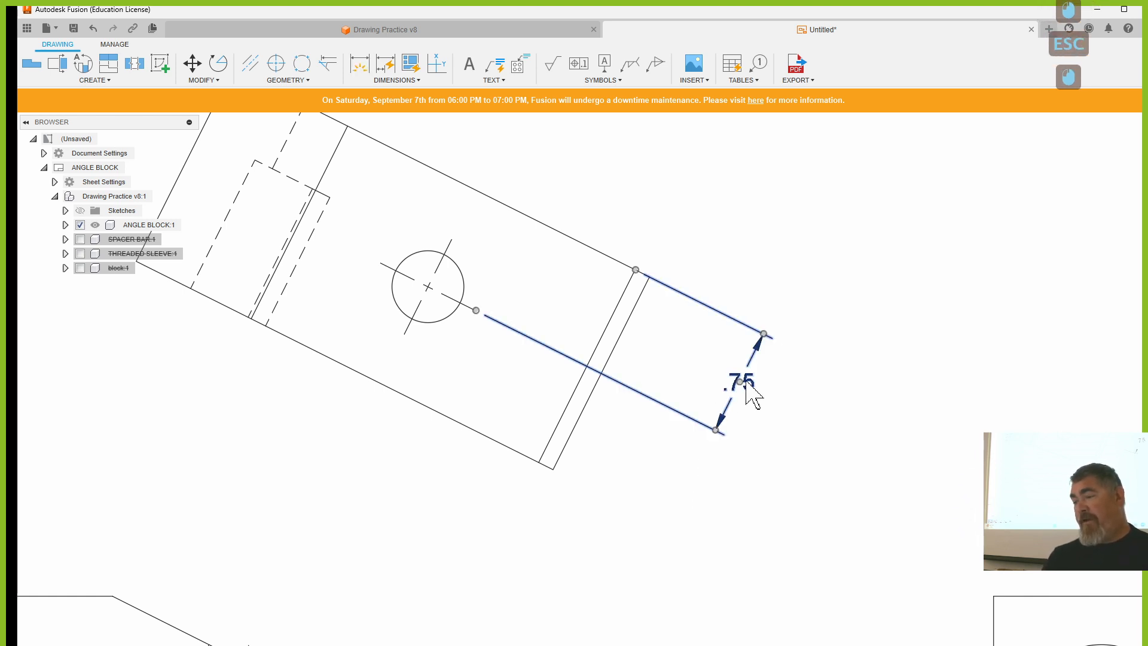
{"action": "left_click", "coordinate": [636, 271]}
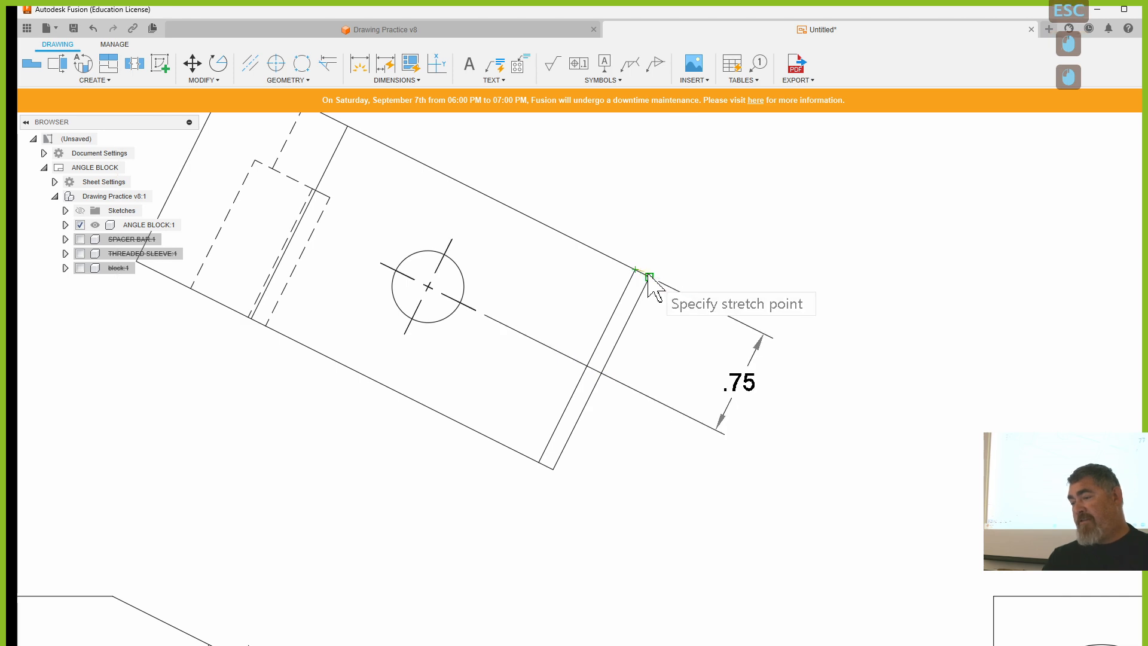
{"action": "left_click", "coordinate": [650, 276]}
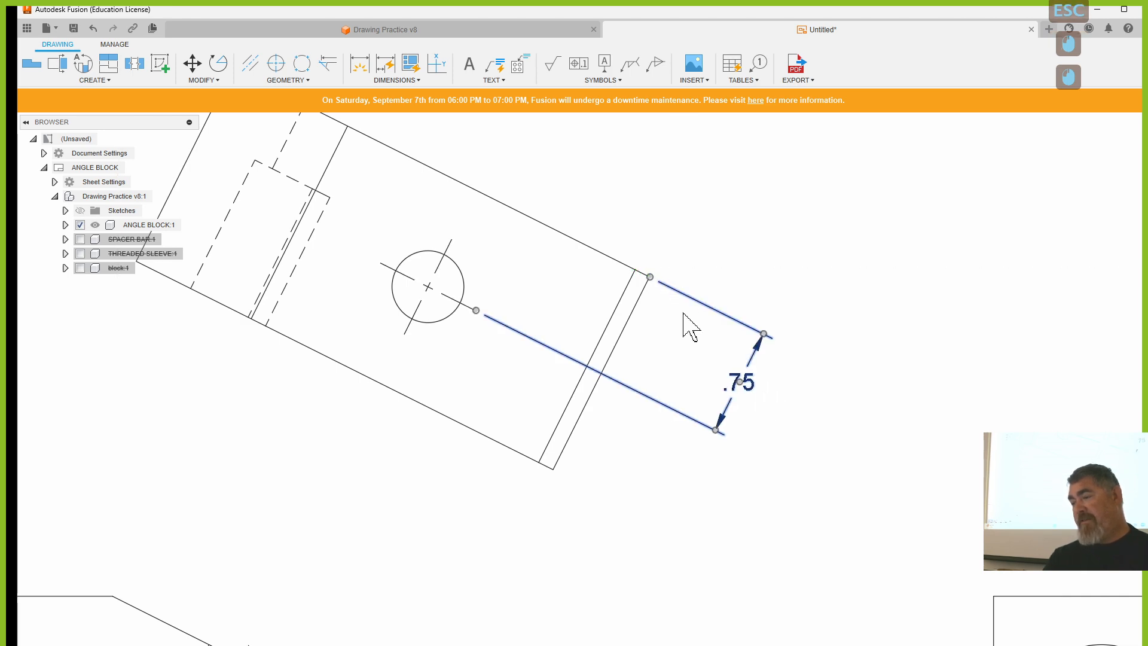
{"action": "left_click", "coordinate": [740, 383]}
{"action": "left_click", "coordinate": [707, 366]}
{"action": "left_click", "coordinate": [656, 488]}
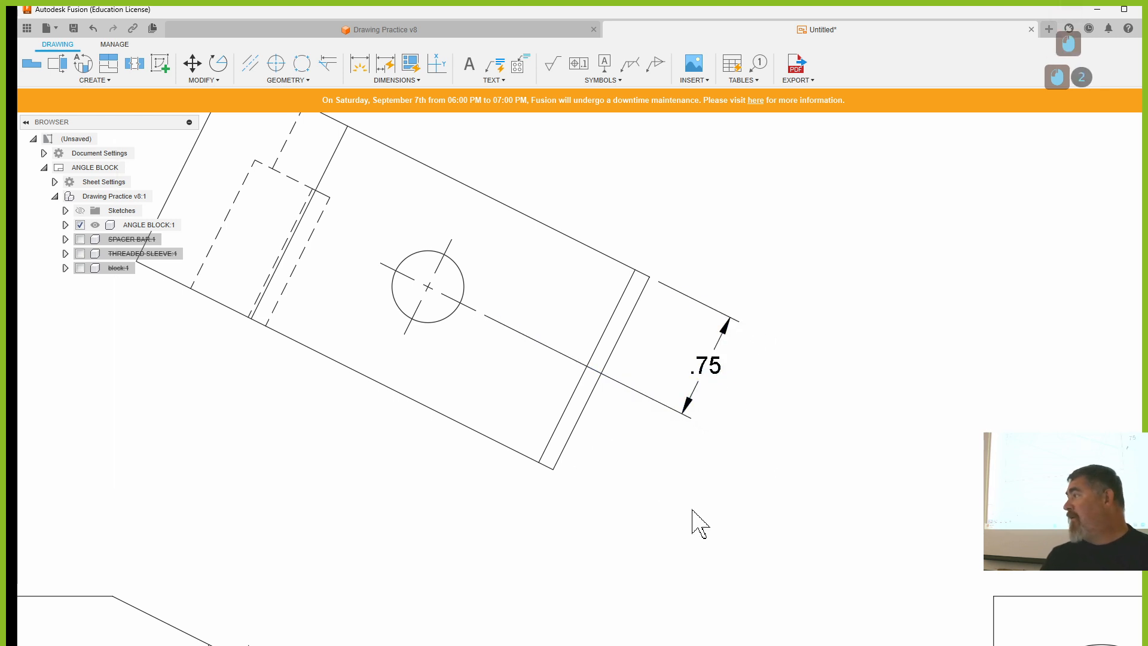
- Delete the hole location dimension from the auxiliary view
{"action": "left_click", "coordinate": [727, 376]}
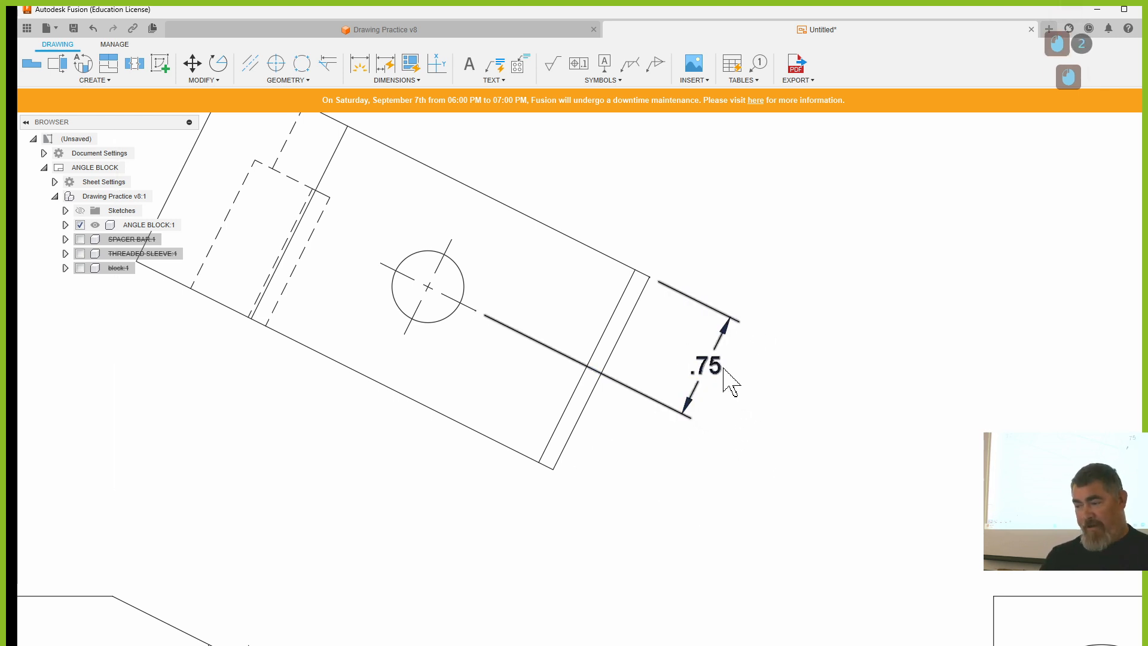
{"action": "key", "text": "Delete"}
{"action": "left_click", "coordinate": [359, 62]}
{"action": "left_click", "coordinate": [505, 210]}
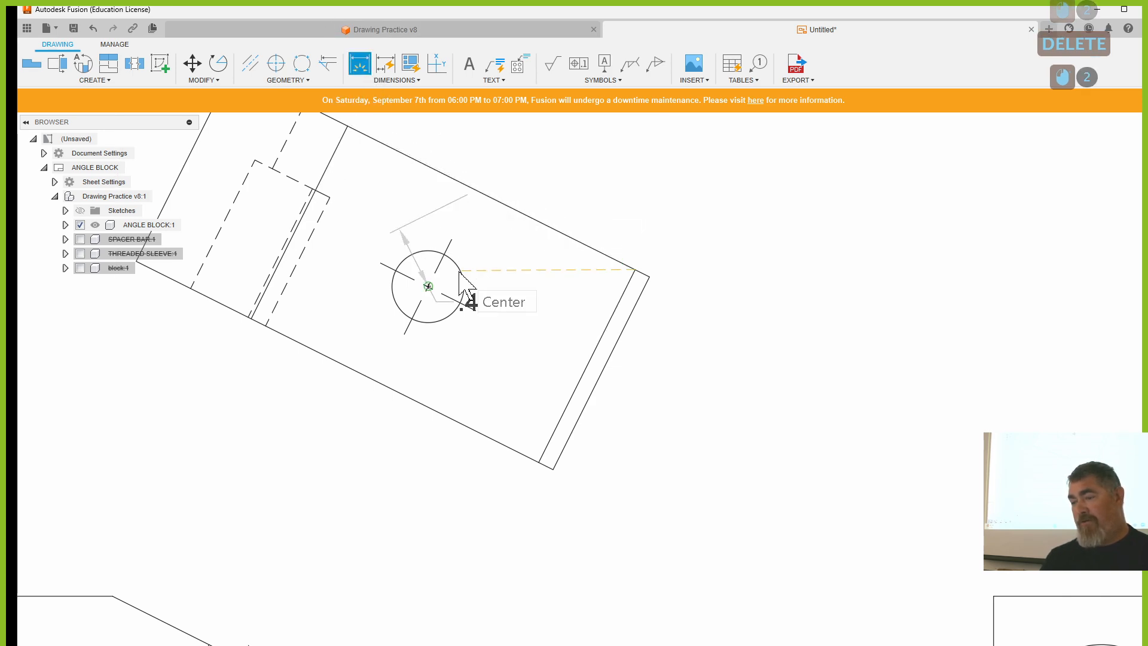
{"action": "left_click", "coordinate": [451, 301]}
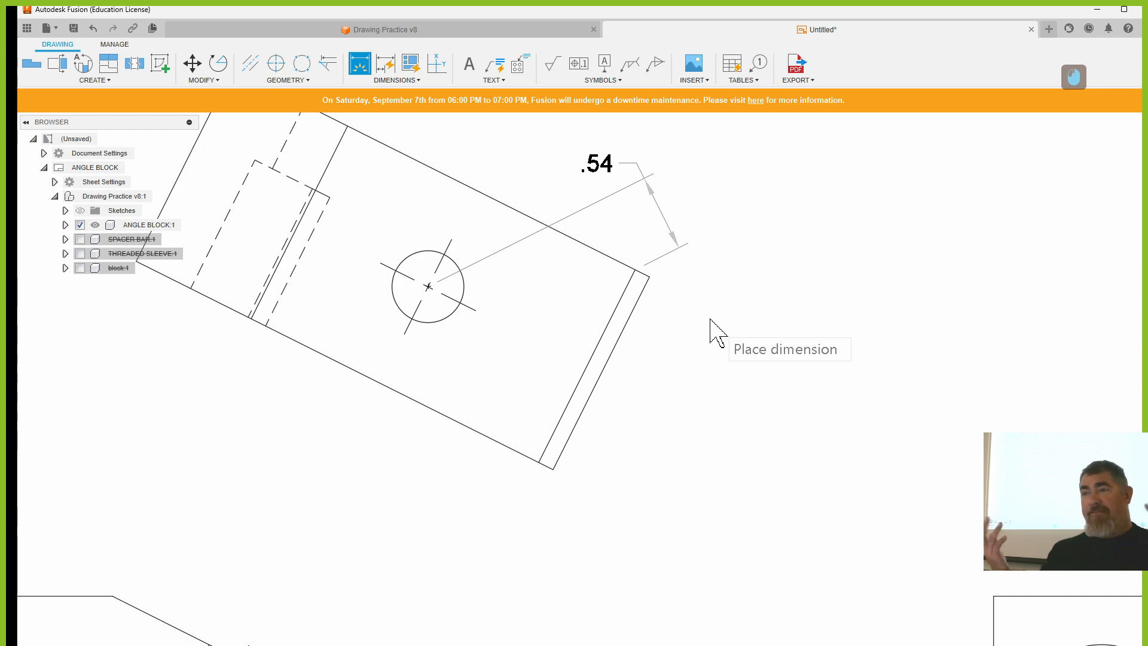
{"action": "scroll", "coordinate": [711, 319], "scroll_direction": "up", "scroll_amount": 3}
{"action": "scroll", "coordinate": [710, 317], "scroll_direction": "down", "scroll_amount": 5}
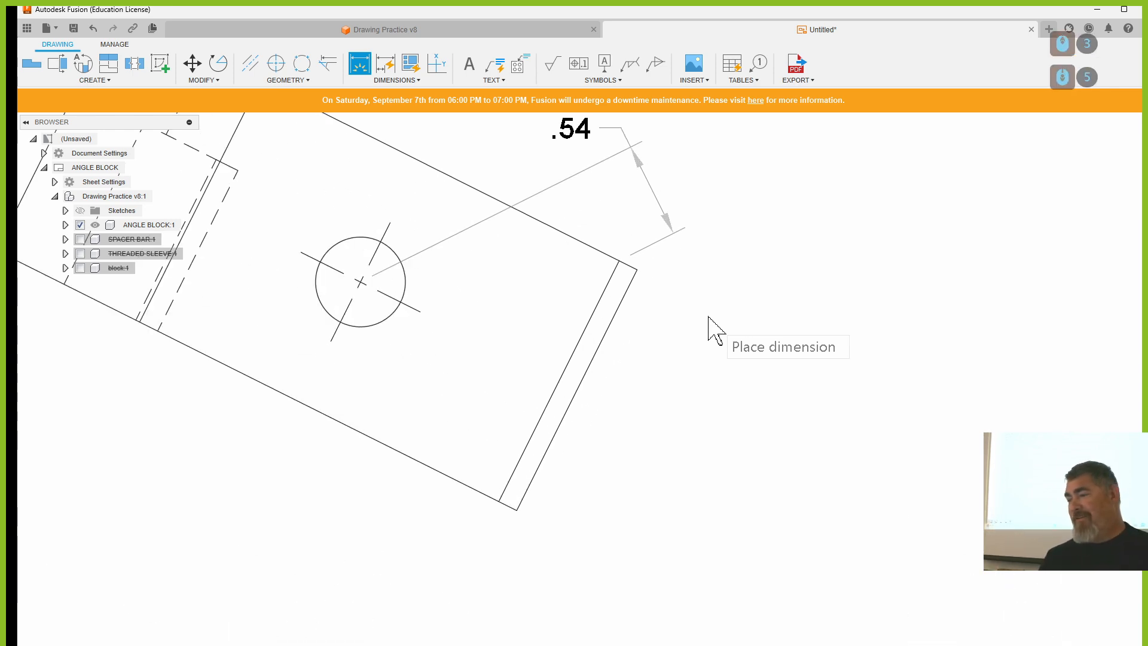
{"action": "scroll", "coordinate": [714, 323], "scroll_direction": "up", "scroll_amount": 5}
{"action": "key", "text": "Escape"}
{"action": "key", "text": "Escape"}
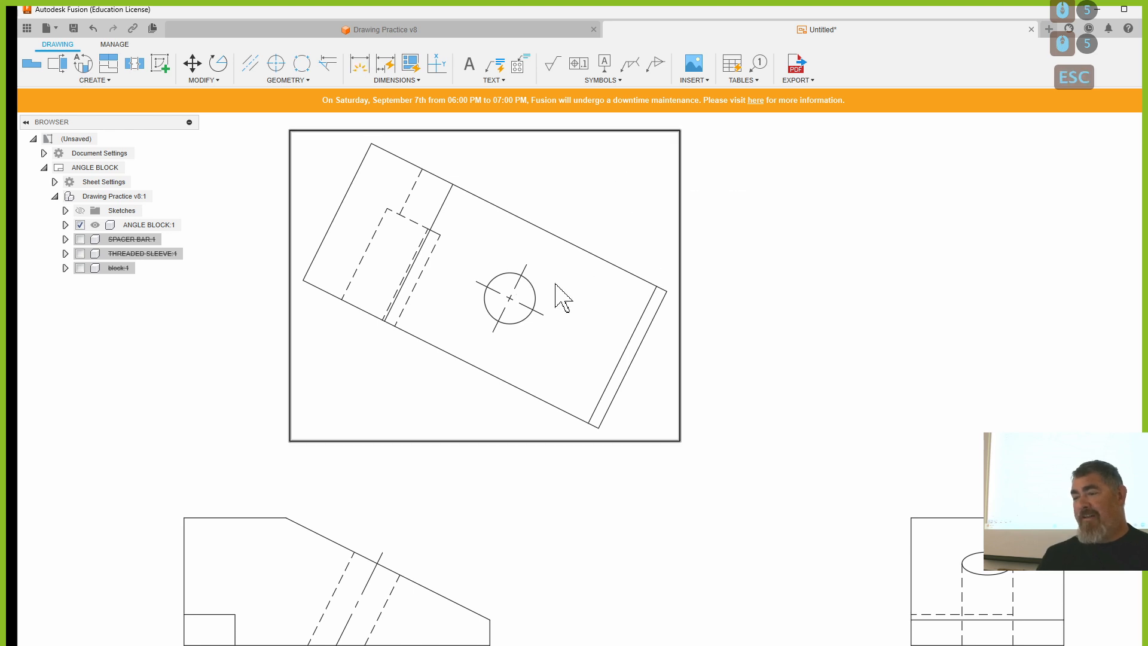
- Dimension from the hole's center mark to the auxiliary view's long upper edge, placing the dimension just past the end of the block
{"action": "left_click", "coordinate": [359, 68]}
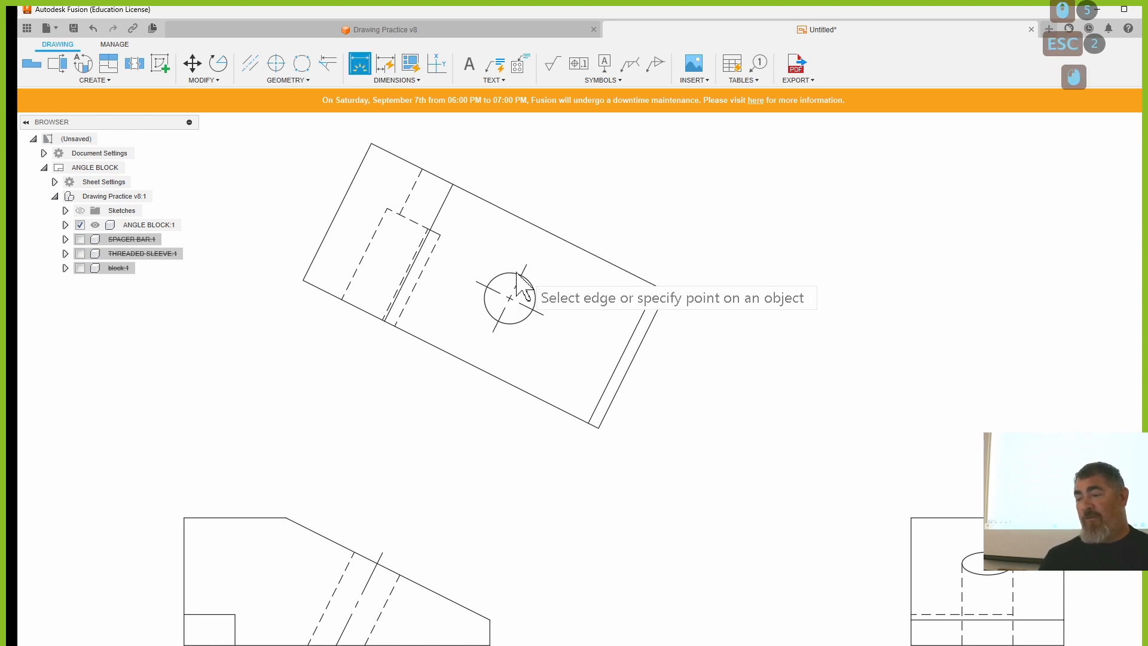
{"action": "left_click", "coordinate": [527, 311]}
{"action": "left_click", "coordinate": [581, 250]}
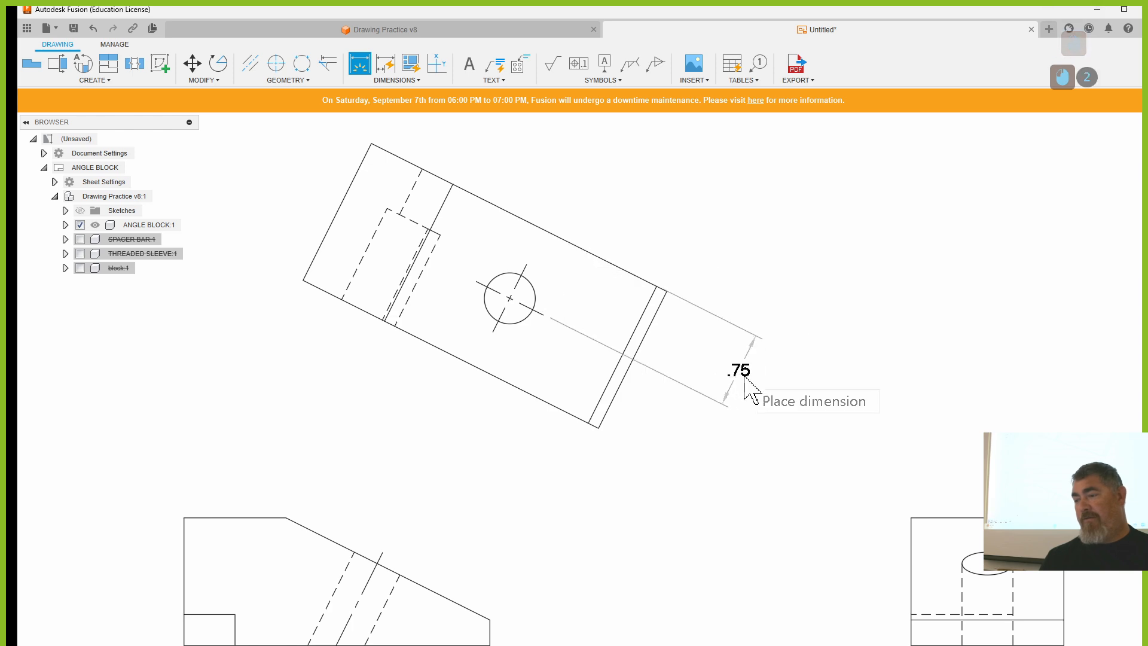
{"action": "left_click", "coordinate": [695, 363]}
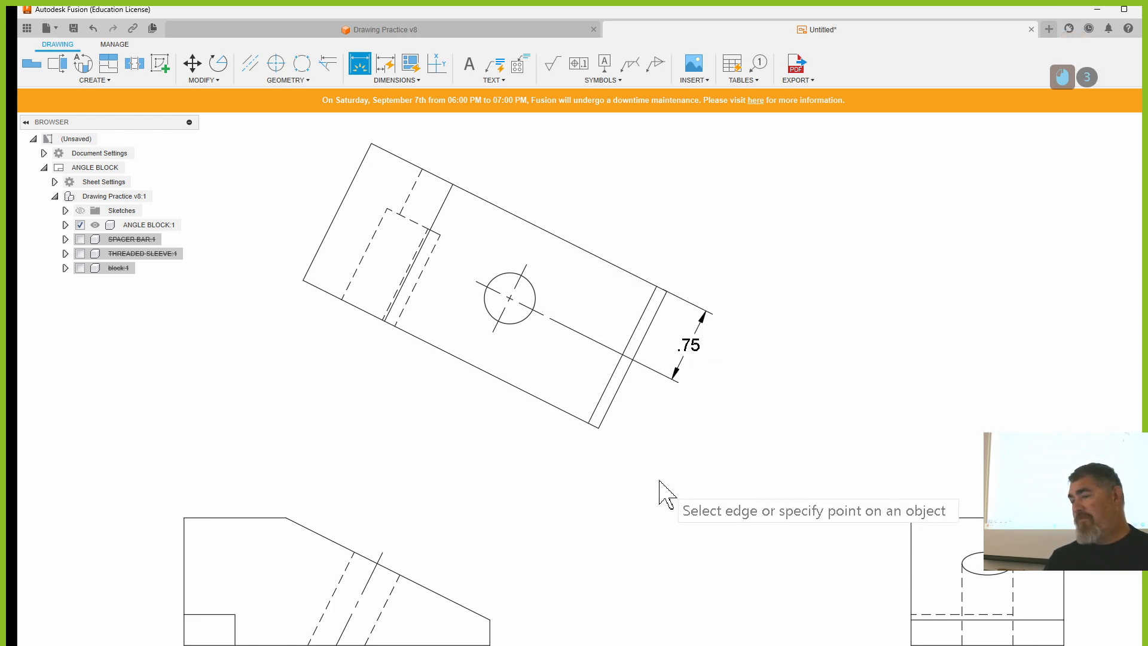
{"action": "key", "text": "Escape"}
{"action": "key", "text": "Escape"}
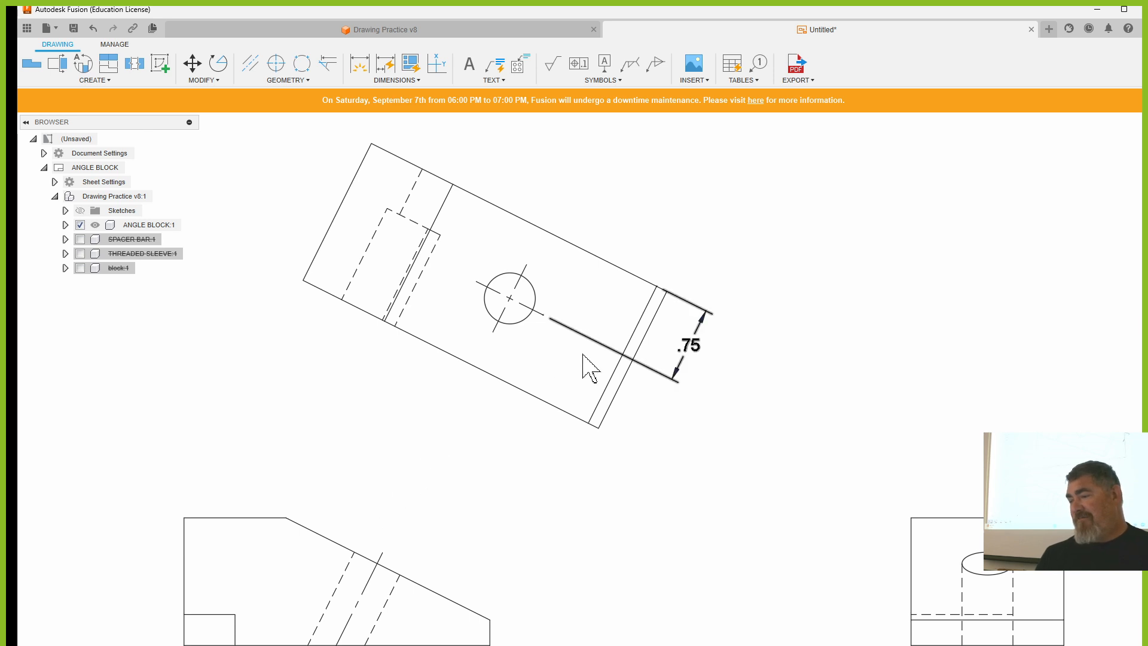
- Dimension from the slope's starting edge to the hole's center in the auxiliary view, placing it parallel above the upper edge
{"action": "left_click", "coordinate": [359, 63]}
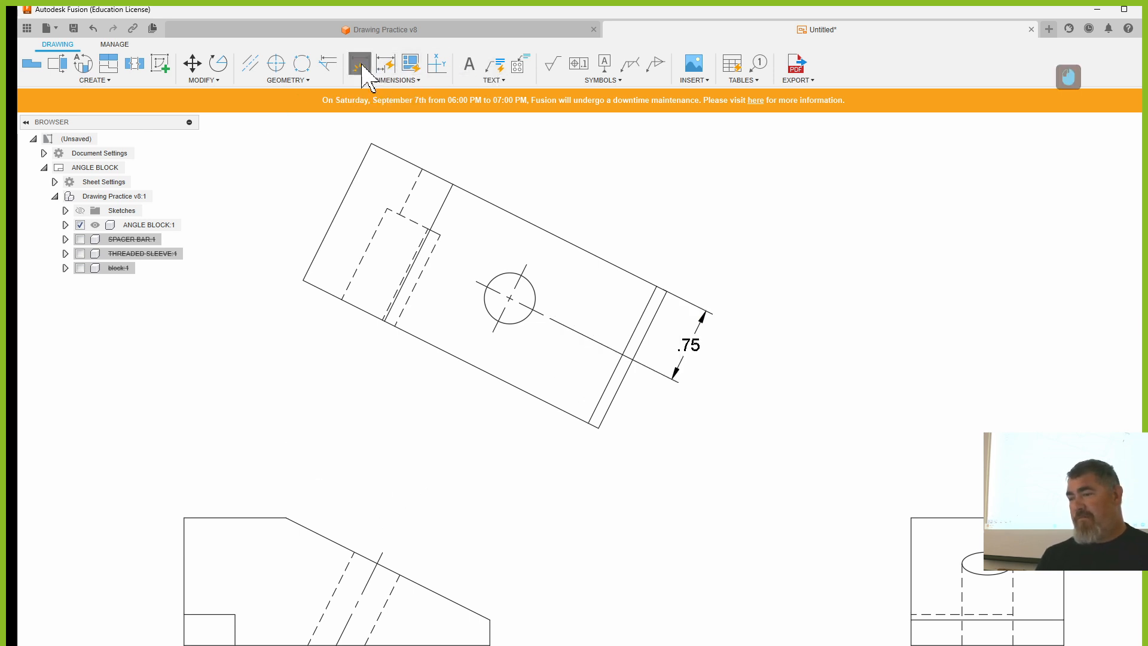
{"action": "left_click", "coordinate": [445, 206]}
{"action": "left_click", "coordinate": [510, 298]}
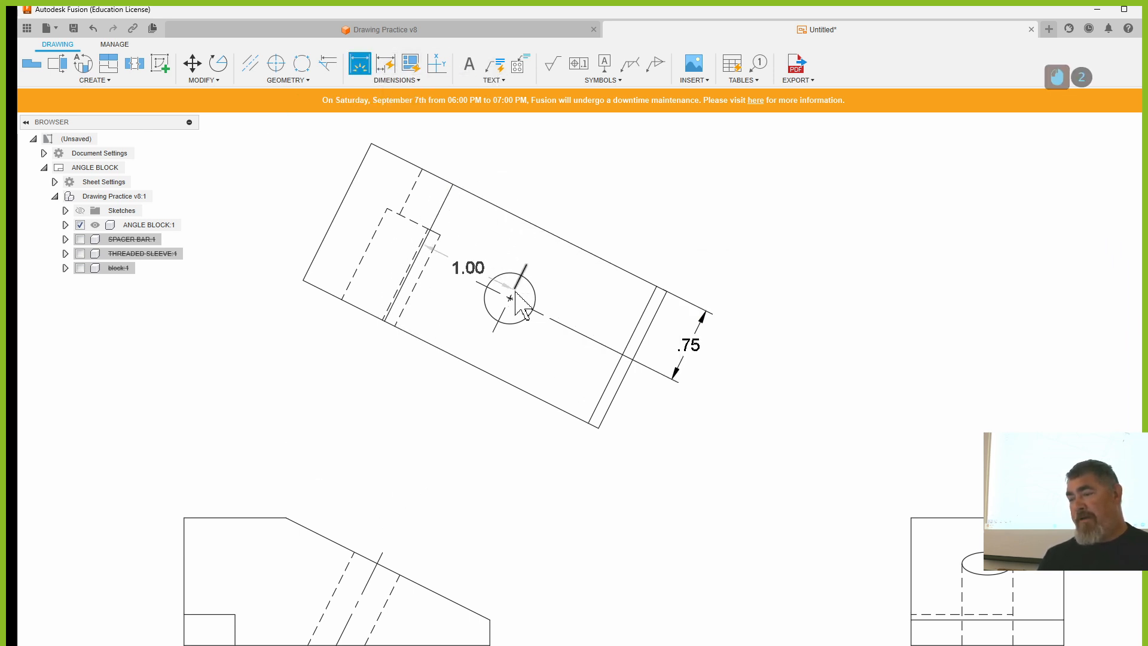
{"action": "left_click", "coordinate": [537, 199]}
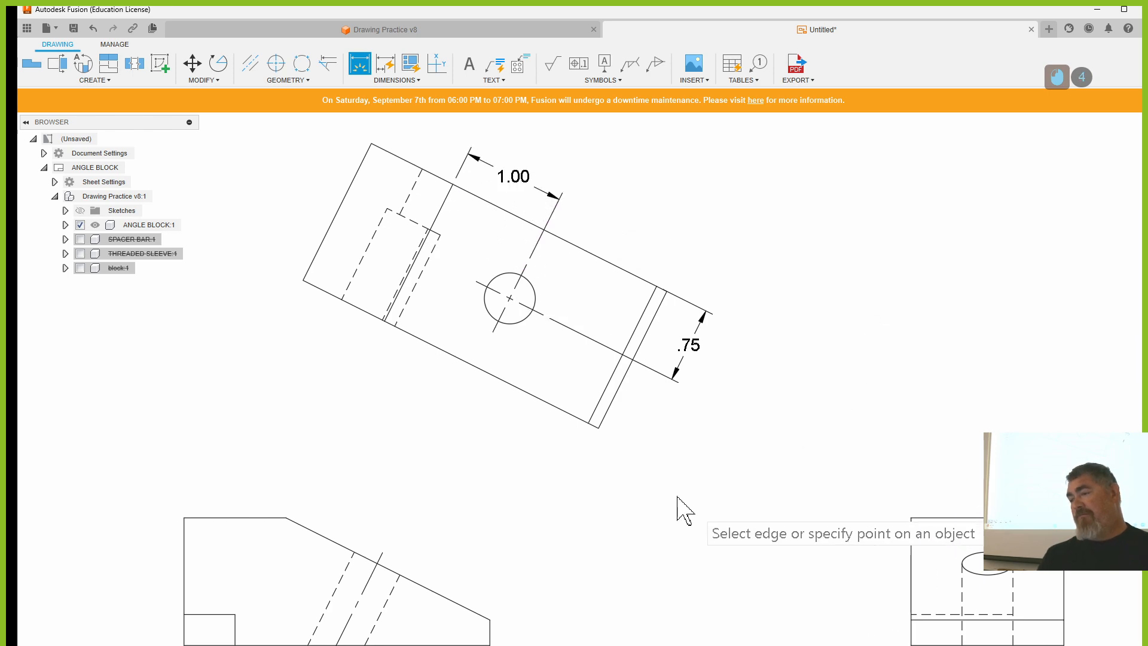
{"action": "key", "text": "Escape"}
{"action": "key", "text": "Escape"}
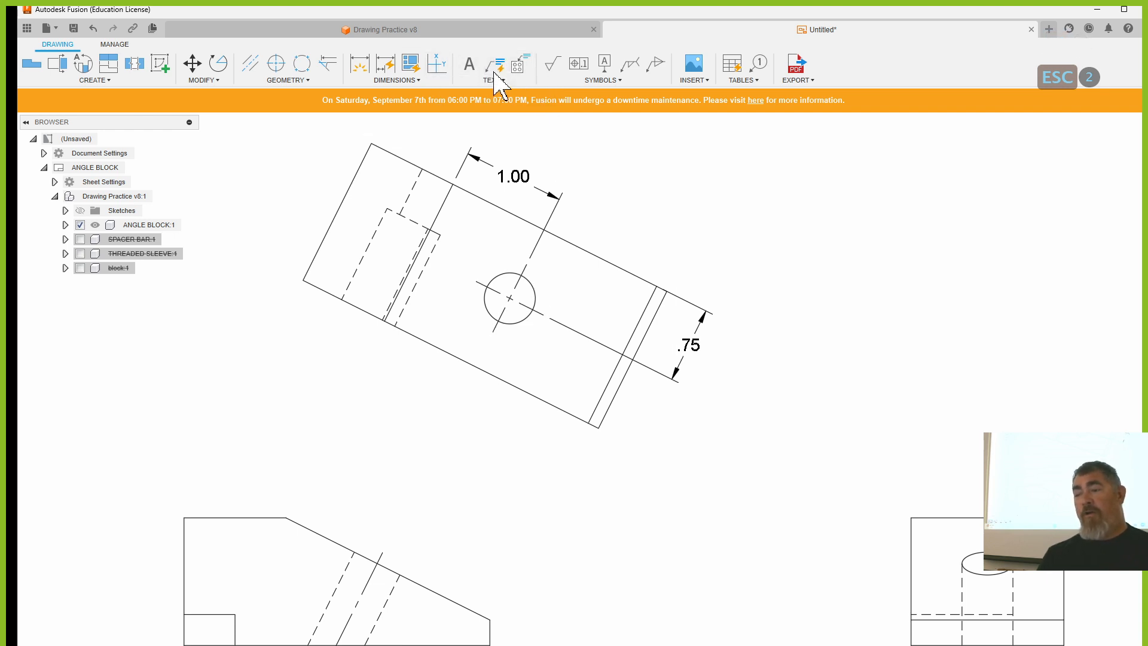
- Add a diameter dimension to the hole in the auxiliary view, with its text outside the part above the upper edge
{"action": "left_click", "coordinate": [365, 63]}
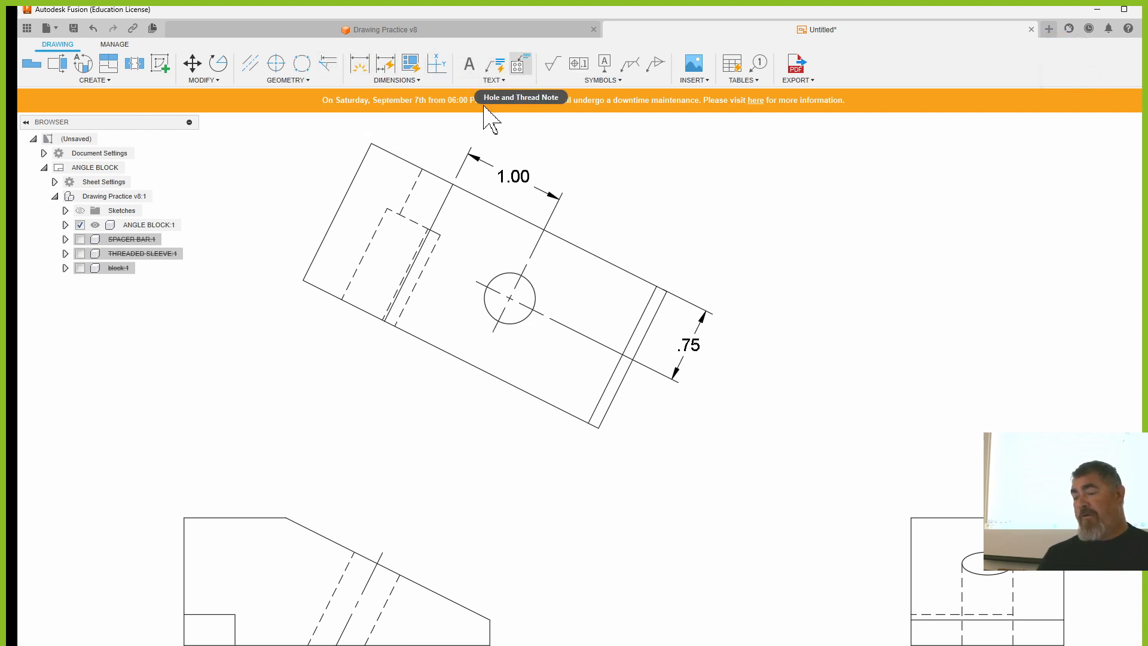
{"action": "left_click", "coordinate": [360, 63]}
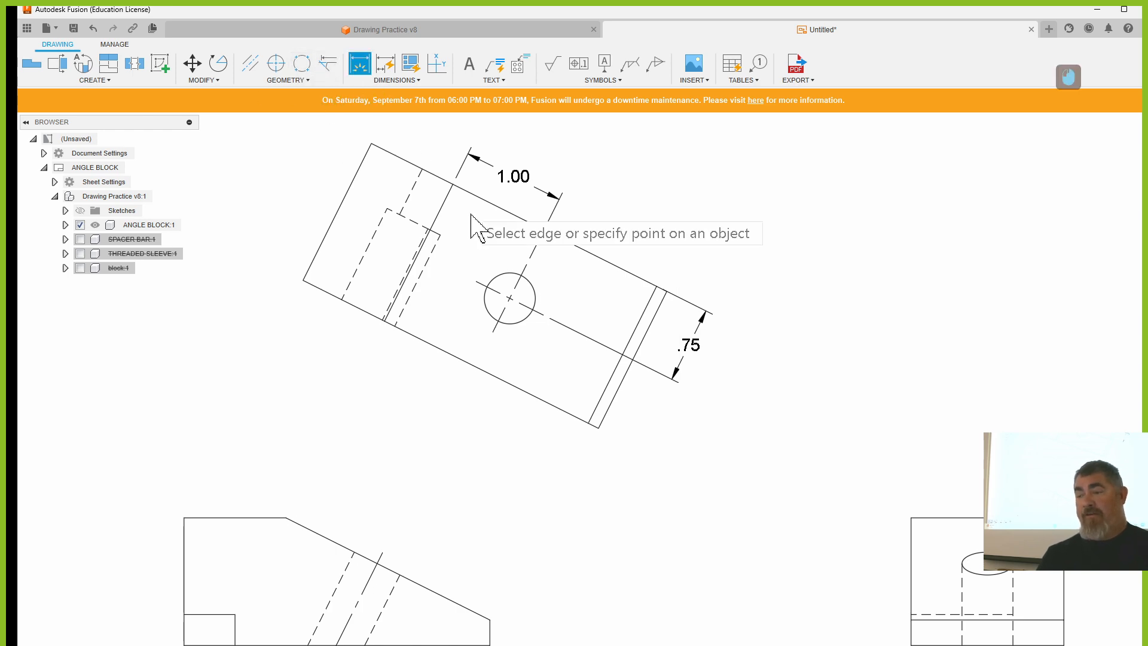
{"action": "left_click", "coordinate": [535, 296]}
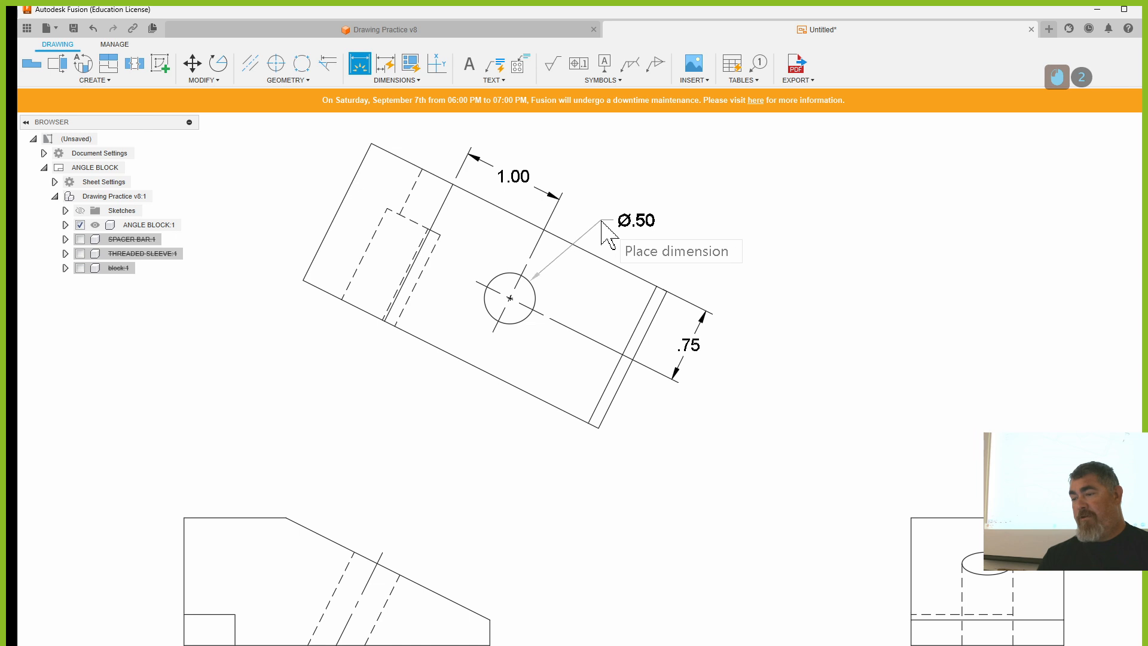
{"action": "left_click", "coordinate": [616, 218]}
{"action": "scroll", "coordinate": [656, 496], "scroll_direction": "down", "scroll_amount": 3}
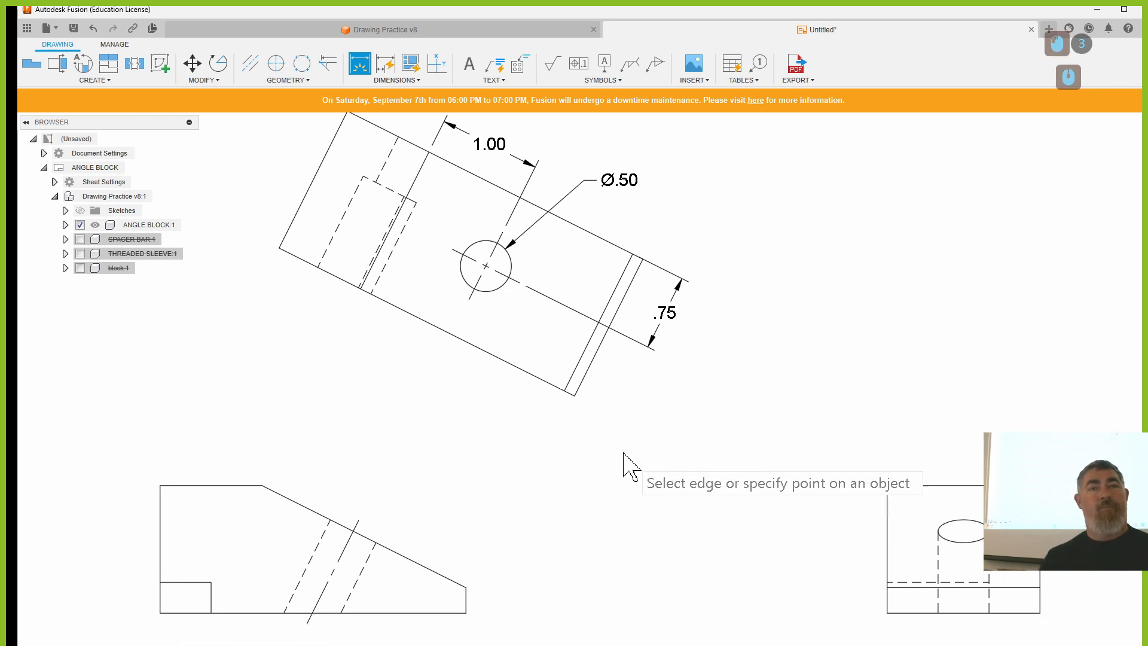
{"action": "key", "text": "Escape"}
{"action": "scroll", "coordinate": [689, 479], "scroll_direction": "down", "scroll_amount": 2}
{"action": "middle_click_drag", "start_coordinate": [704, 479], "coordinate": [677, 482]}
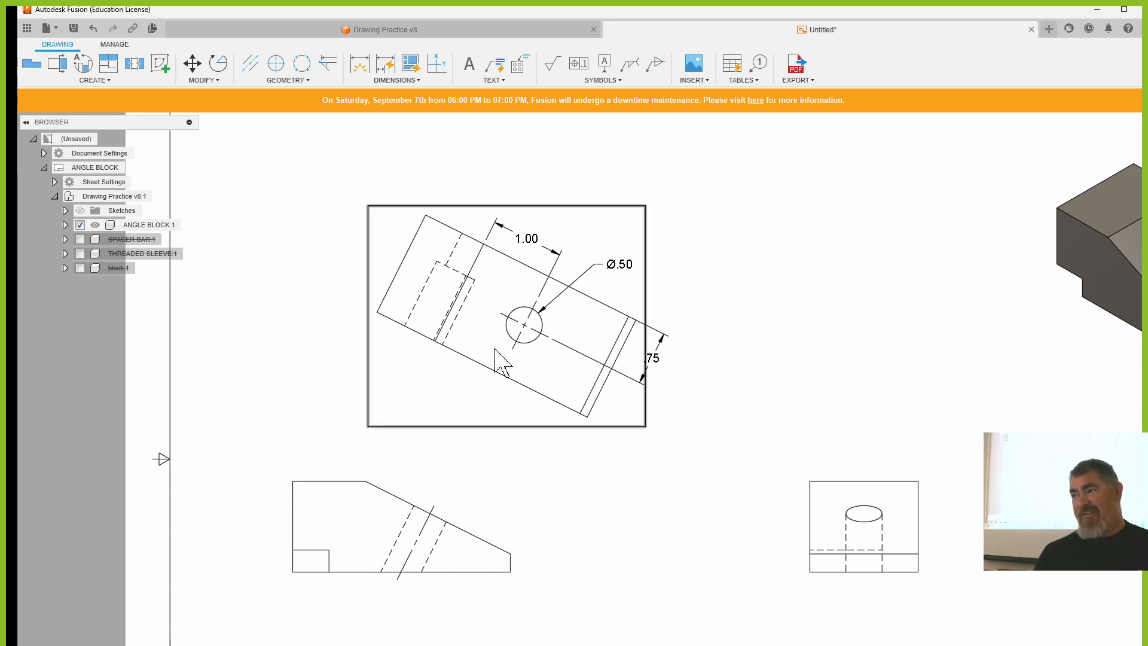
{"action": "left_click", "coordinate": [681, 514]}
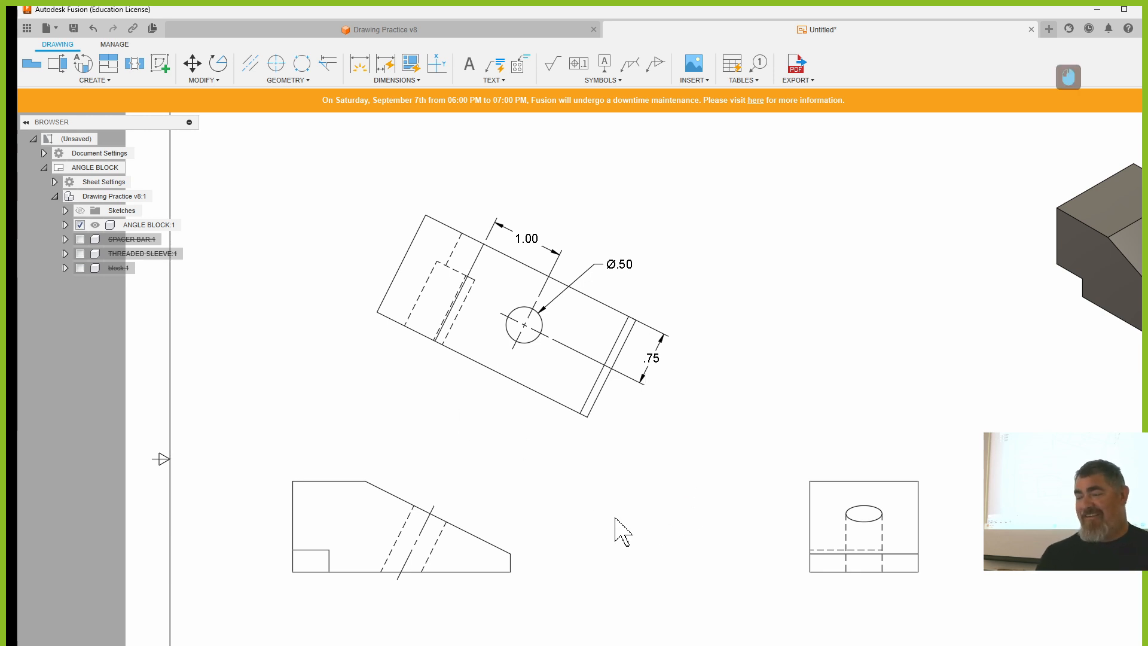
{"action": "scroll", "coordinate": [541, 544], "scroll_direction": "down", "scroll_amount": 4}
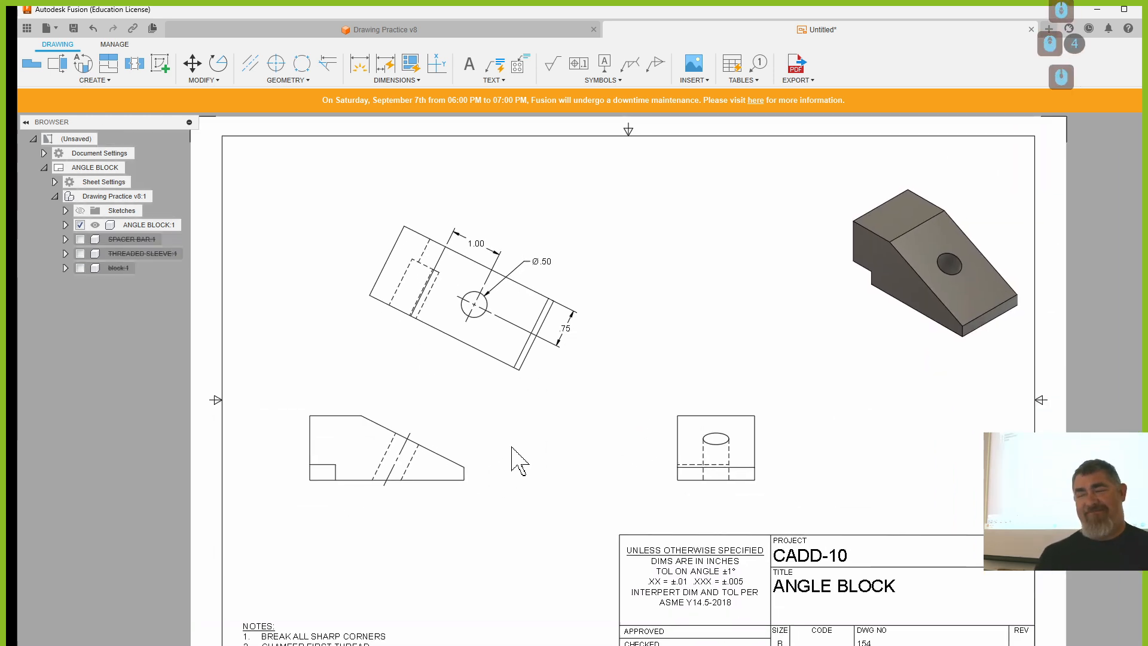
{"action": "scroll", "coordinate": [518, 450], "scroll_direction": "down", "scroll_amount": 1}
{"action": "scroll", "coordinate": [526, 442], "scroll_direction": "up", "scroll_amount": 5}
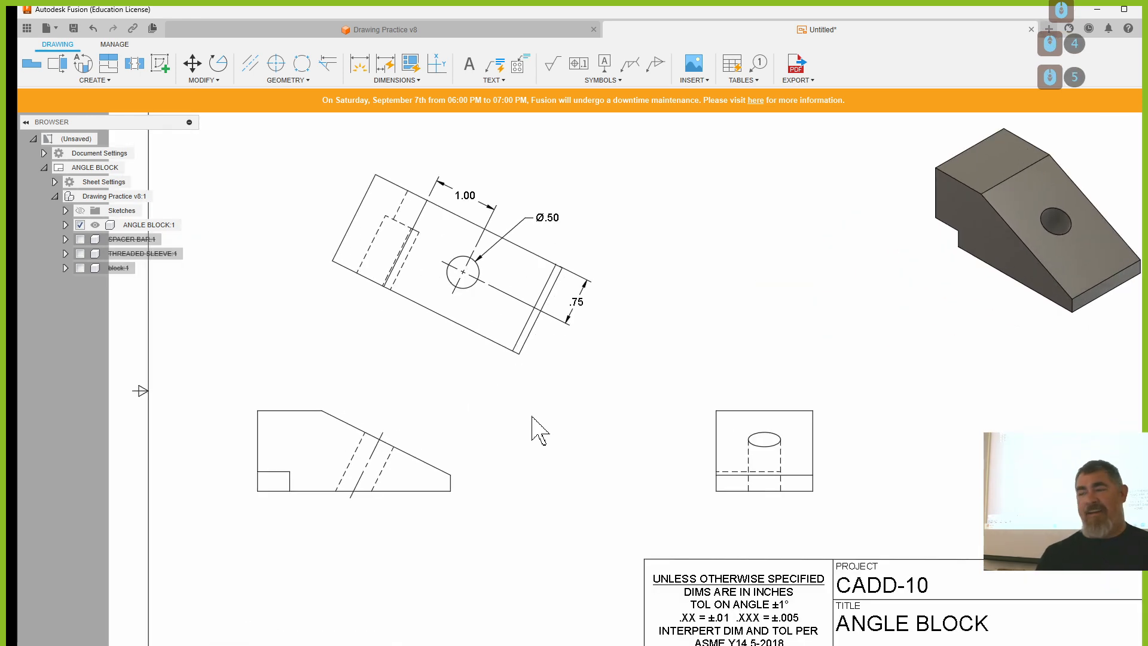
{"action": "middle_click_drag", "start_coordinate": [532, 417], "coordinate": [506, 474]}
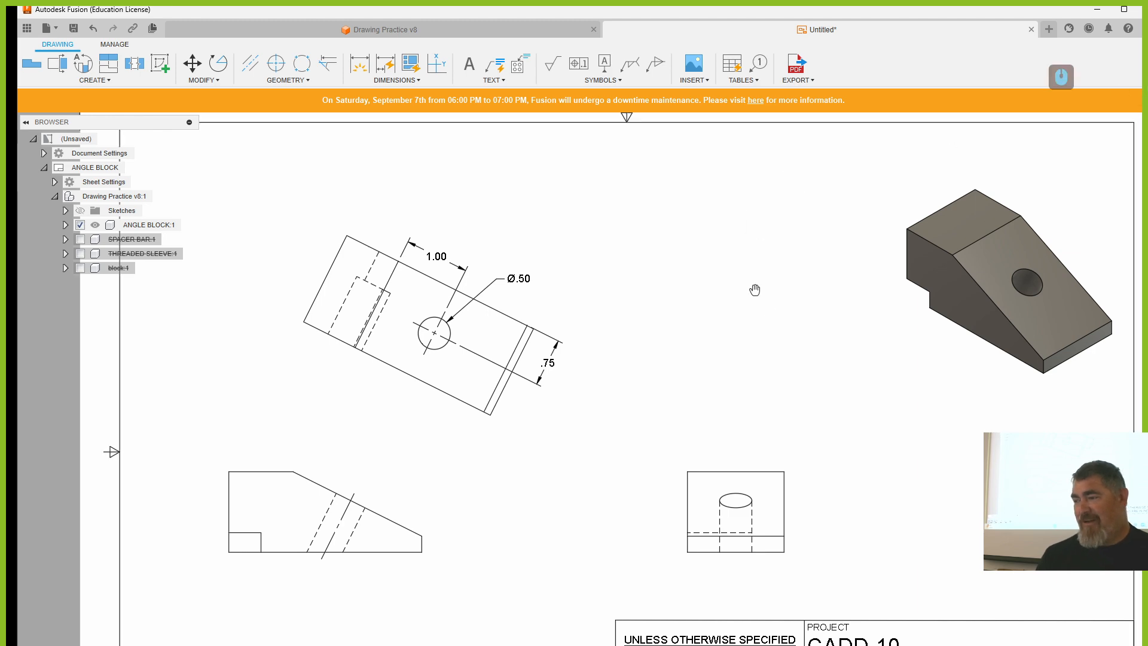
{"action": "middle_click_drag", "start_coordinate": [756, 289], "coordinate": [751, 248]}
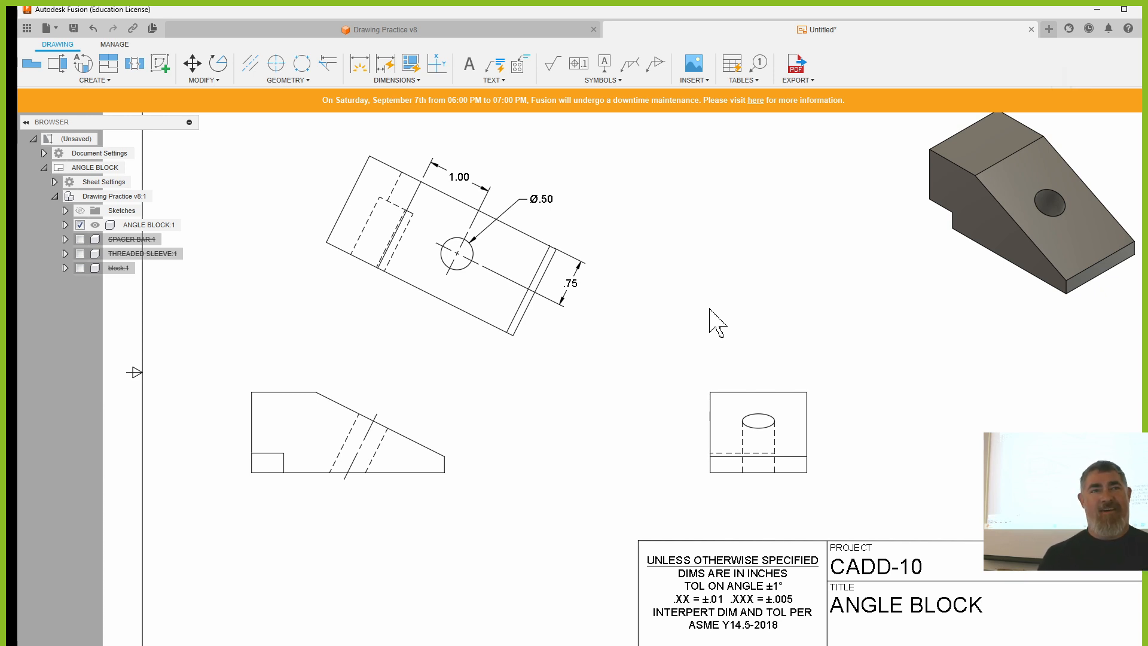
- Switch from the ANGLE BLOCK sheet past the THREADED SLEEVE sheet to the block drawing sheet
{"action": "left_click", "coordinate": [67, 645]}
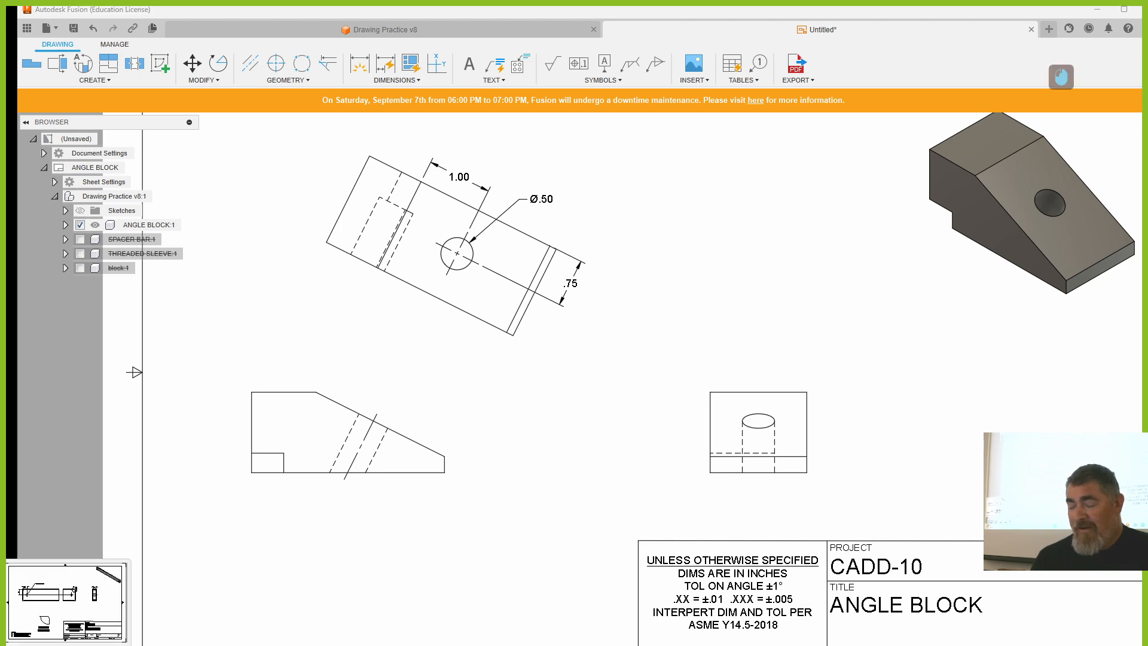
{"action": "left_click", "coordinate": [95, 645]}
{"action": "left_click", "coordinate": [122, 644]}
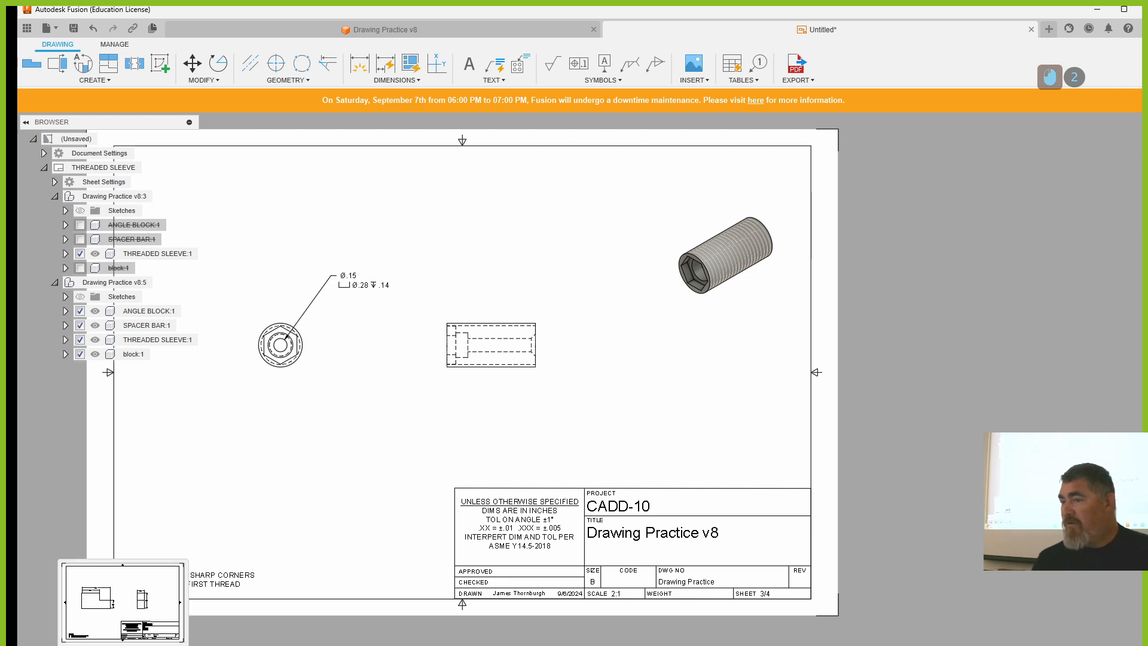
{"action": "left_click", "coordinate": [383, 81]}
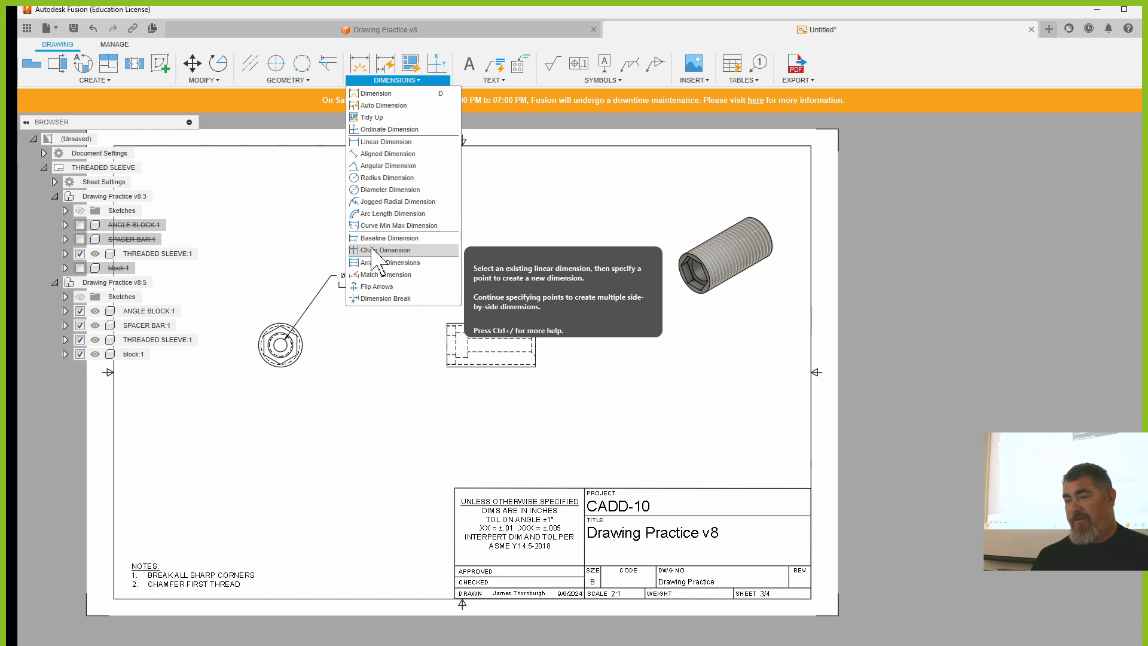
{"action": "left_click", "coordinate": [171, 637]}
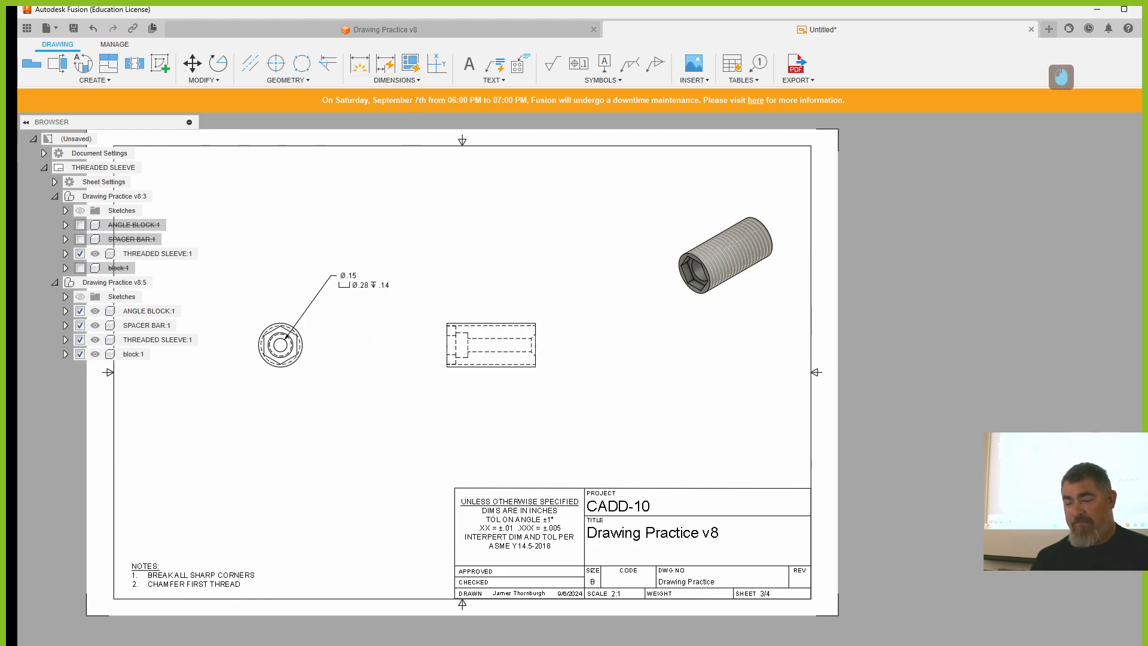
- Delete both horizontal dimensions above the block's front view
{"action": "left_click", "coordinate": [473, 299]}
{"action": "key", "text": "Delete"}
{"action": "left_click", "coordinate": [457, 316]}
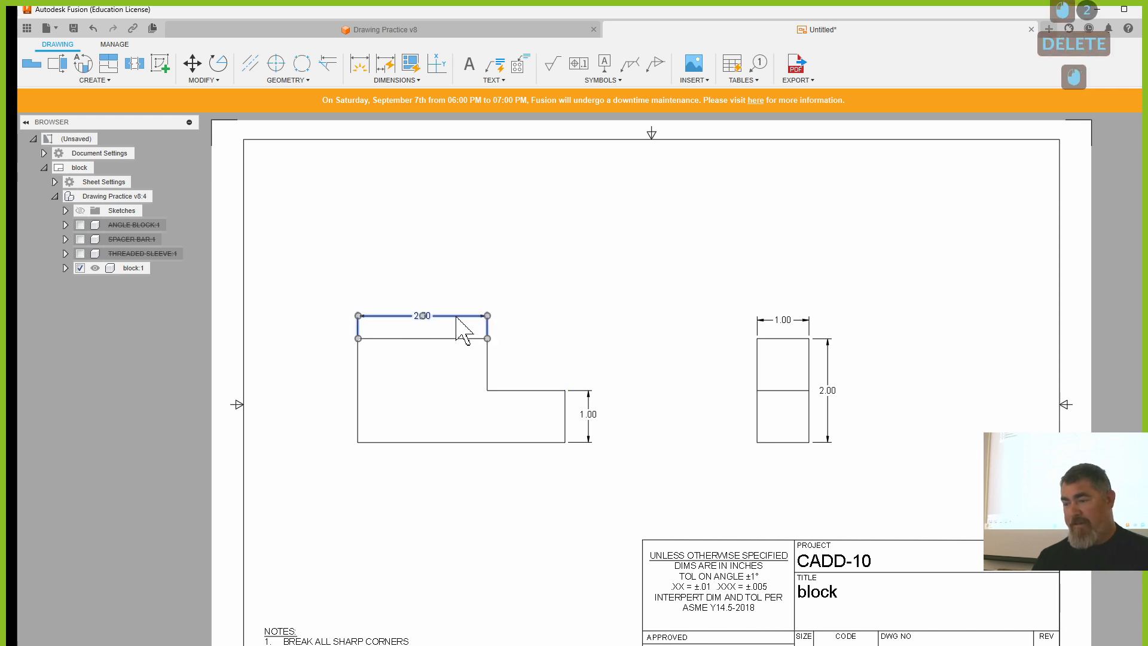
{"action": "key", "text": "Delete"}
- Dimension the top edge of the block's front view, placing the dimension just above it
{"action": "left_click", "coordinate": [305, 84]}
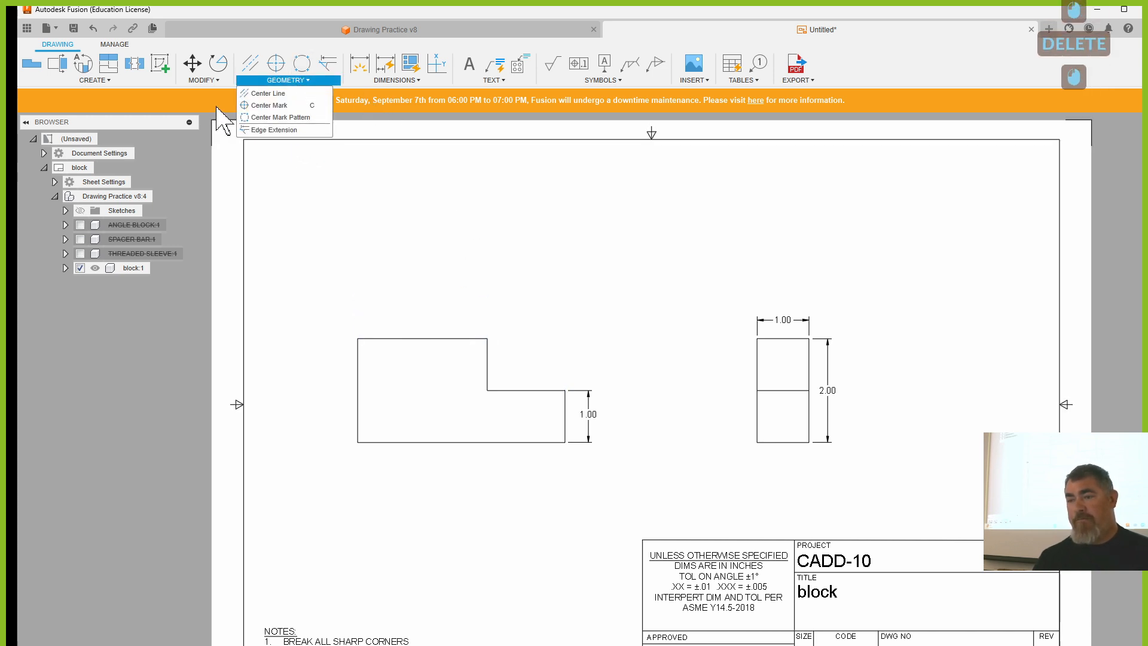
{"action": "left_click", "coordinate": [302, 93]}
{"action": "left_click", "coordinate": [397, 80]}
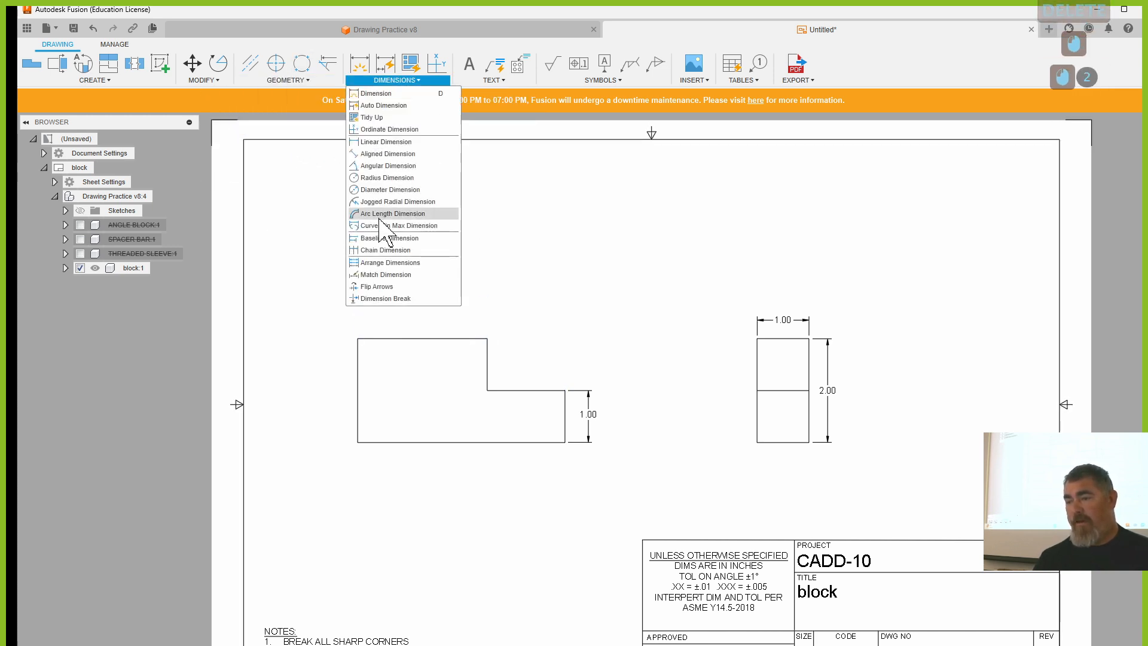
{"action": "left_click", "coordinate": [380, 239]}
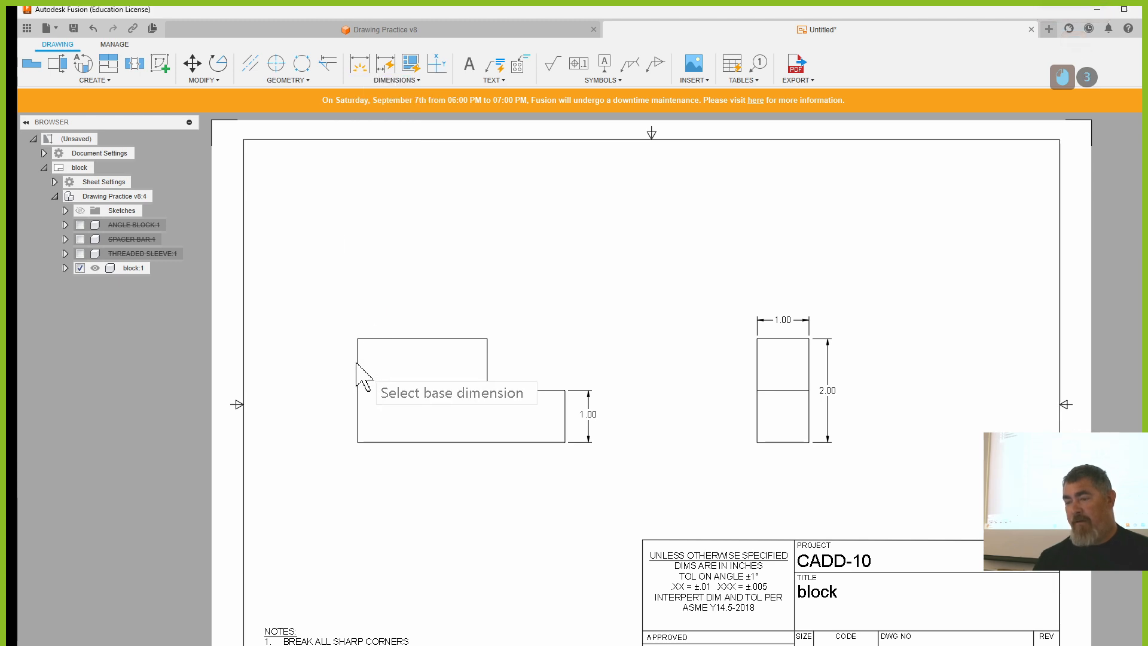
{"action": "left_click", "coordinate": [360, 63]}
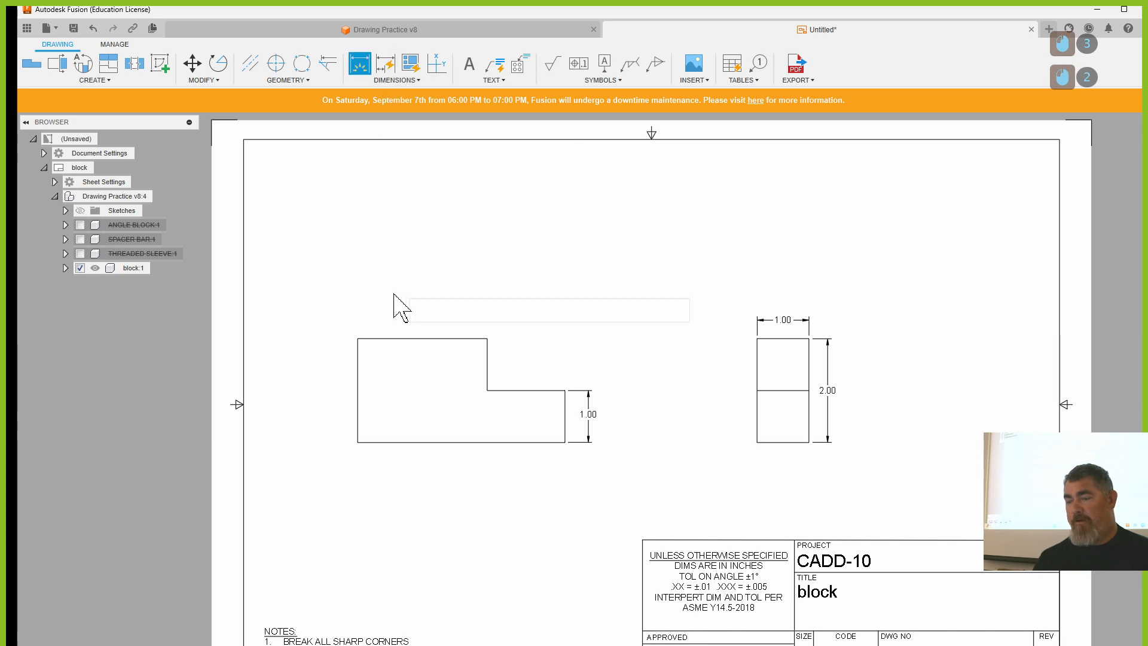
{"action": "left_click", "coordinate": [398, 338]}
{"action": "left_click", "coordinate": [396, 317]}
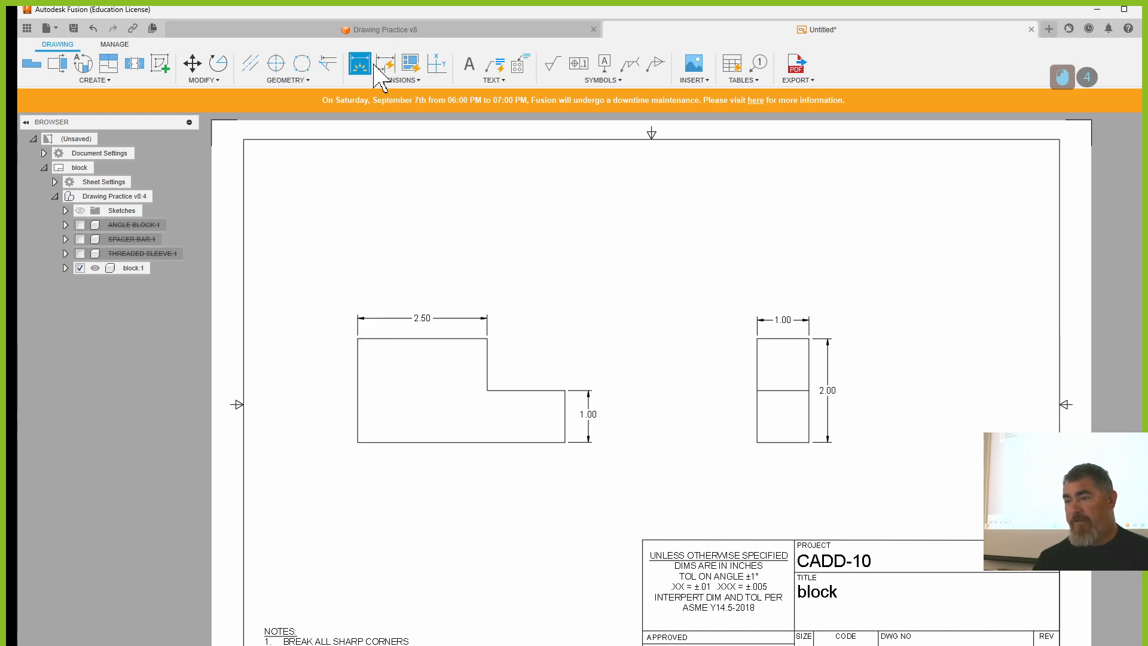
- Try a baseline dimension from the top-edge dimension to the far lower corner of the block's front view
{"action": "left_click", "coordinate": [397, 80]}
{"action": "left_click", "coordinate": [395, 251]}
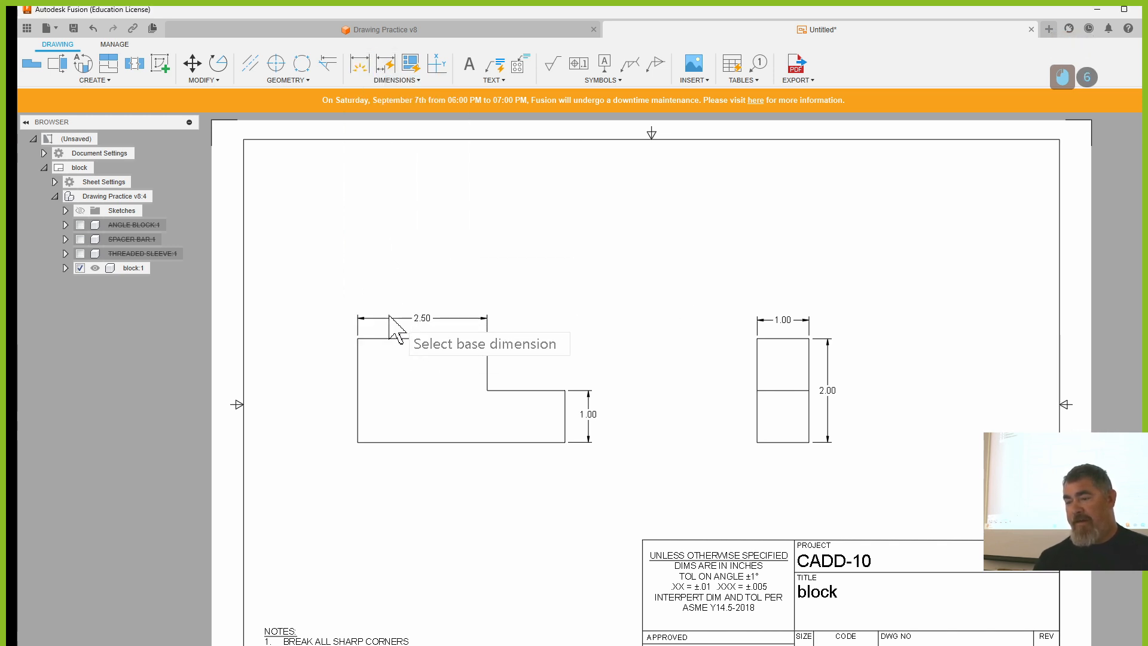
{"action": "left_click", "coordinate": [389, 319]}
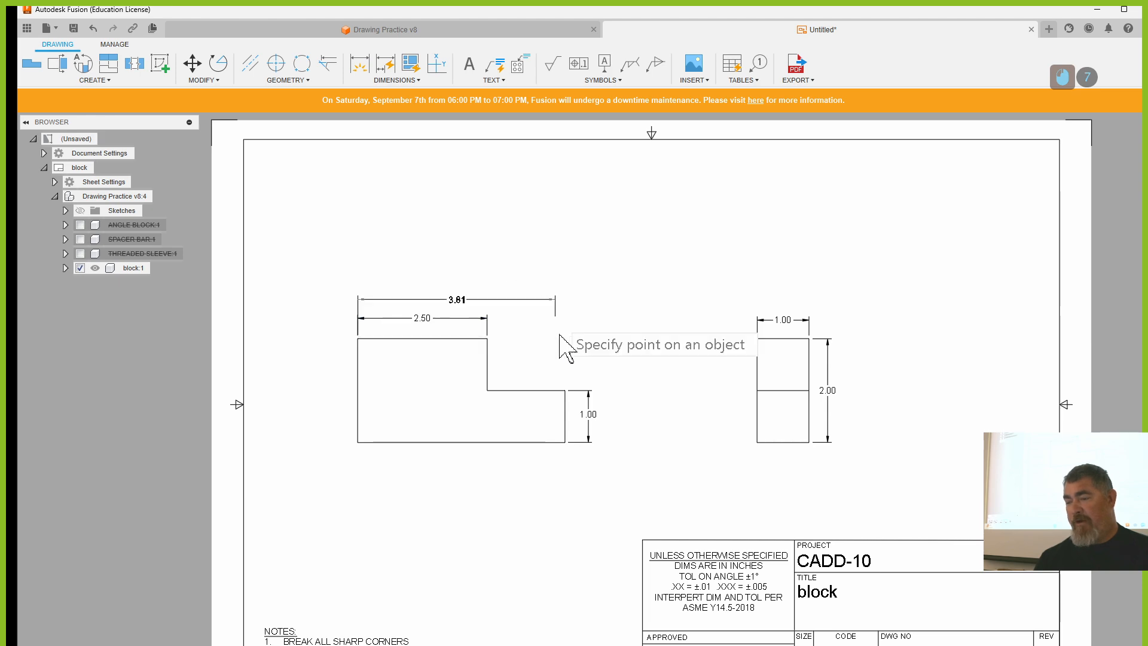
{"action": "left_click", "coordinate": [565, 442]}
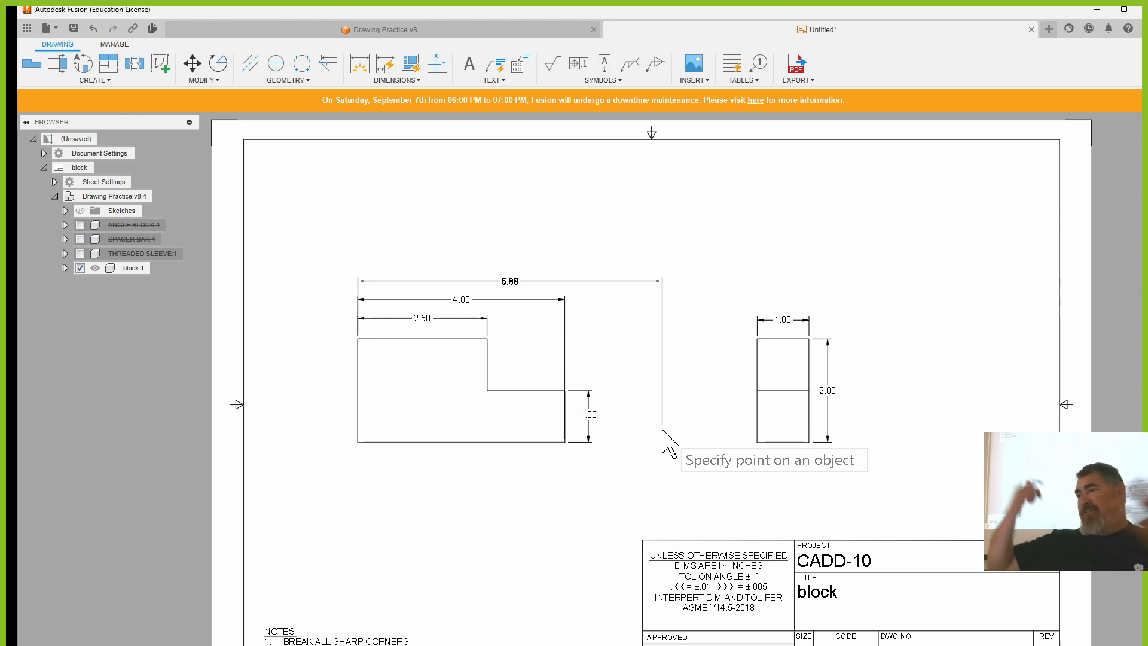
{"action": "key", "text": "Escape"}
{"action": "key", "text": "Escape"}
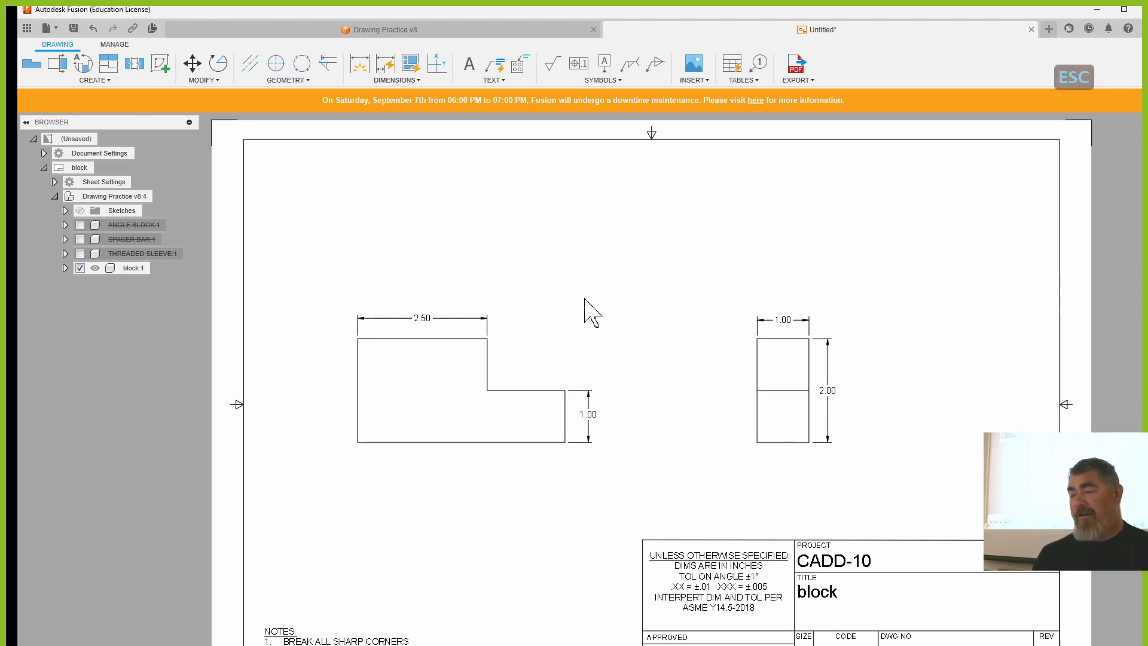
- Try to start a chain dimension from each end of the horizontal dimension above the front view
{"action": "left_click", "coordinate": [383, 80]}
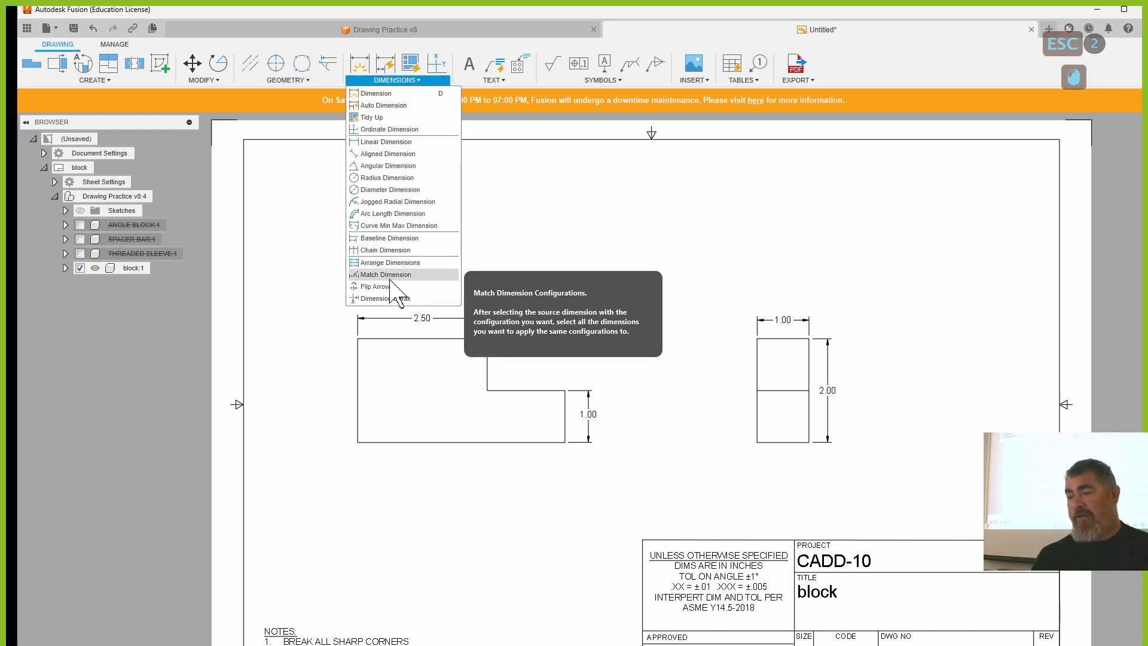
{"action": "left_click", "coordinate": [377, 250]}
{"action": "left_click", "coordinate": [489, 317]}
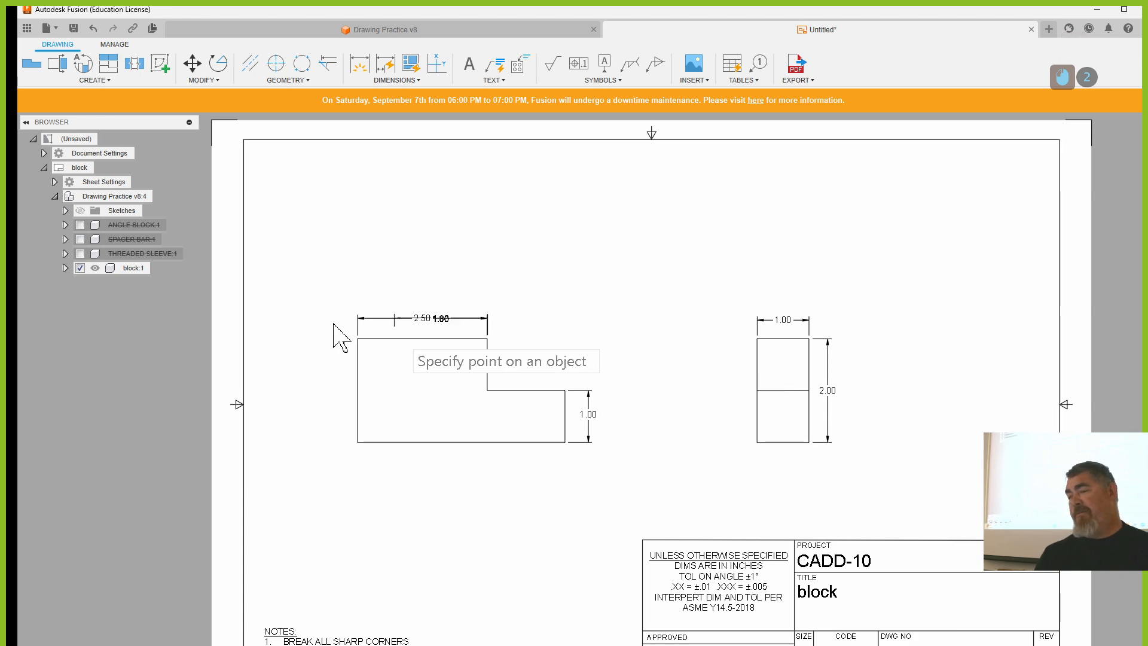
{"action": "key", "text": "Escape"}
{"action": "left_click", "coordinate": [402, 80]}
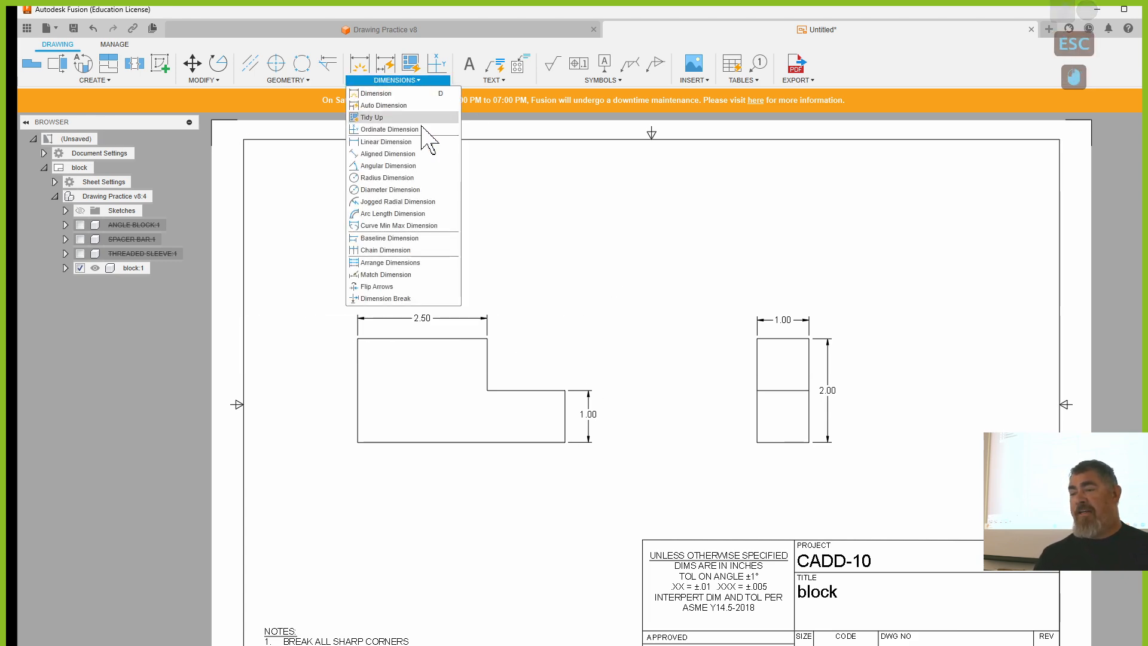
{"action": "left_click", "coordinate": [383, 250]}
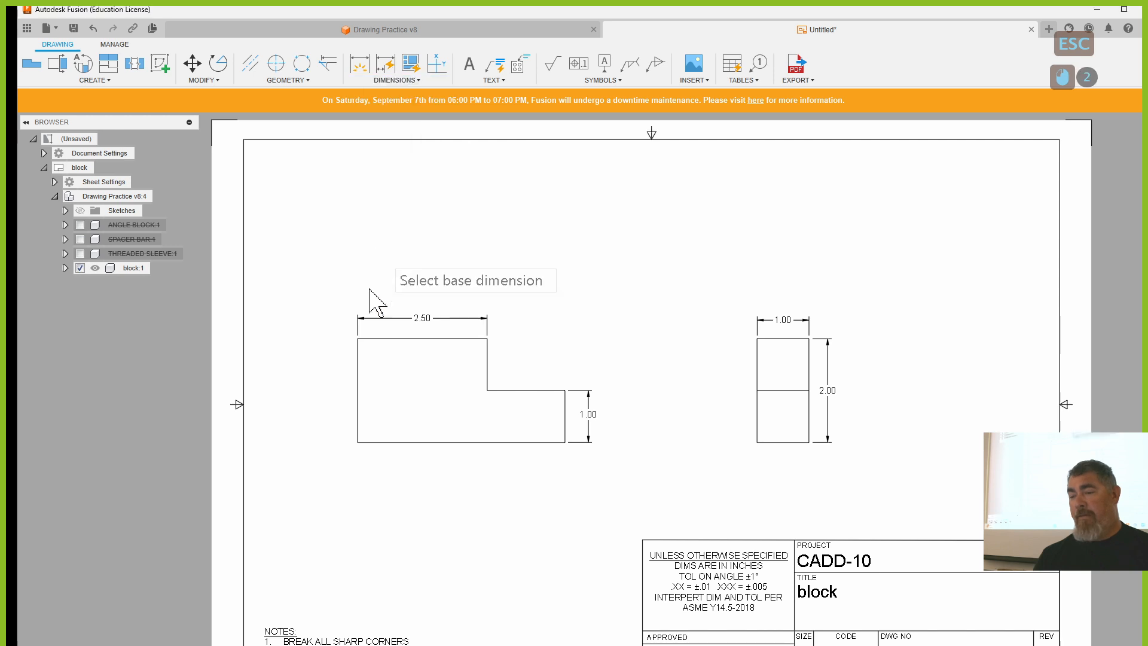
{"action": "left_click", "coordinate": [358, 328]}
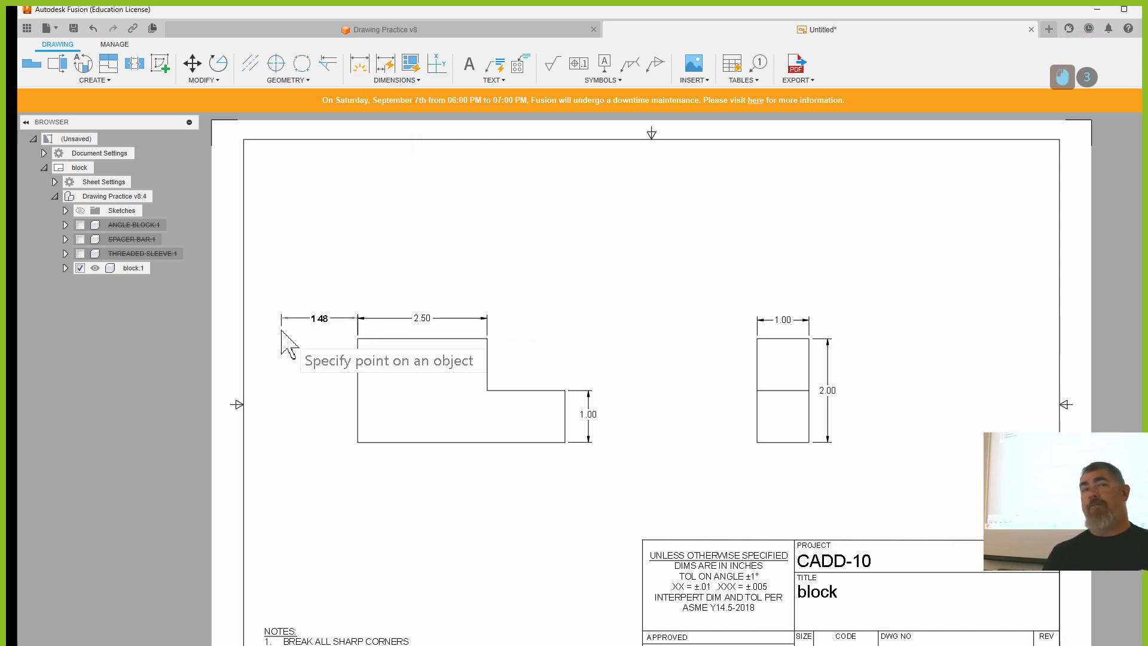
{"action": "key", "text": "Escape"}
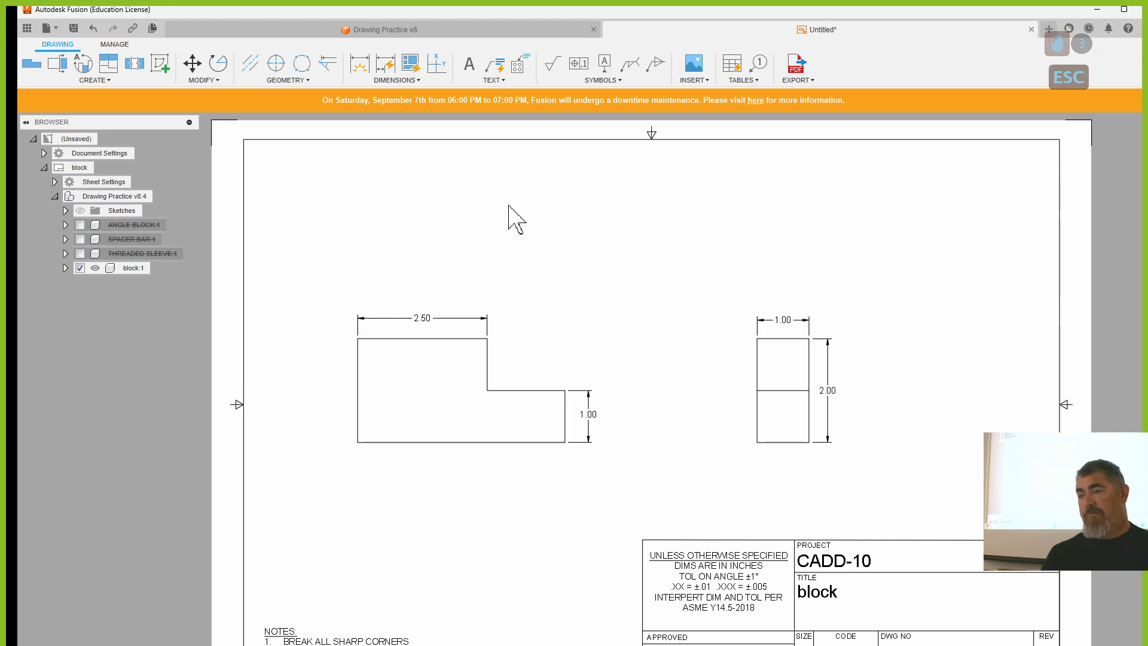
{"action": "left_click", "coordinate": [407, 81]}
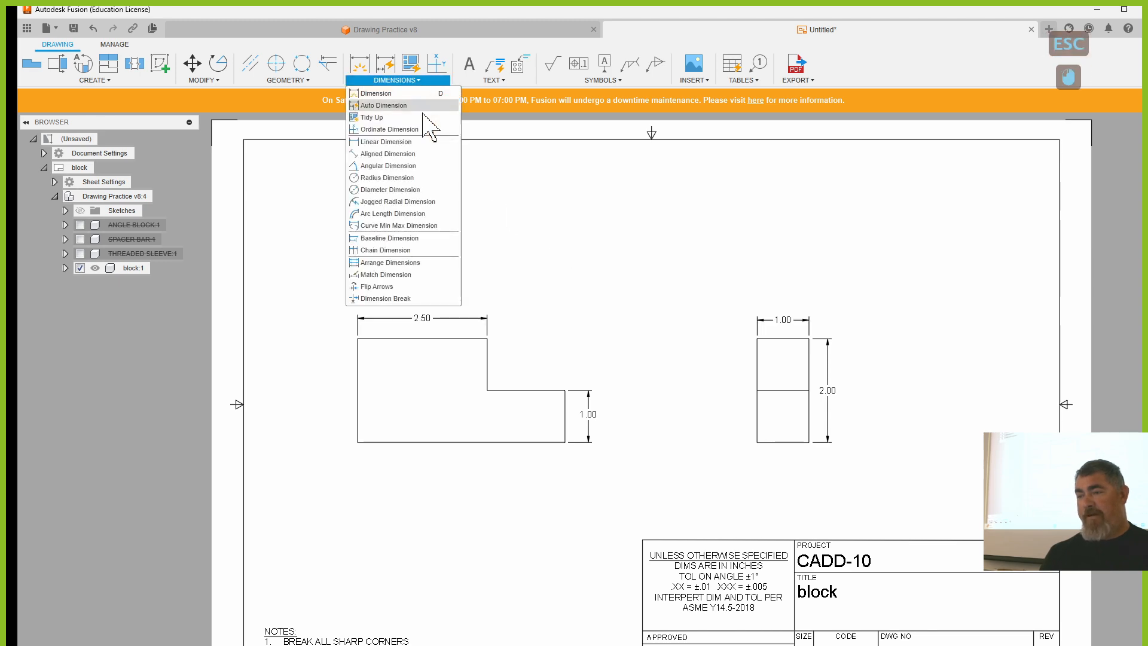
{"action": "left_click", "coordinate": [389, 250]}
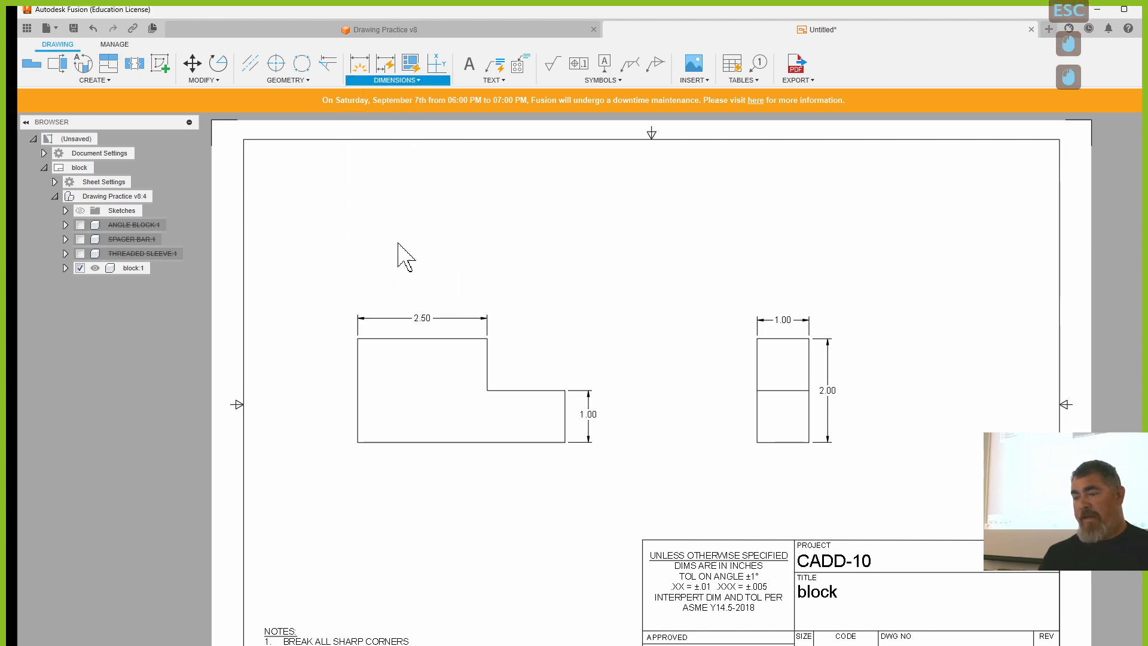
{"action": "left_click", "coordinate": [488, 328]}
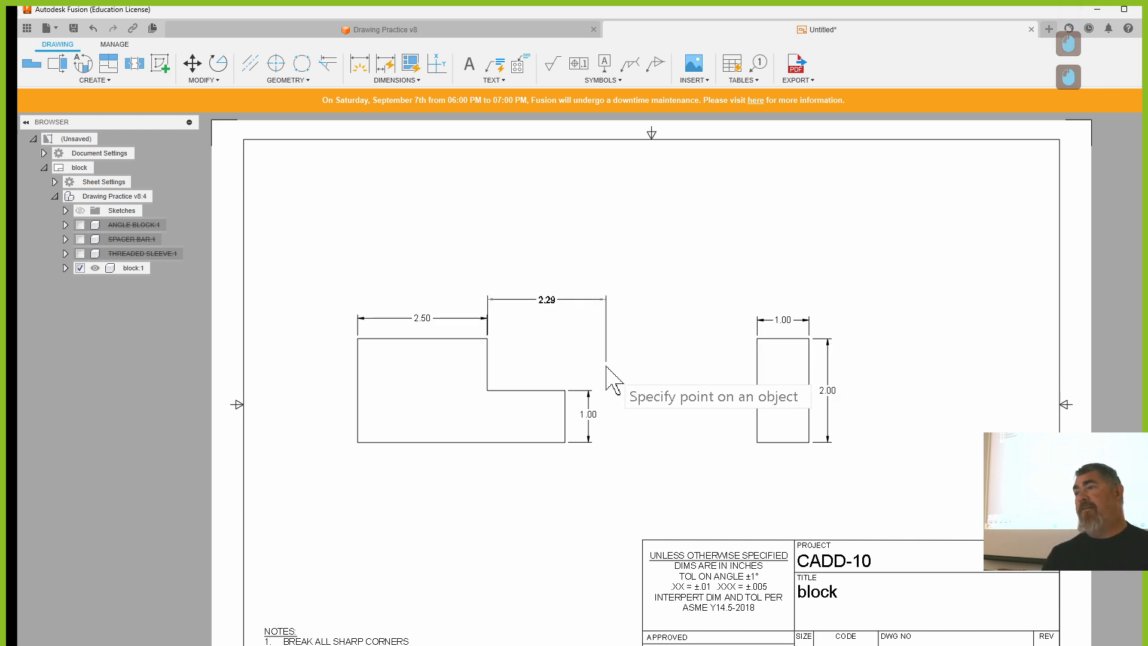
{"action": "key", "text": "Escape"}
{"action": "key", "text": "Escape"}
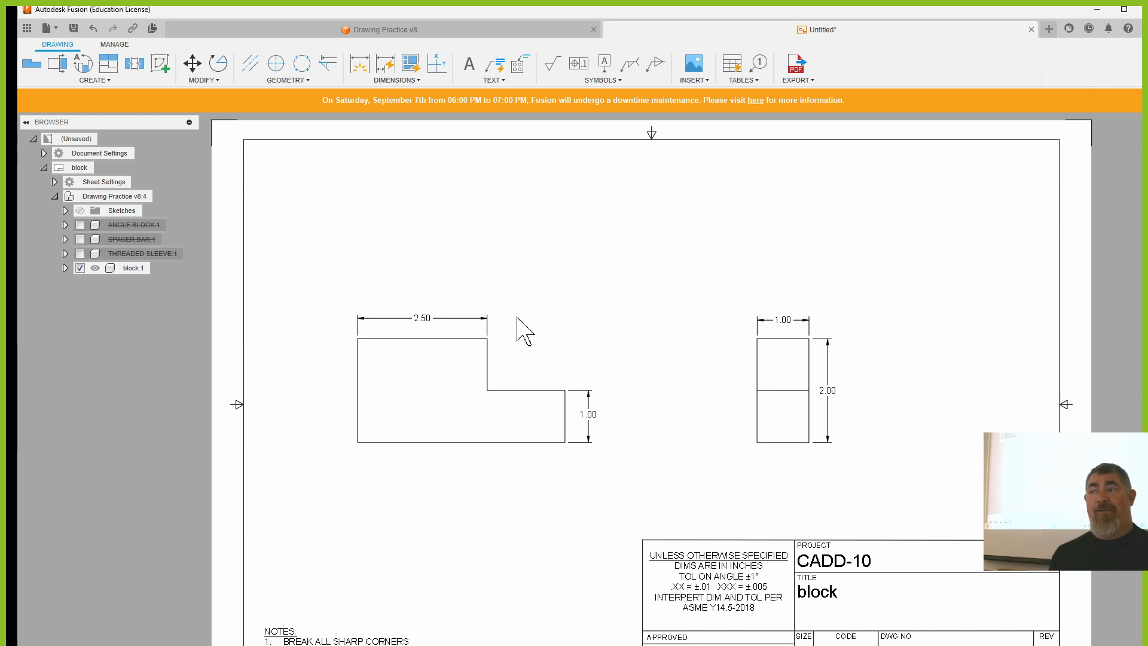
{"action": "left_click", "coordinate": [386, 62]}
{"action": "key", "text": "Escape"}
{"action": "key", "text": "Escape"}
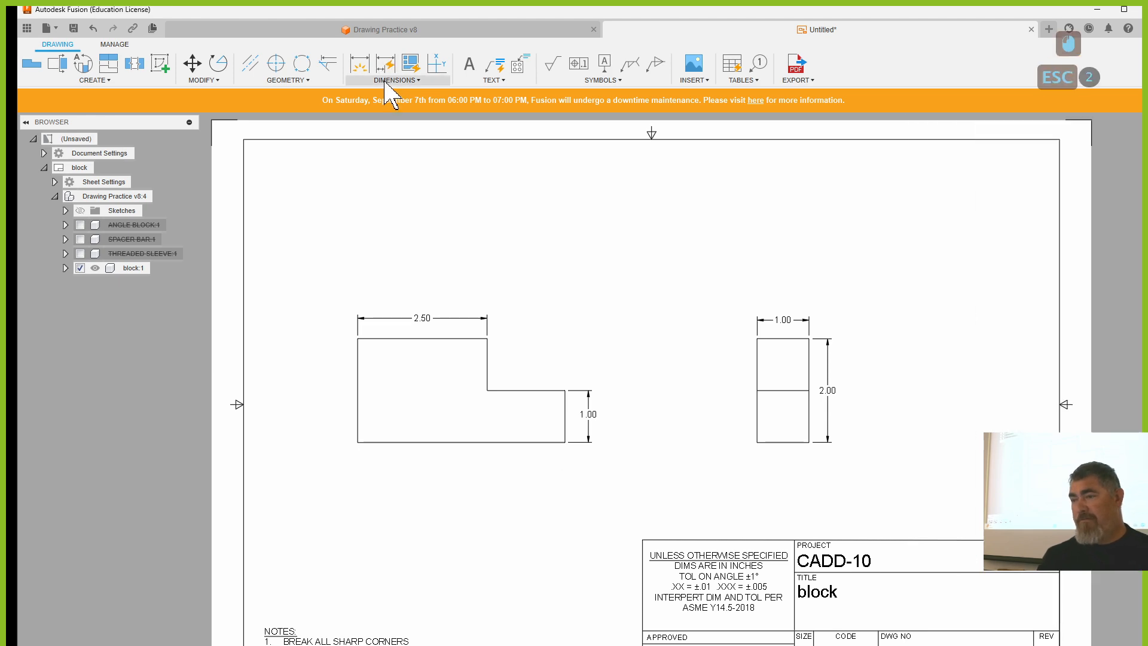
{"action": "left_click", "coordinate": [392, 80]}
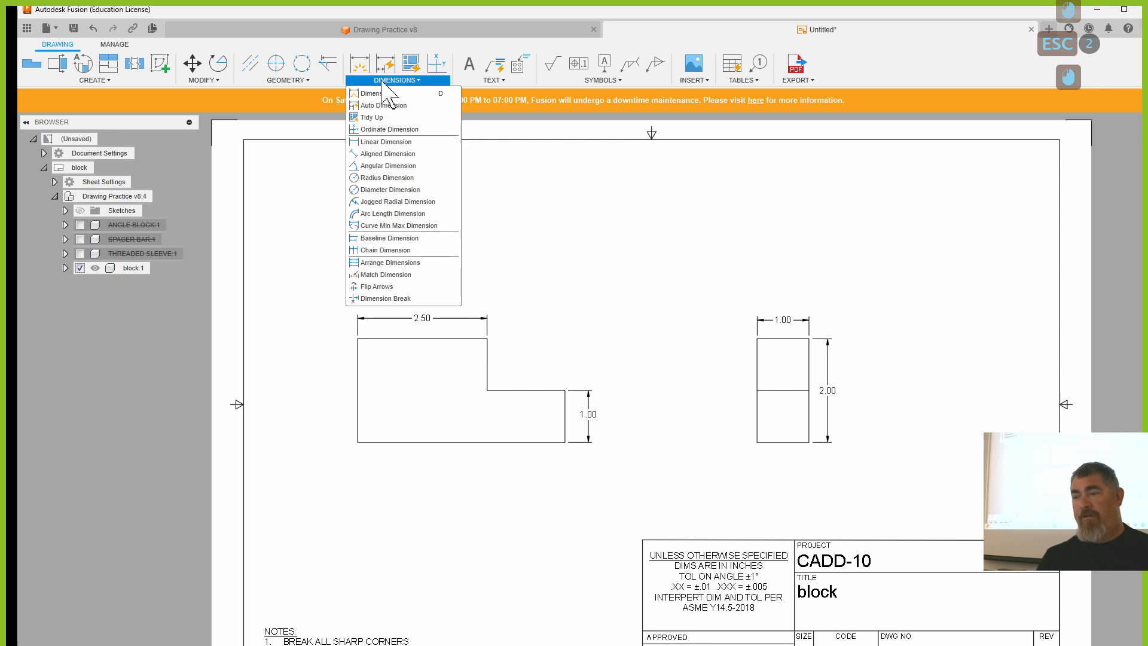
{"action": "key", "text": "Escape"}
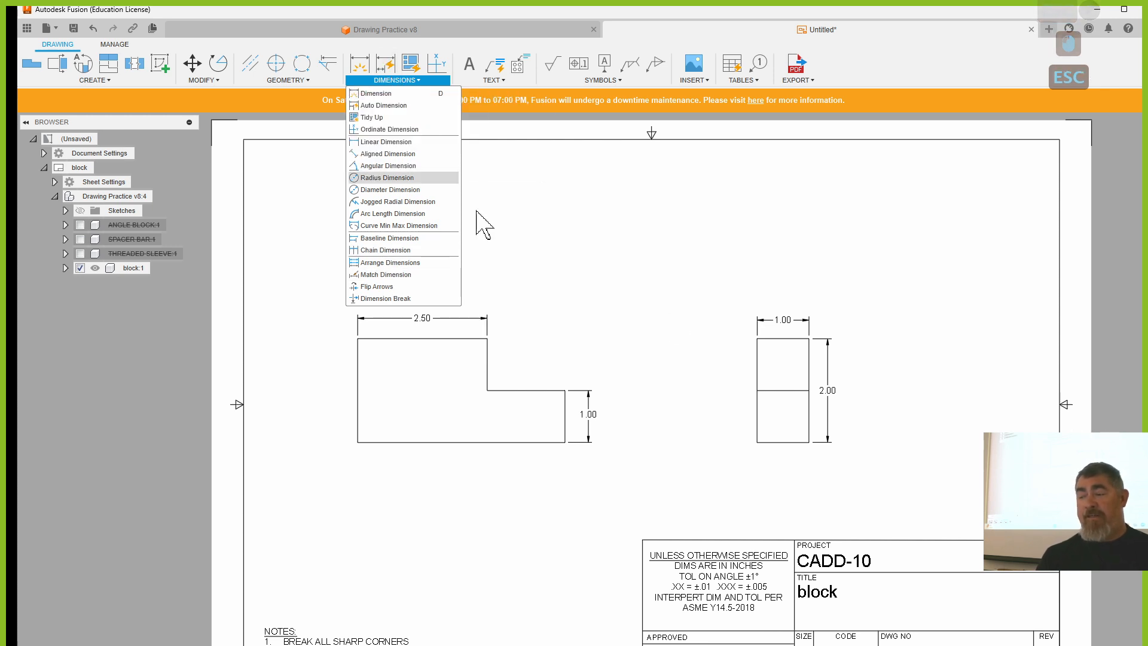
- Delete the side view's width dimension and the front view's step height and top-edge dimensions, keeping the side view's height dimension
{"action": "key", "text": "Delete"}
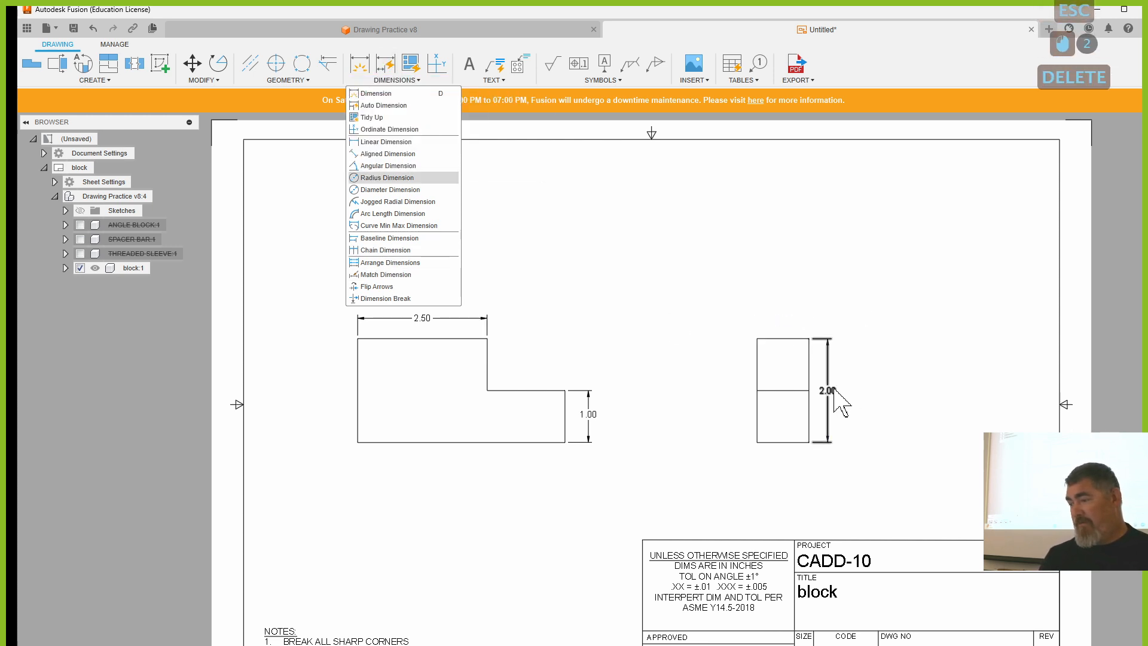
{"action": "left_click", "coordinate": [589, 413]}
{"action": "key", "text": "Delete"}
{"action": "left_click", "coordinate": [439, 319]}
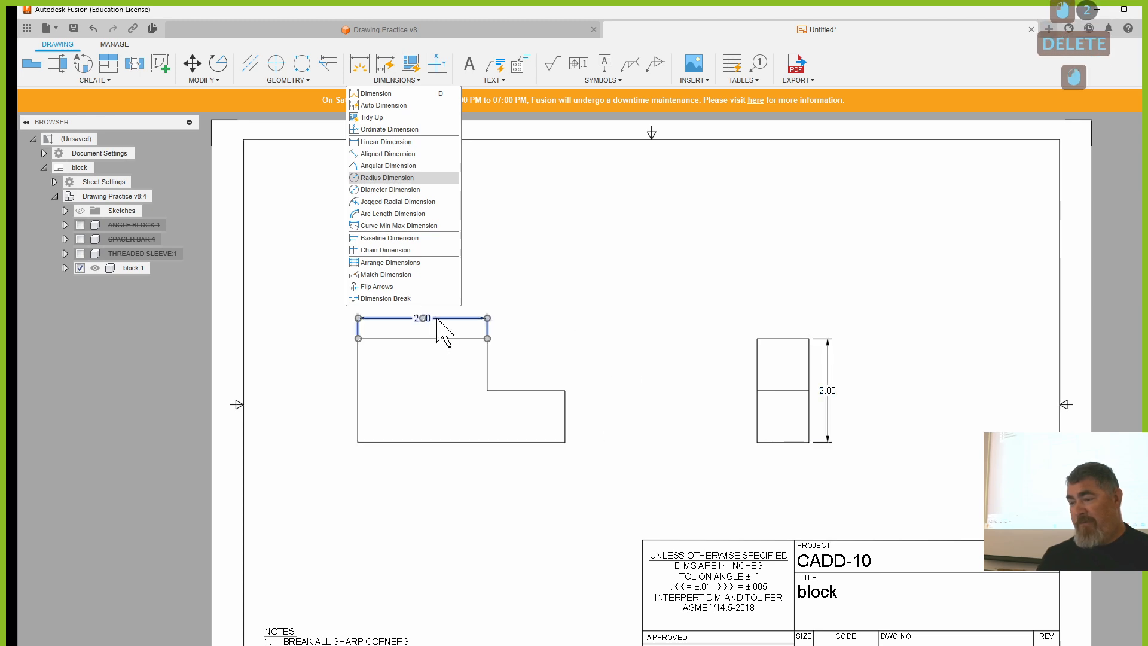
{"action": "key", "text": "Escape"}
{"action": "key", "text": "Escape"}
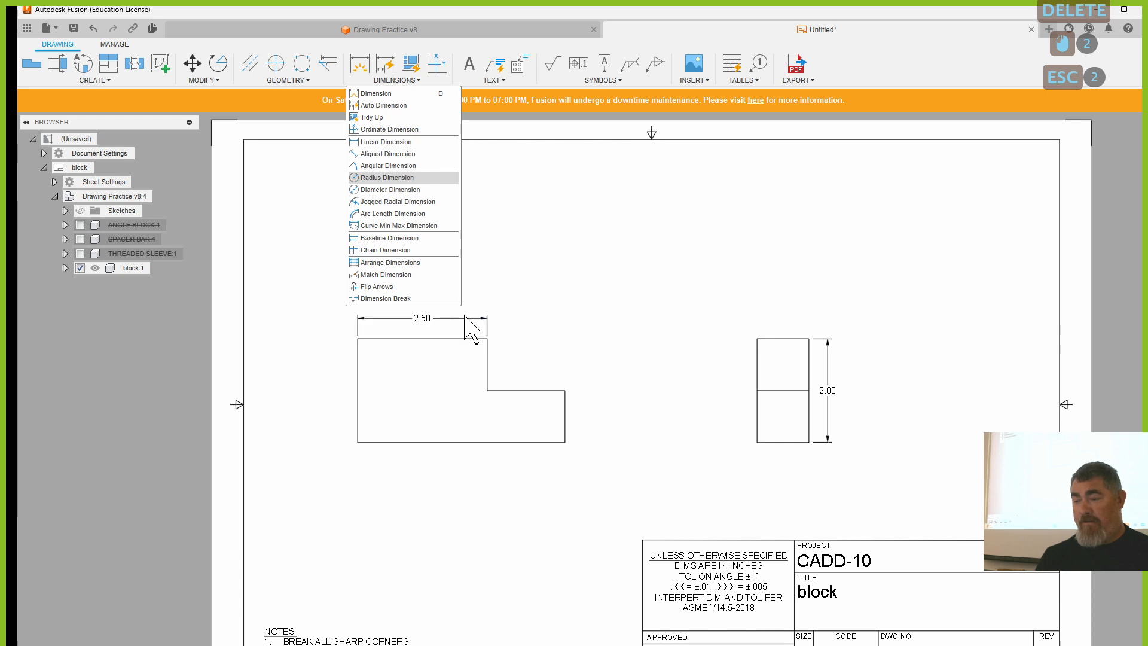
{"action": "left_click", "coordinate": [476, 318]}
{"action": "key", "text": "Delete"}
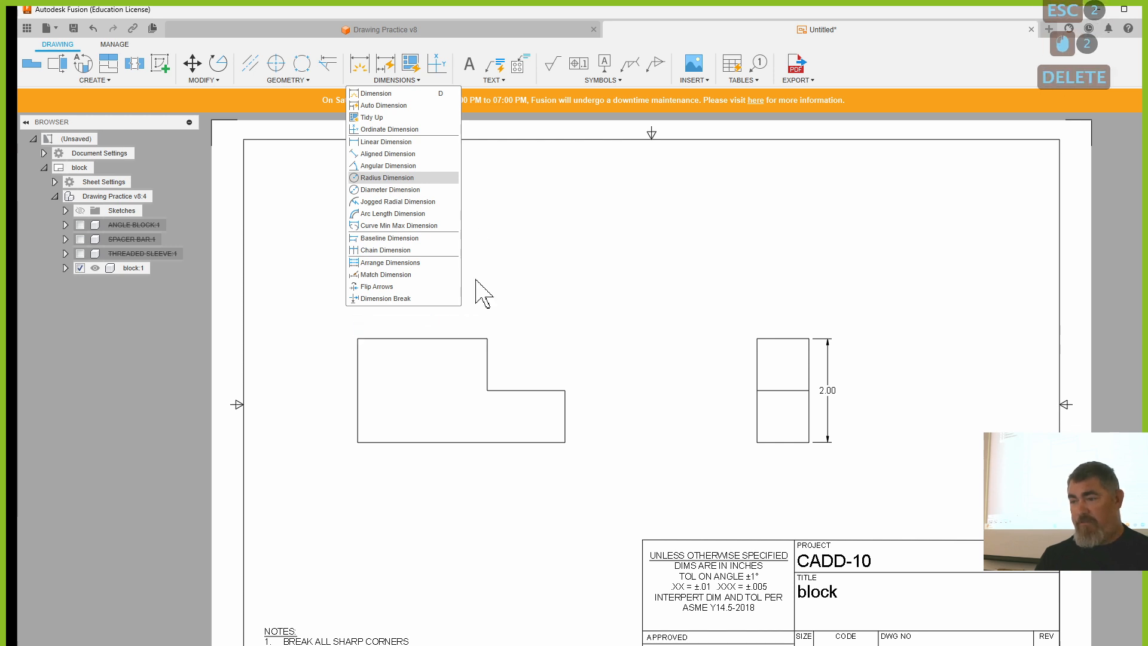
- Try Tidy Up on the block sheet and undo its rescaling of the views
{"action": "left_click", "coordinate": [411, 70]}
{"action": "key", "text": "Escape"}
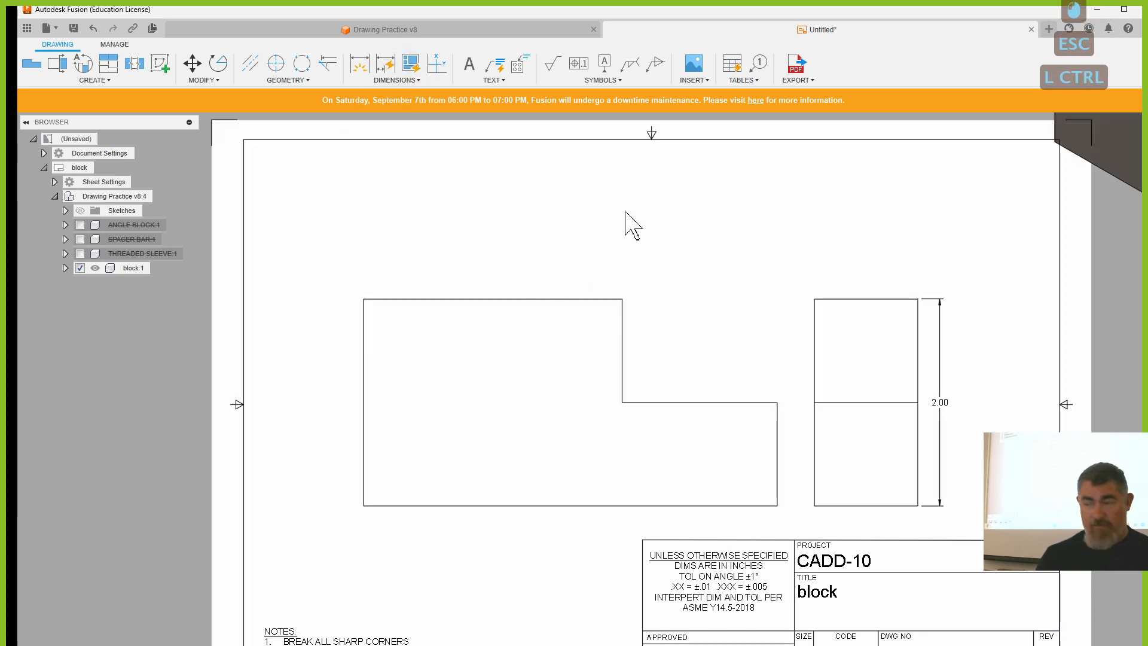
{"action": "key", "text": "ctrl+z"}
- Start Auto Dimension and preview the Baseline and Ordinate recipes, trying Bottom Right and Top Right datum locations for Baseline
{"action": "left_click", "coordinate": [388, 67]}
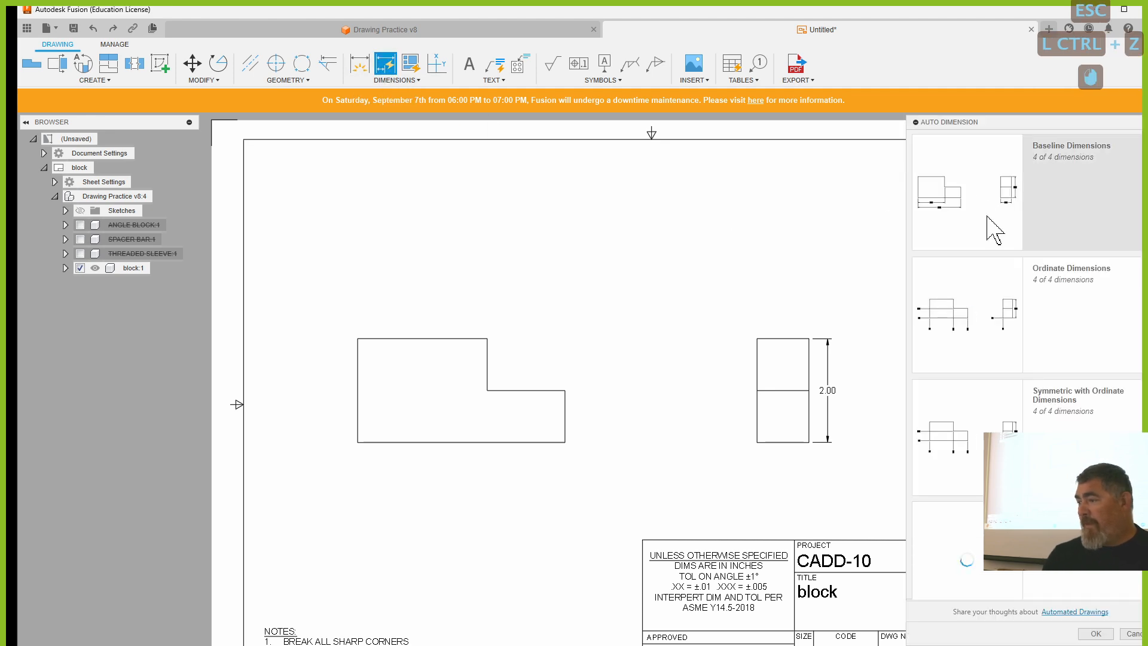
{"action": "left_click", "coordinate": [969, 212]}
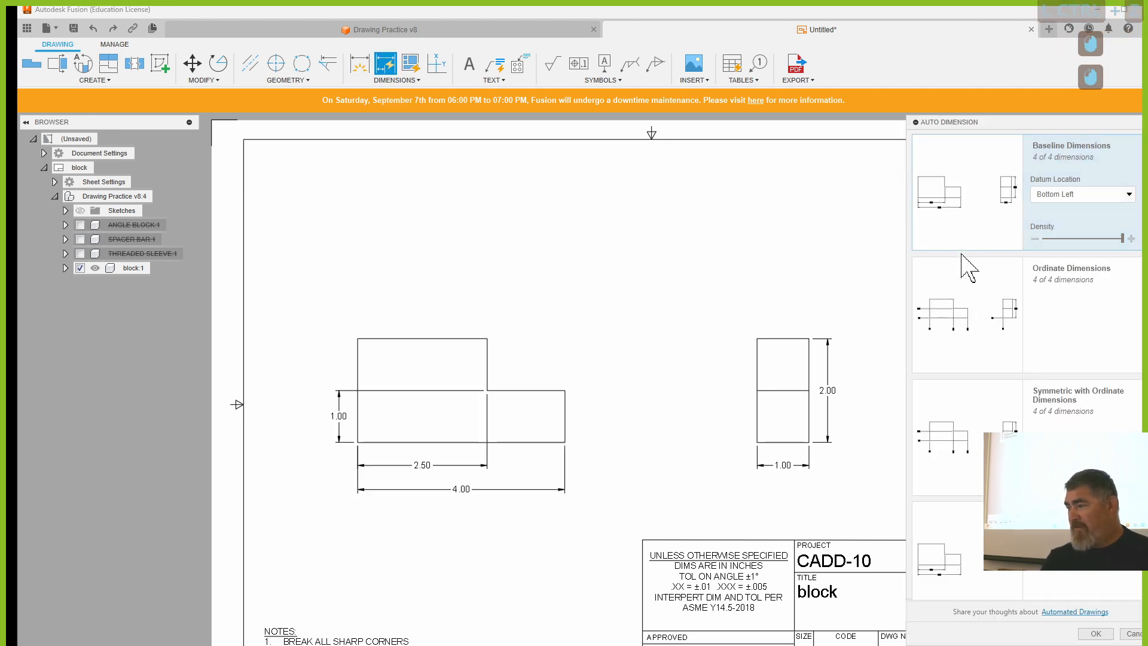
{"action": "left_click", "coordinate": [987, 333]}
{"action": "left_click", "coordinate": [987, 238]}
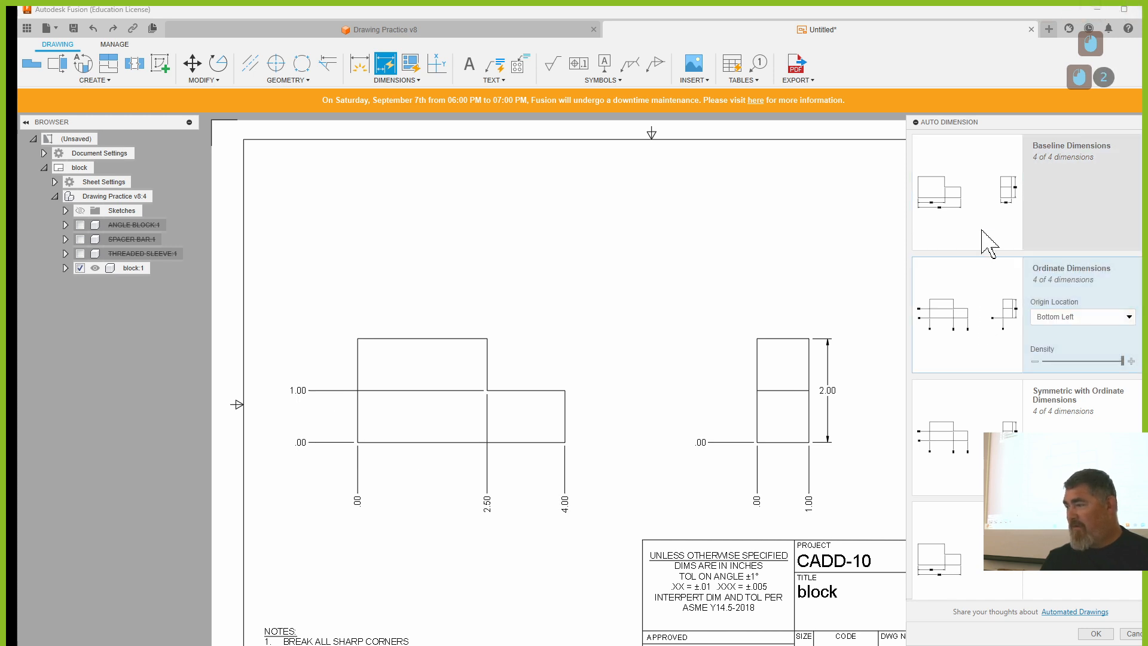
{"action": "left_click", "coordinate": [1103, 194]}
{"action": "left_click", "coordinate": [1082, 219]}
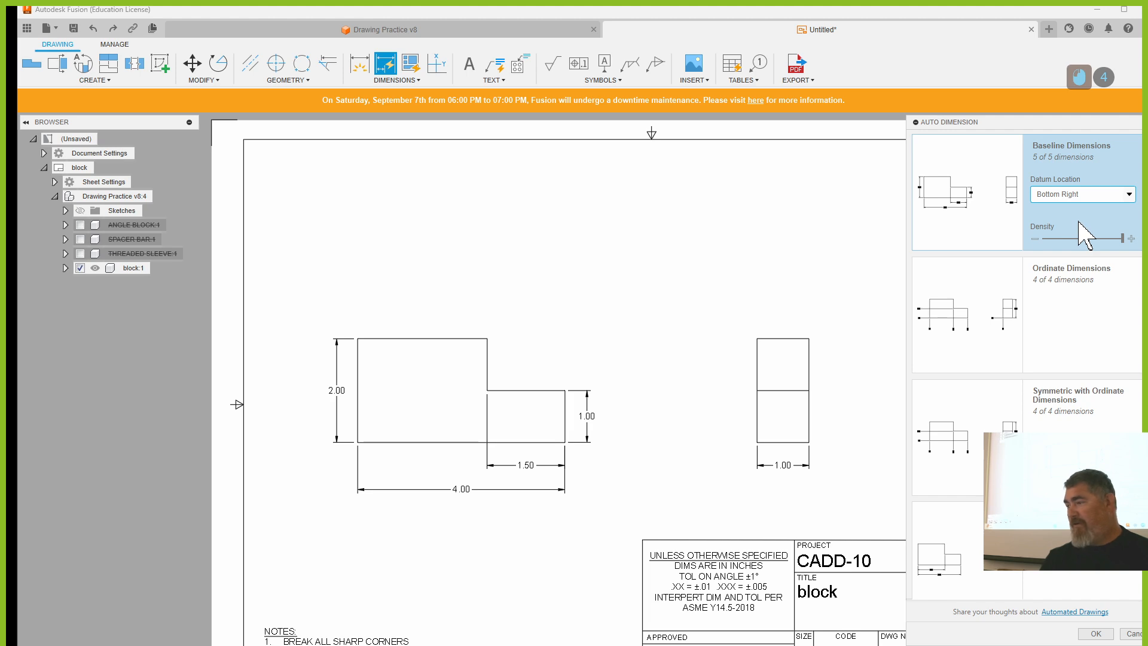
{"action": "left_click", "coordinate": [1081, 197]}
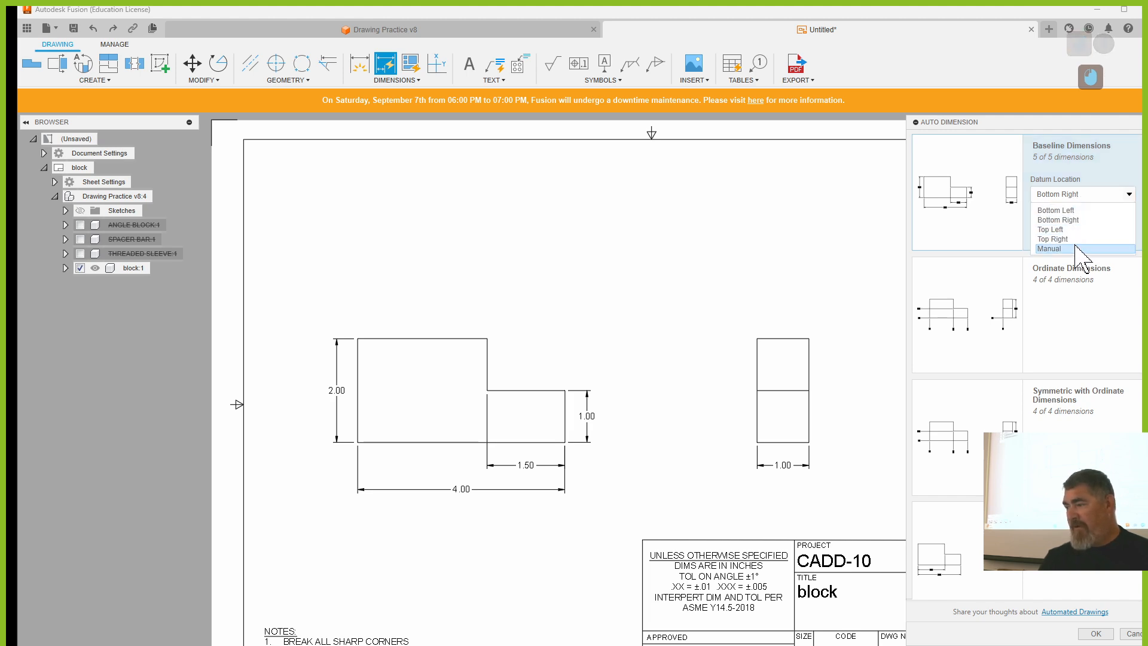
{"action": "left_click", "coordinate": [1071, 239]}
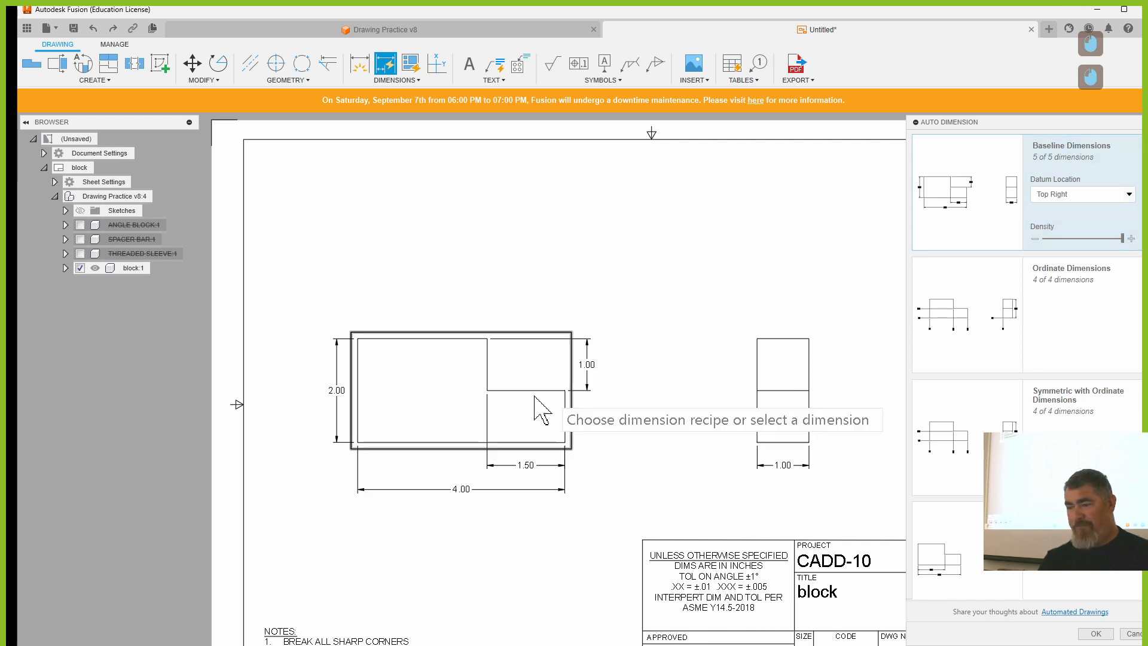
- Preview the Symmetric with Ordinate recipe and apply the Auto Dimension recipe listed after it to the block views
{"action": "left_click", "coordinate": [1048, 299]}
{"action": "left_click", "coordinate": [970, 454]}
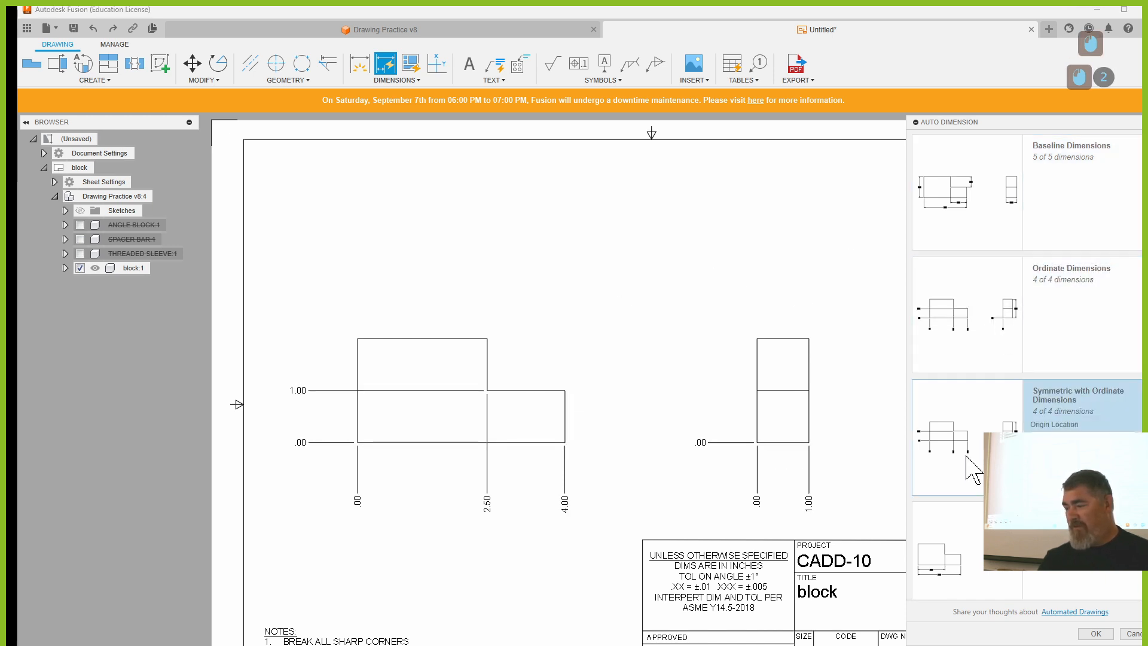
{"action": "left_click", "coordinate": [959, 540]}
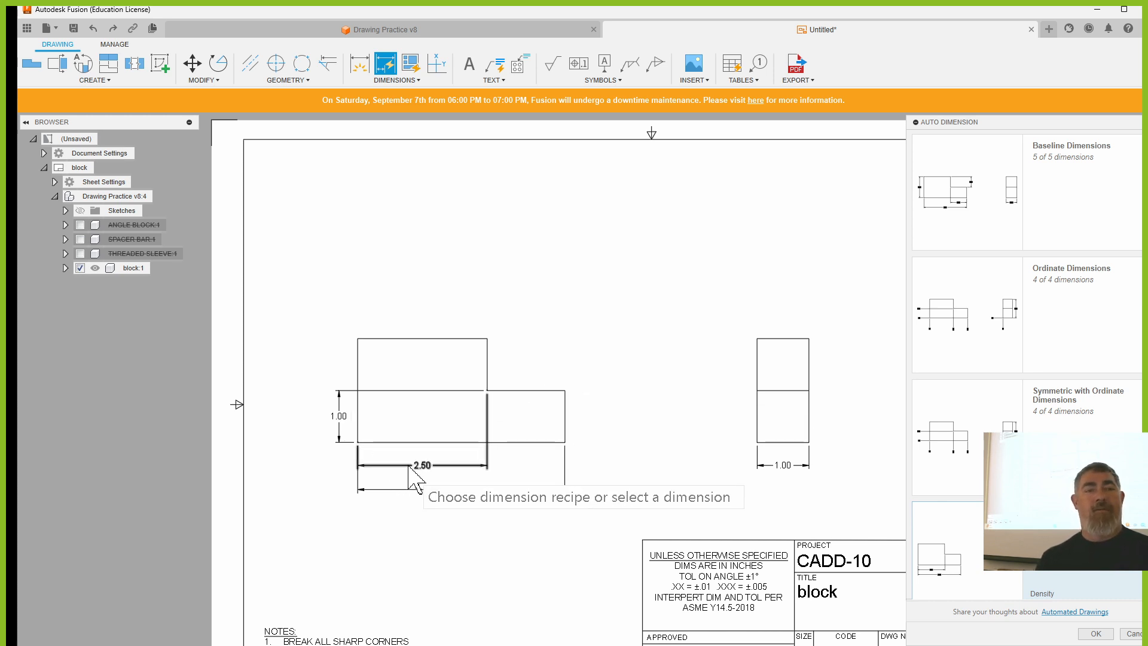
{"action": "left_click", "coordinate": [1101, 634]}
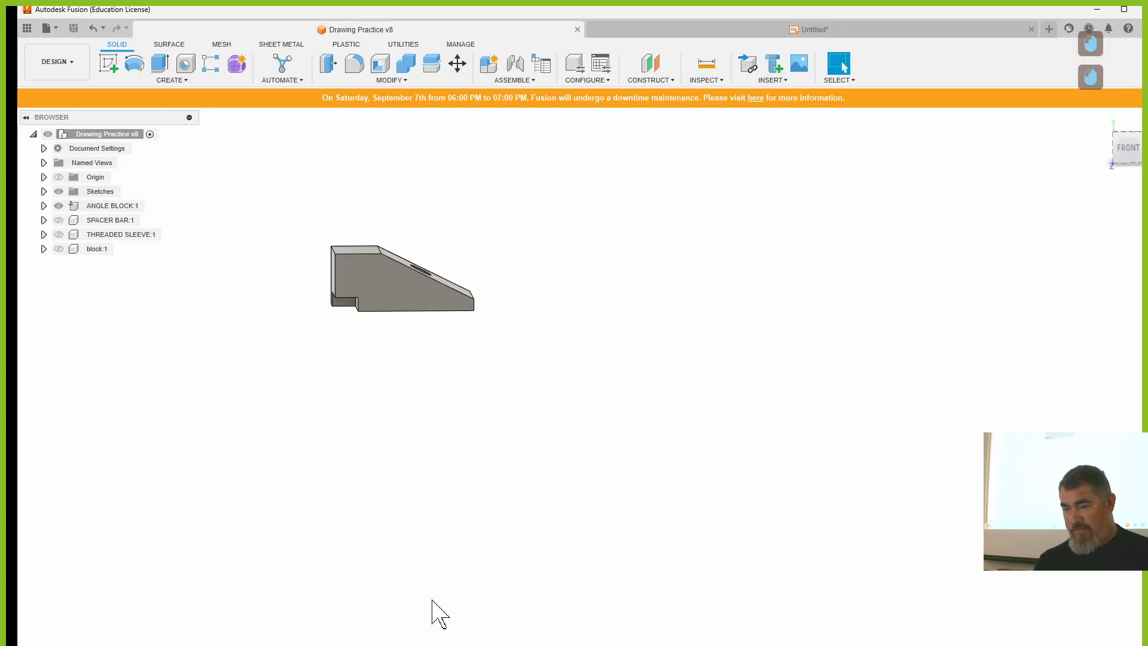
- Open the angle block and block sketches in the Drawing Practice design to examine their dimensions, and return to the drawing
{"action": "double_click", "coordinate": [239, 645]}
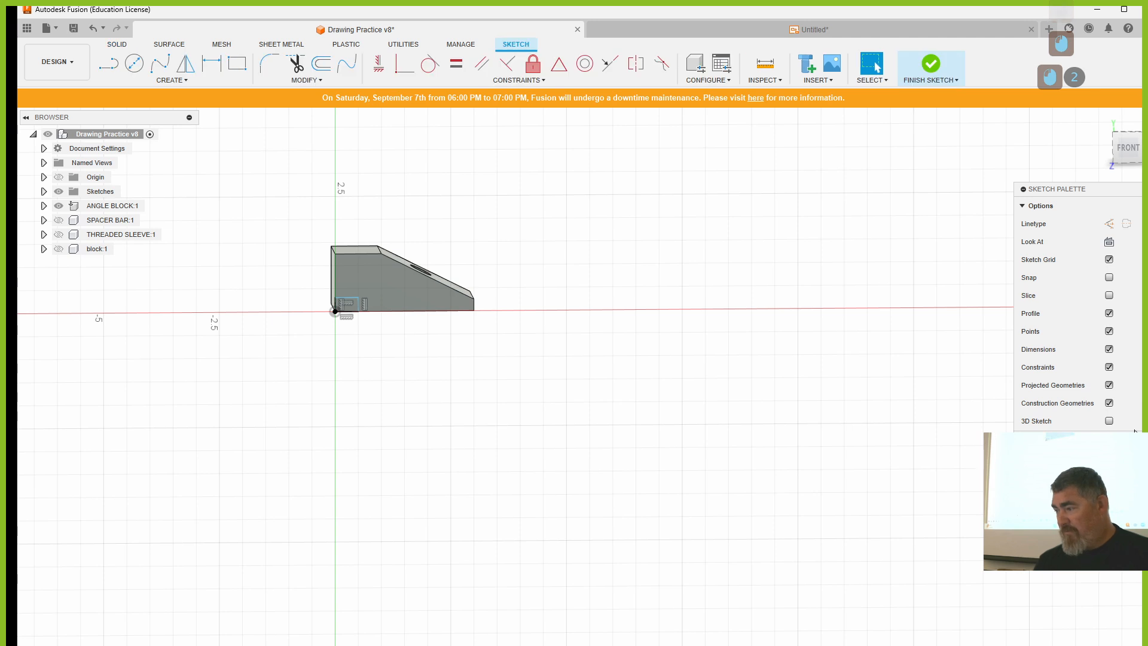
{"action": "left_click", "coordinate": [931, 63]}
{"action": "double_click", "coordinate": [180, 645]}
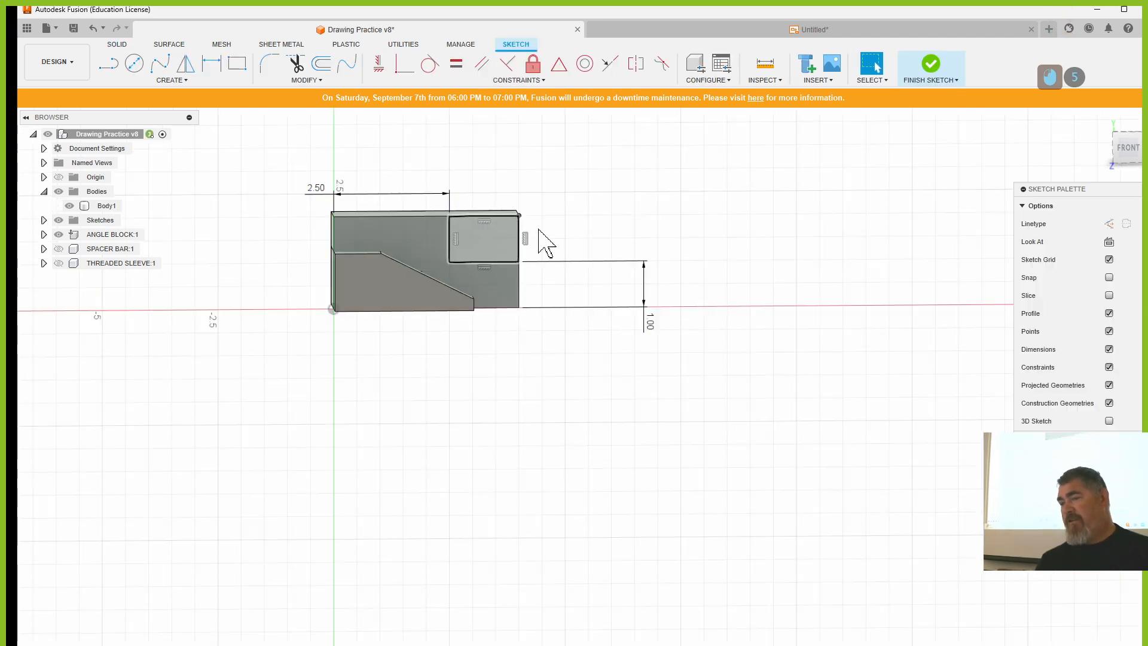
{"action": "left_click", "coordinate": [930, 63]}
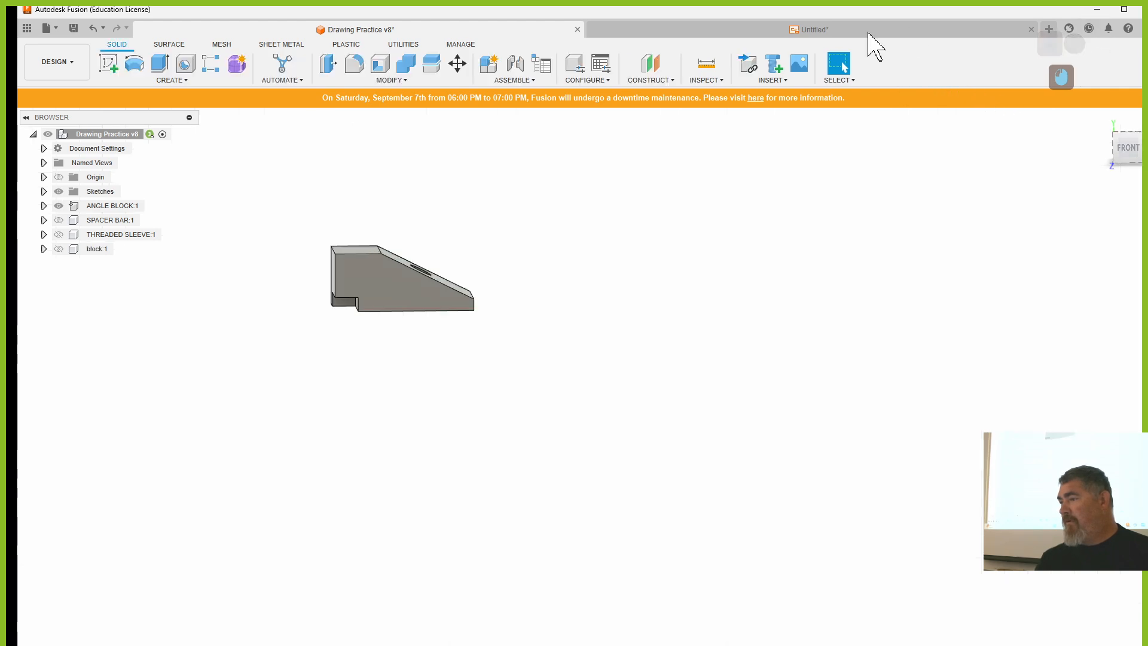
{"action": "left_click", "coordinate": [868, 32]}
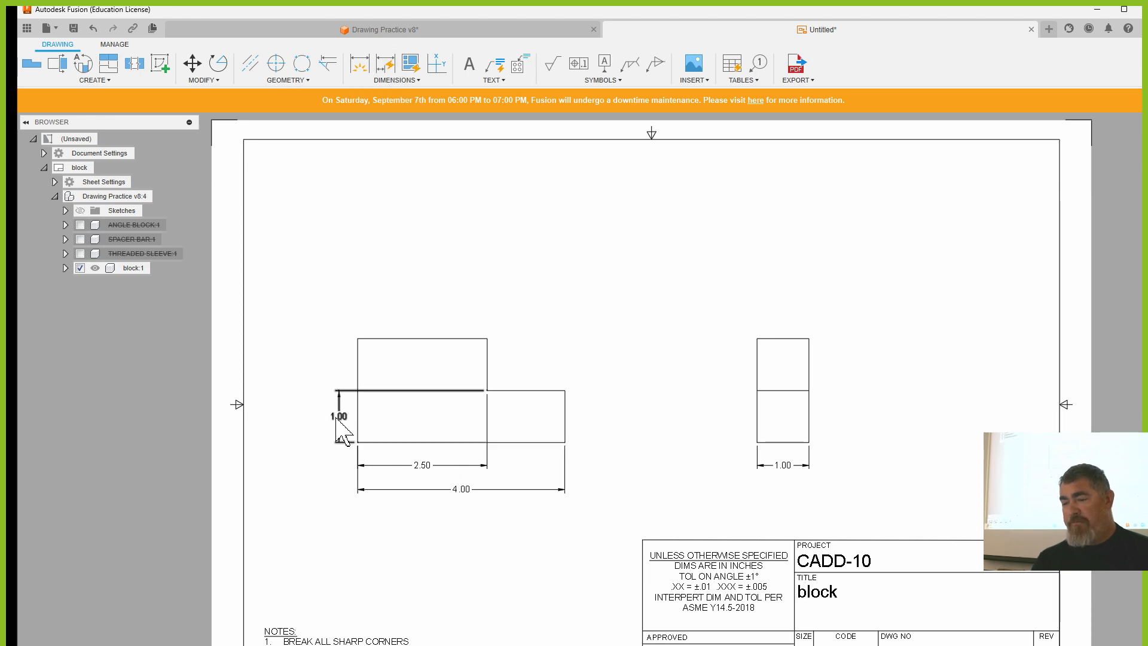
- Move the front view's 2.50 dimension above the view and reattach its extension lines to both ends of the top edge
{"action": "left_click", "coordinate": [421, 467]}
{"action": "left_click", "coordinate": [422, 464]}
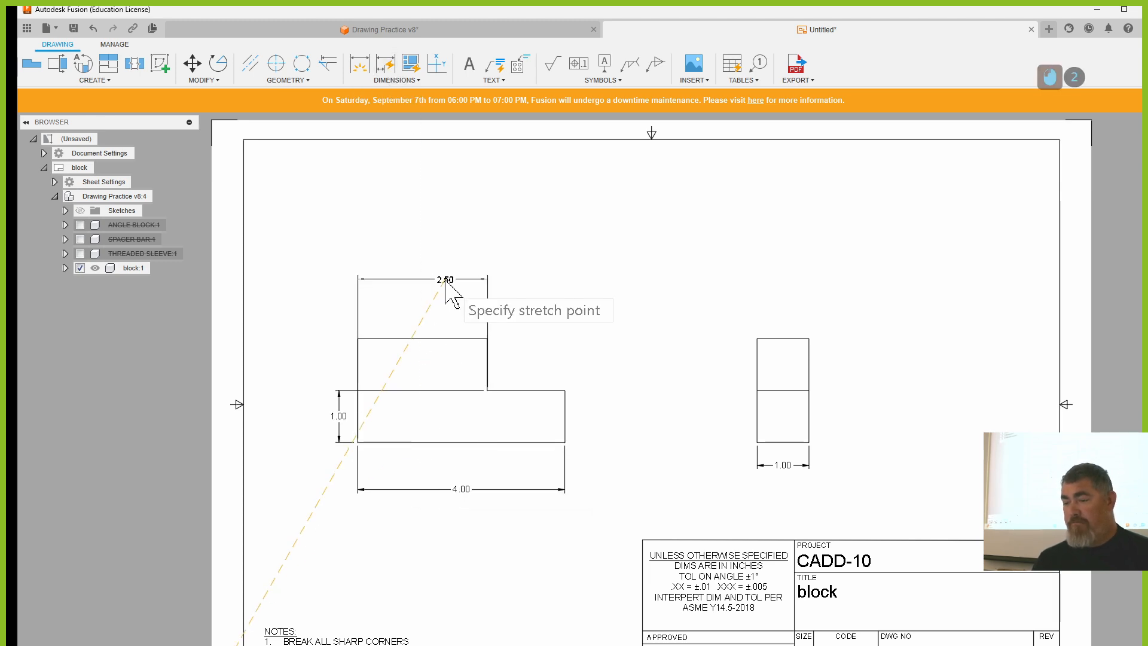
{"action": "left_click", "coordinate": [443, 296]}
{"action": "left_click", "coordinate": [487, 390]}
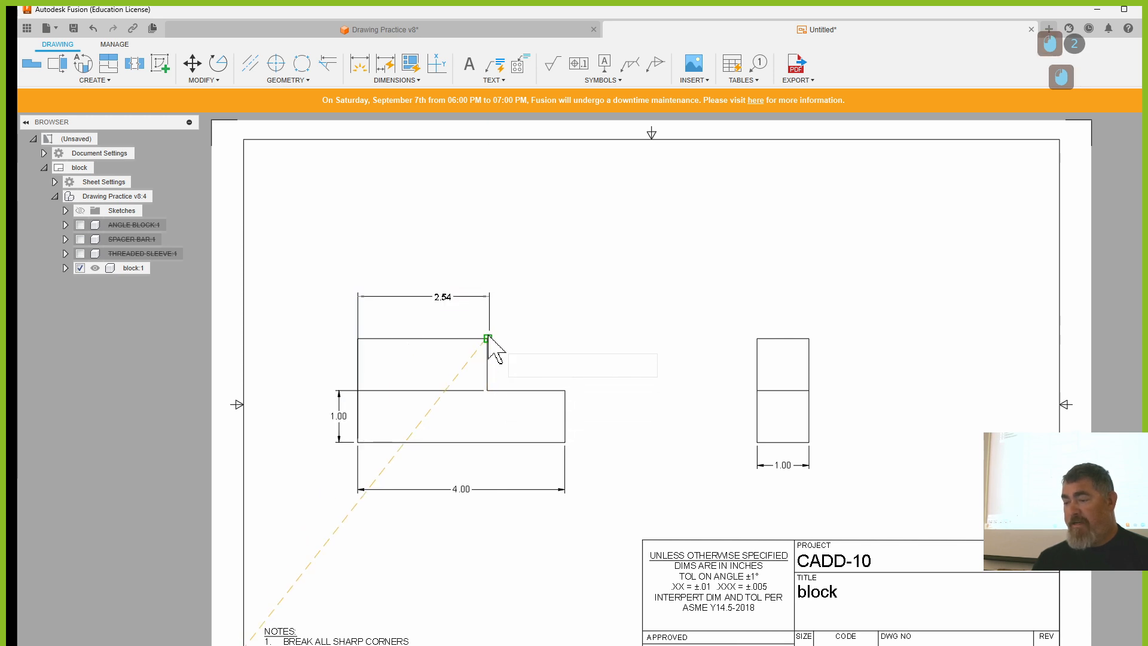
{"action": "left_click", "coordinate": [487, 340]}
{"action": "left_click", "coordinate": [359, 444]}
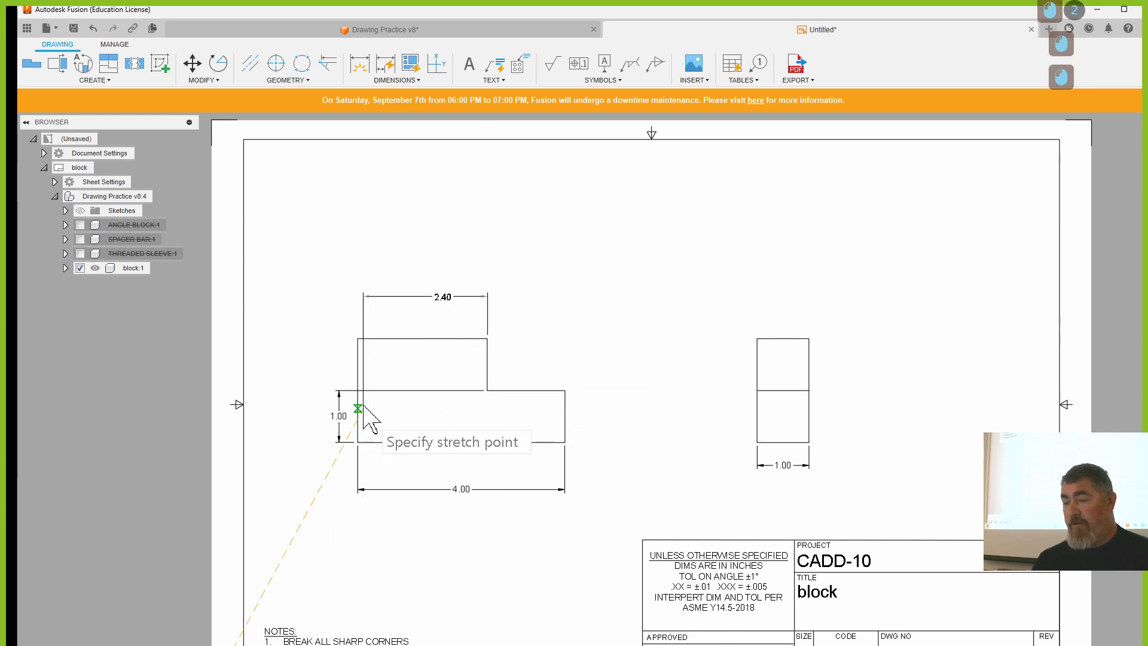
{"action": "left_click", "coordinate": [358, 339]}
{"action": "left_click", "coordinate": [415, 519]}
{"action": "key", "text": "Escape"}
{"action": "key", "text": "ctrl+z"}
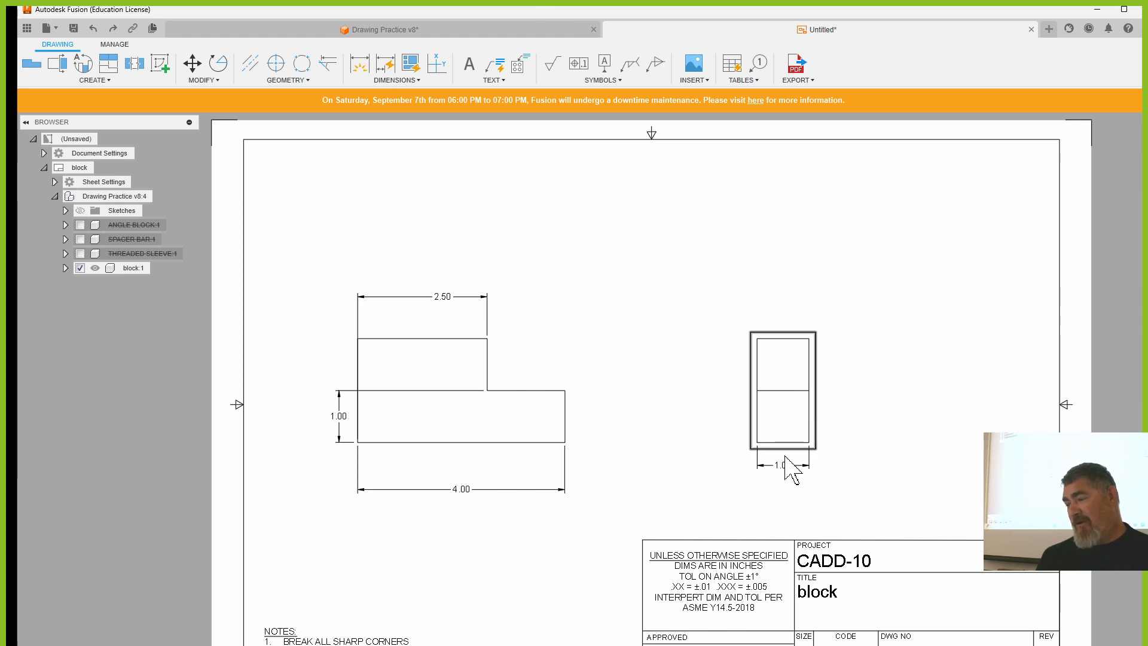
{"action": "left_click", "coordinate": [592, 311]}
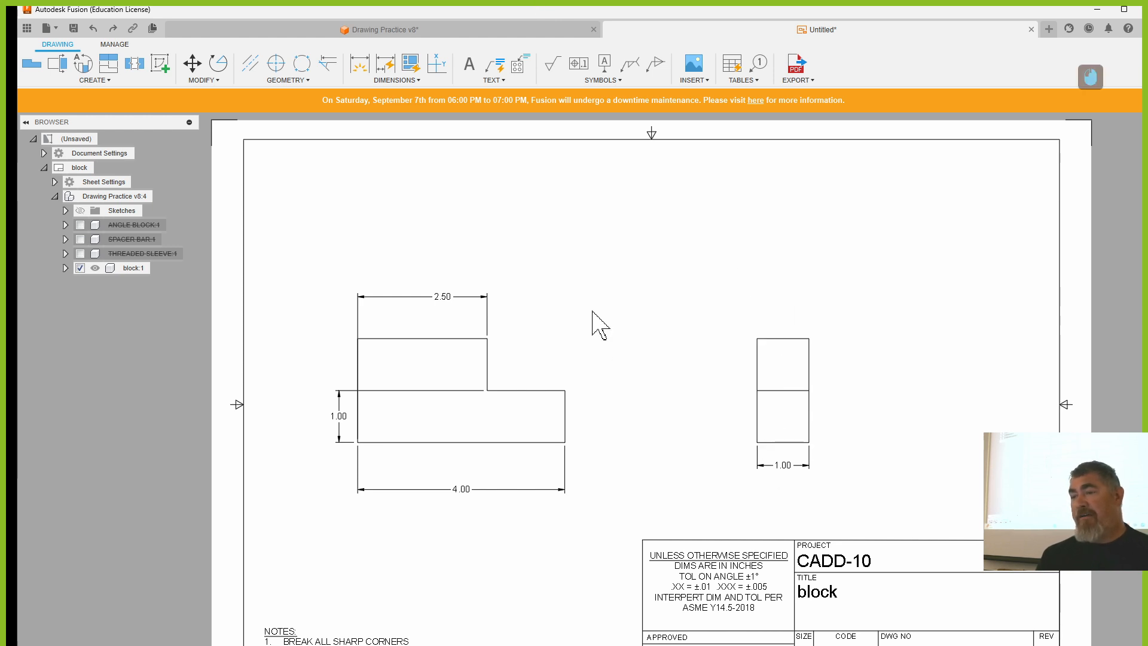
- Run Tidy Up on the block sheet to rescale and rearrange the views and their dimensions
{"action": "left_click", "coordinate": [411, 64]}
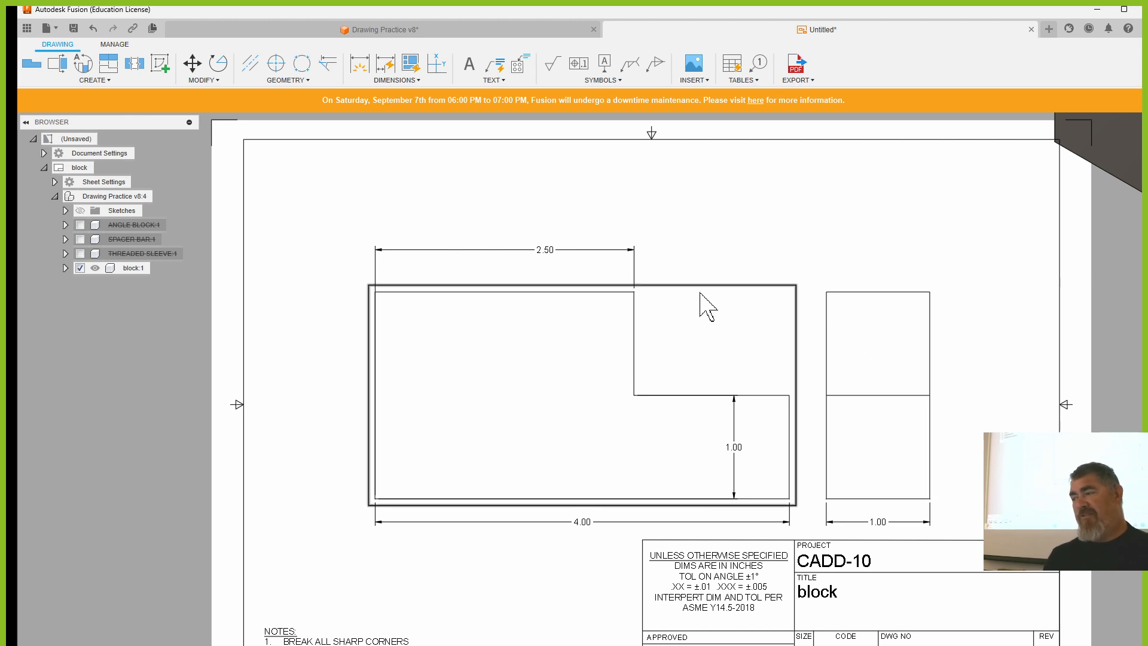
{"action": "scroll", "coordinate": [650, 293], "scroll_direction": "down", "scroll_amount": 4}
{"action": "scroll", "coordinate": [649, 291], "scroll_direction": "down", "scroll_amount": 2}
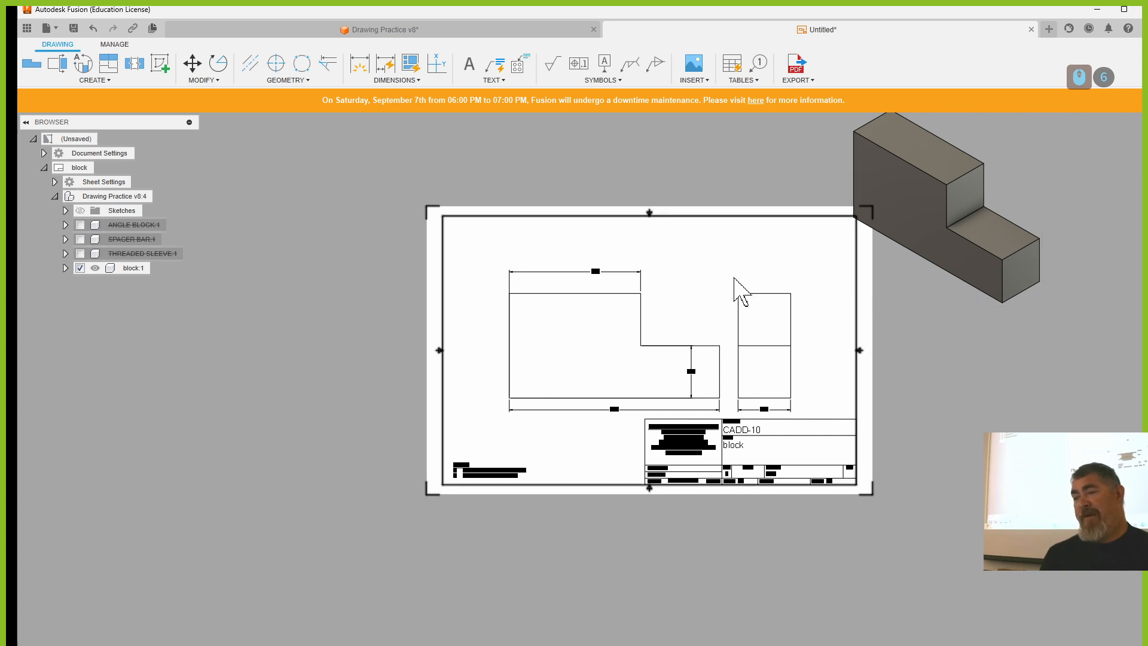
- Try Tidy Up repeatedly on the block sheet and undo the extra runs to restore the larger view layout
{"action": "left_click", "coordinate": [546, 193]}
{"action": "left_click", "coordinate": [418, 67]}
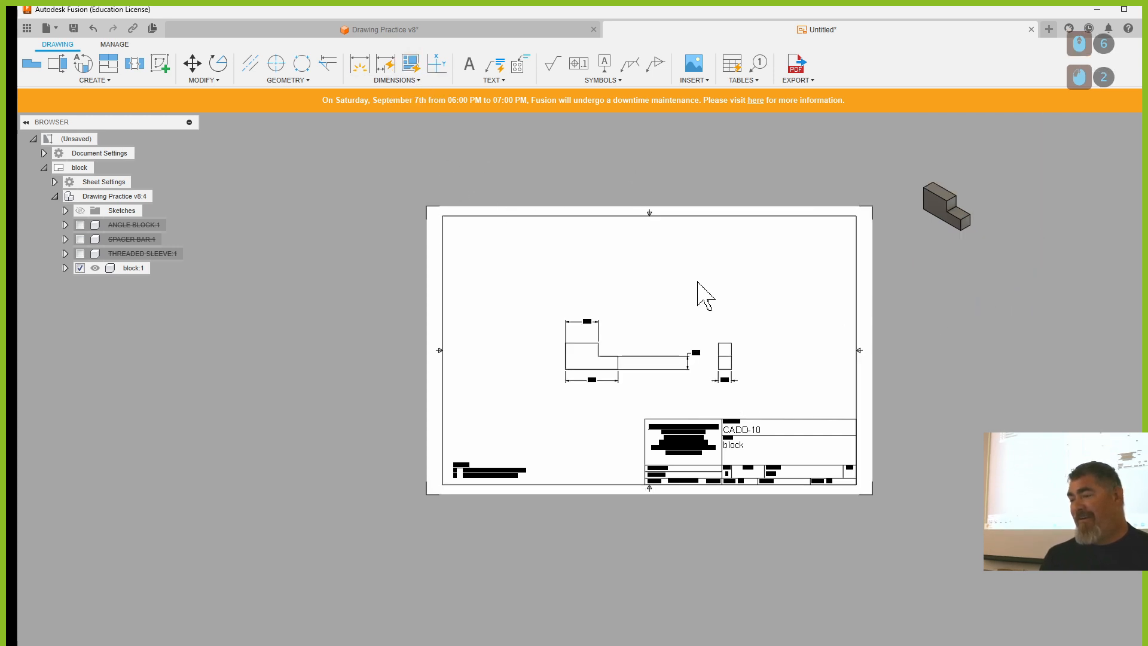
{"action": "left_click", "coordinate": [411, 65]}
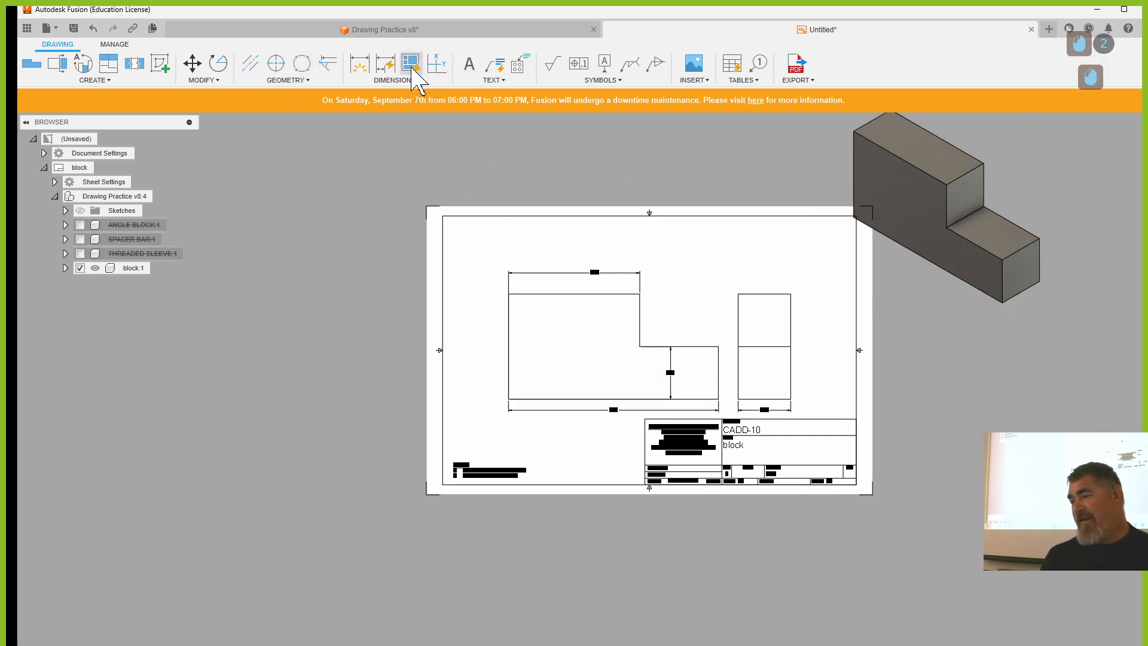
{"action": "scroll", "coordinate": [691, 368], "scroll_direction": "up", "scroll_amount": 5}
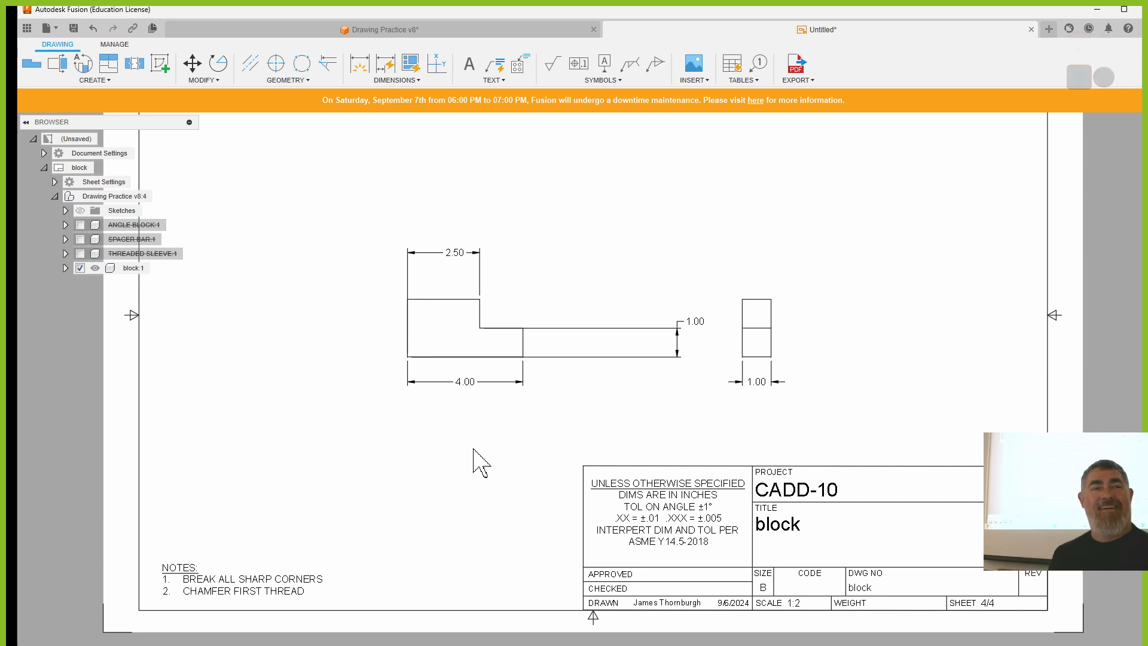
{"action": "key", "text": "ctrl+z"}
{"action": "key", "text": "ctrl+z"}
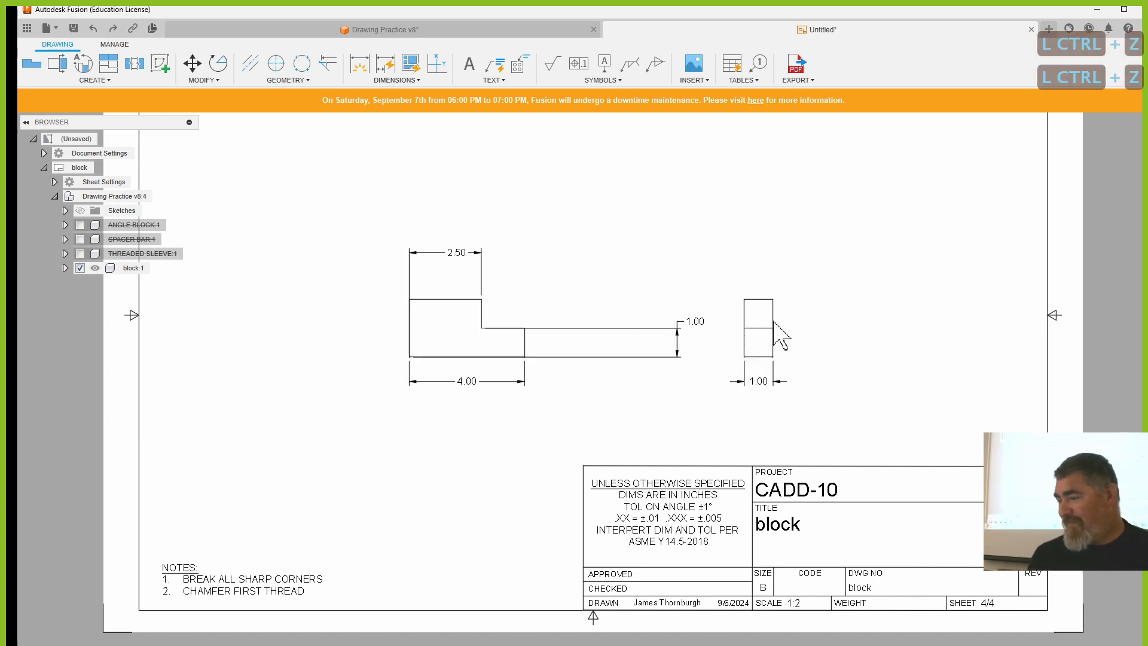
{"action": "key", "text": "ctrl+z"}
{"action": "scroll", "coordinate": [578, 353], "scroll_direction": "down", "scroll_amount": 5}
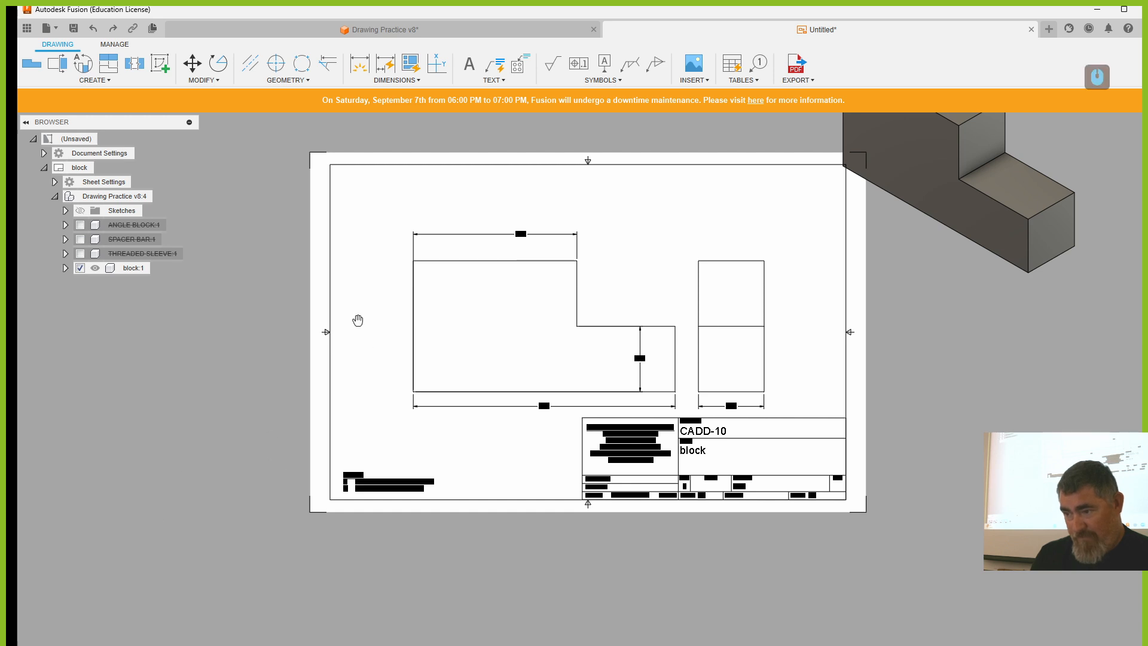
{"action": "scroll", "coordinate": [359, 321], "scroll_direction": "up", "scroll_amount": 2}
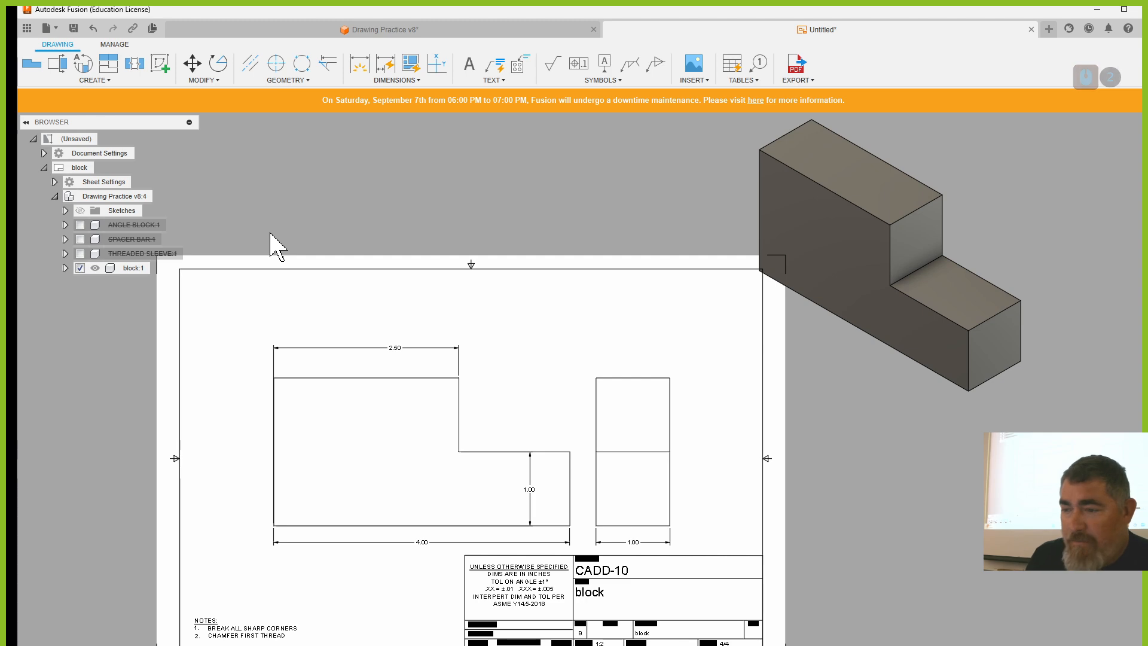
- Switch to the THREADED SLEEVE sheet and delete the counterbore hole callout attached to the end view
{"action": "left_click", "coordinate": [96, 645]}
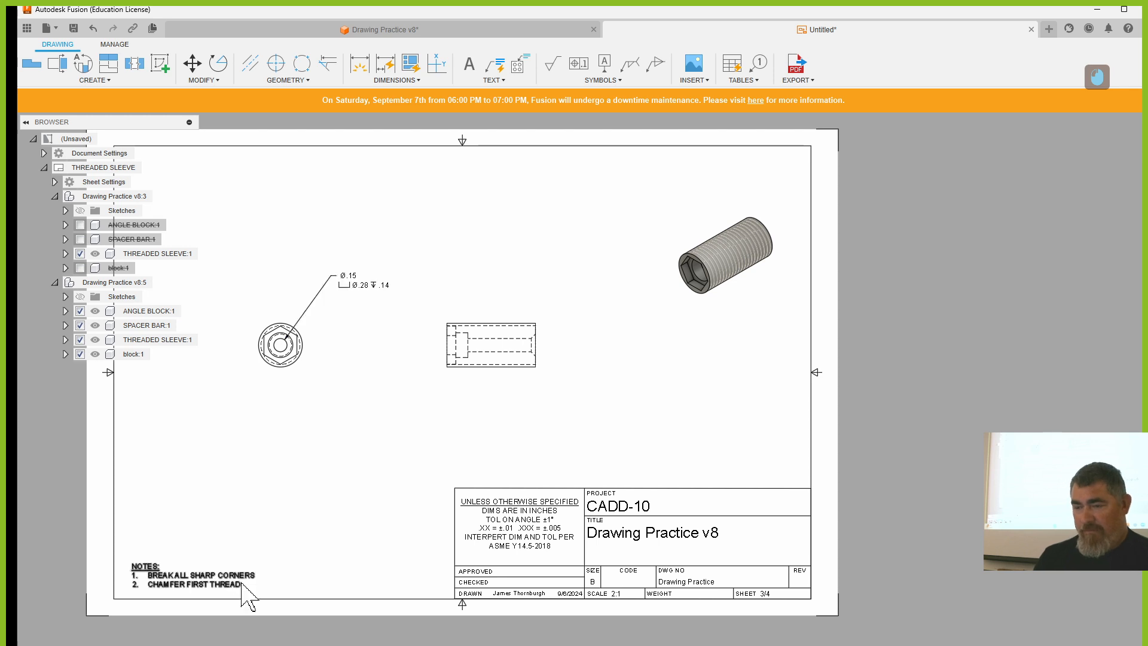
{"action": "double_click", "coordinate": [360, 289]}
{"action": "left_click", "coordinate": [361, 290]}
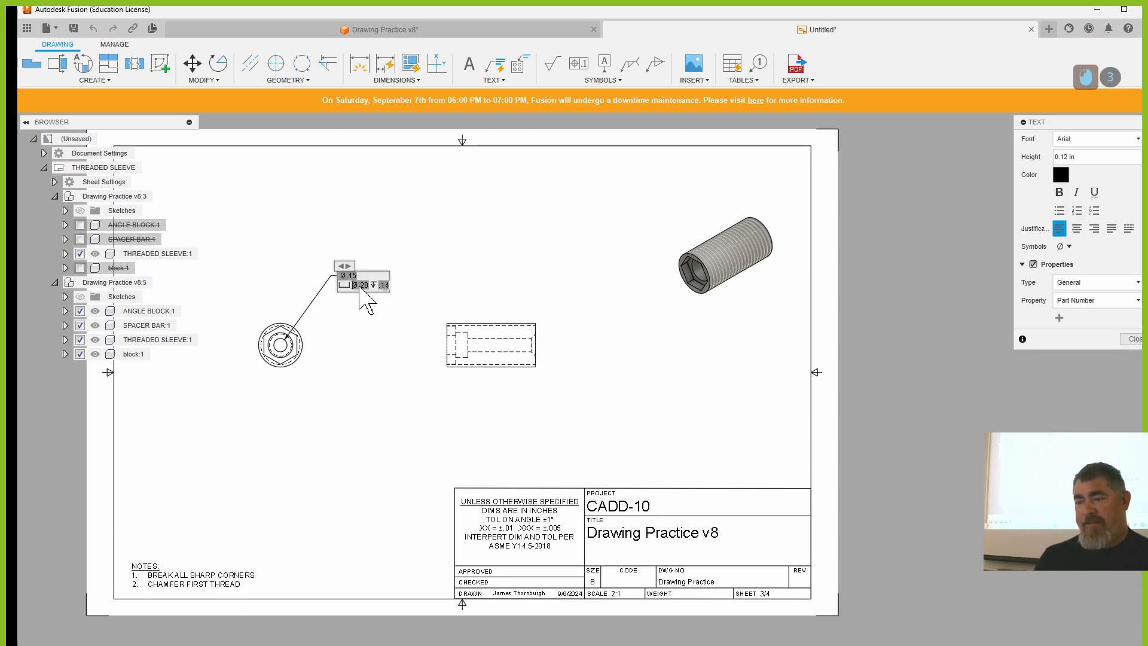
{"action": "left_click", "coordinate": [351, 333]}
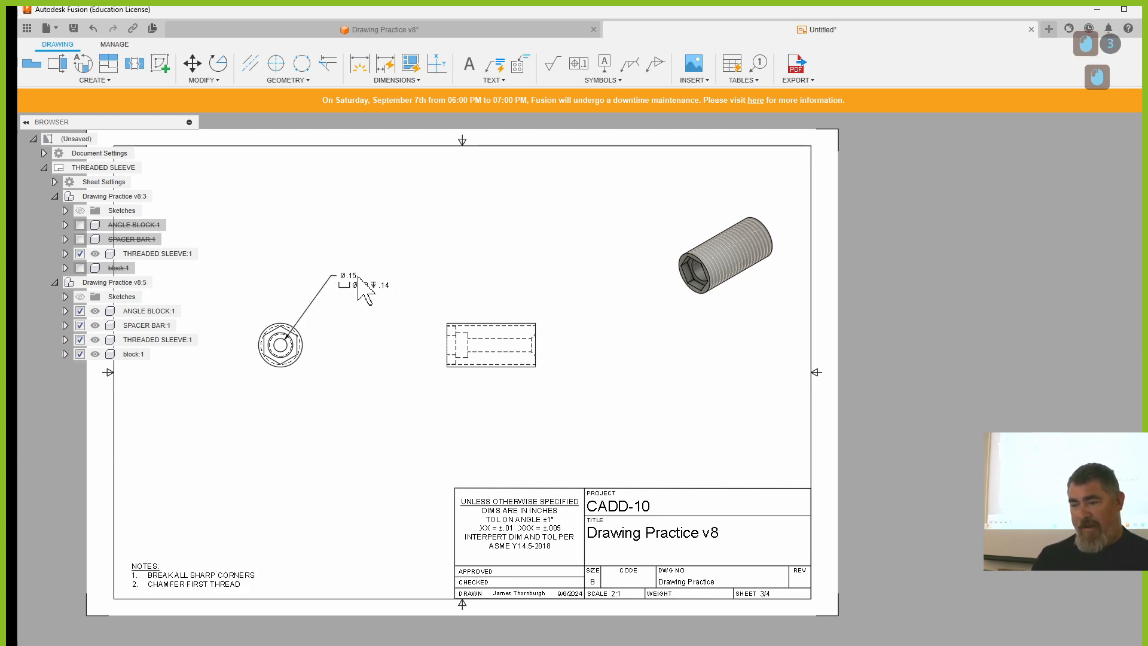
{"action": "left_click", "coordinate": [371, 289]}
{"action": "key", "text": "Delete"}
- Start a new Hole and Thread Note for the threaded sleeve's end view
{"action": "left_click", "coordinate": [519, 64]}
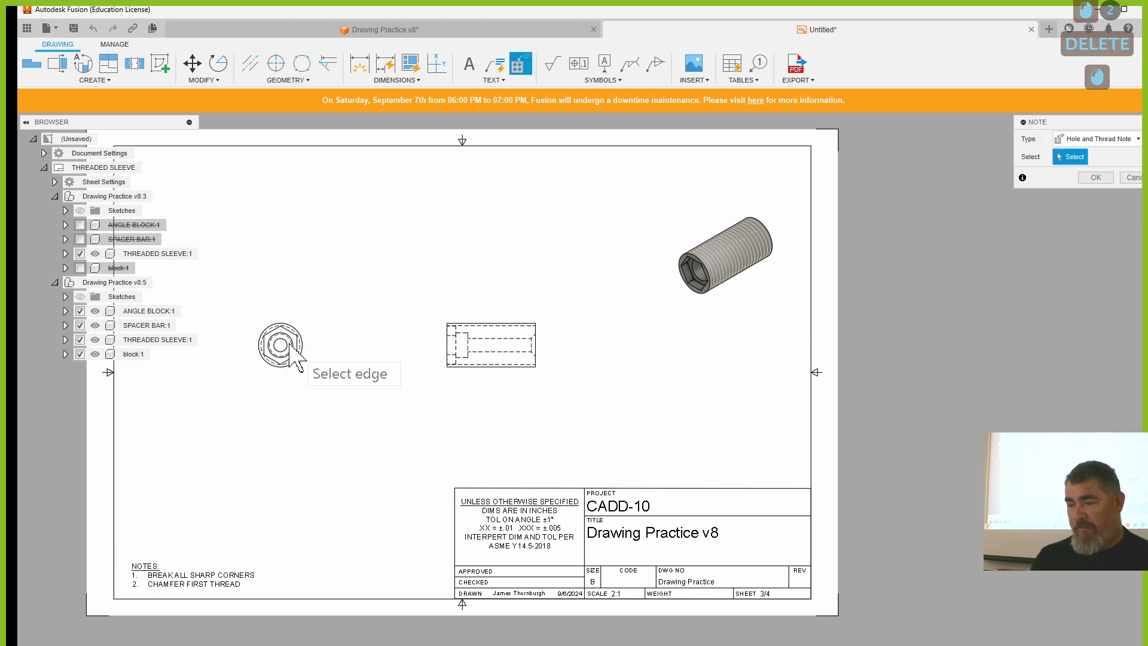